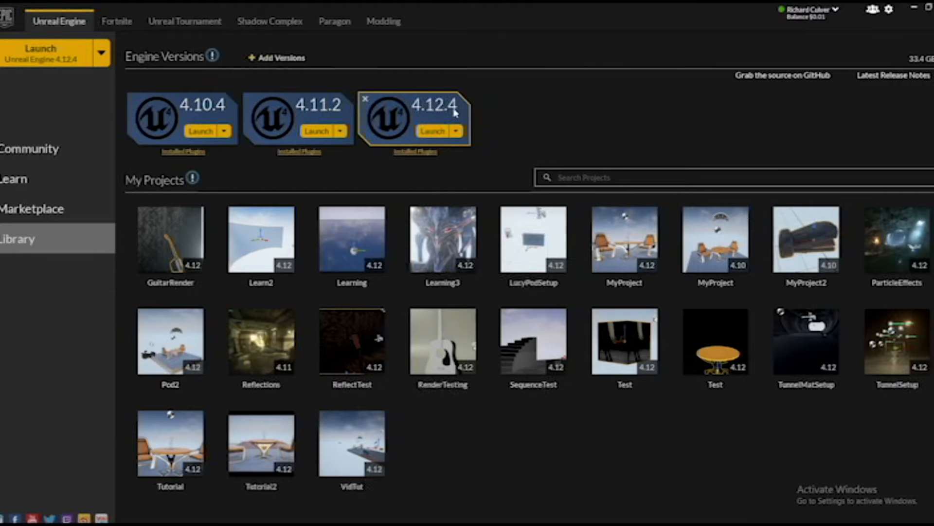
Launch Unreal Engine 4.12.4 and create a Blank Blueprint project named Tut3 with Starter Content, for Desktop / Console at Maximum Quality
left_click(433, 132)
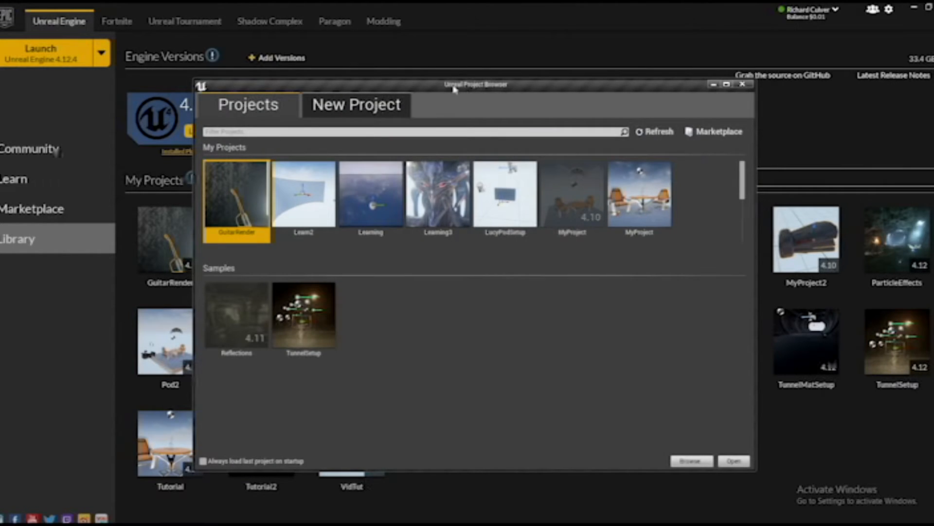
left_click_drag(435, 86, 435, 71)
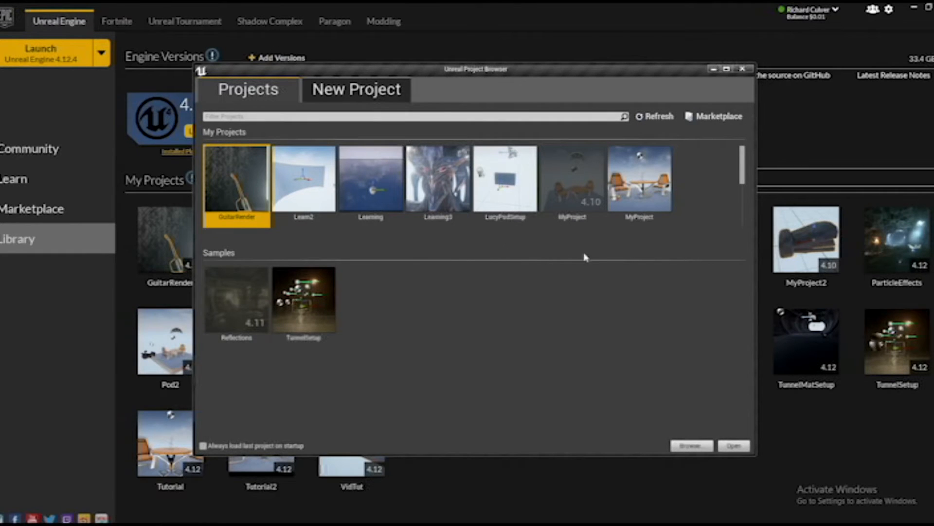
left_click(325, 99)
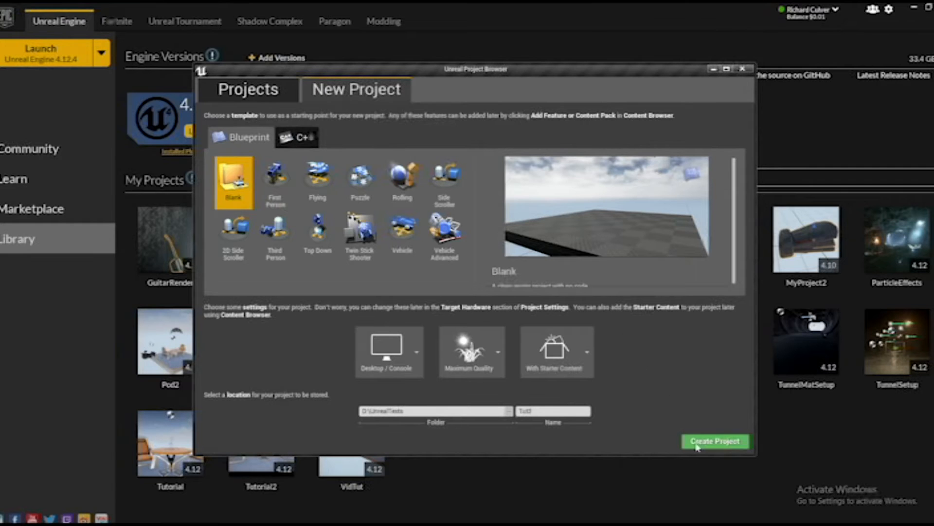
left_click(698, 447)
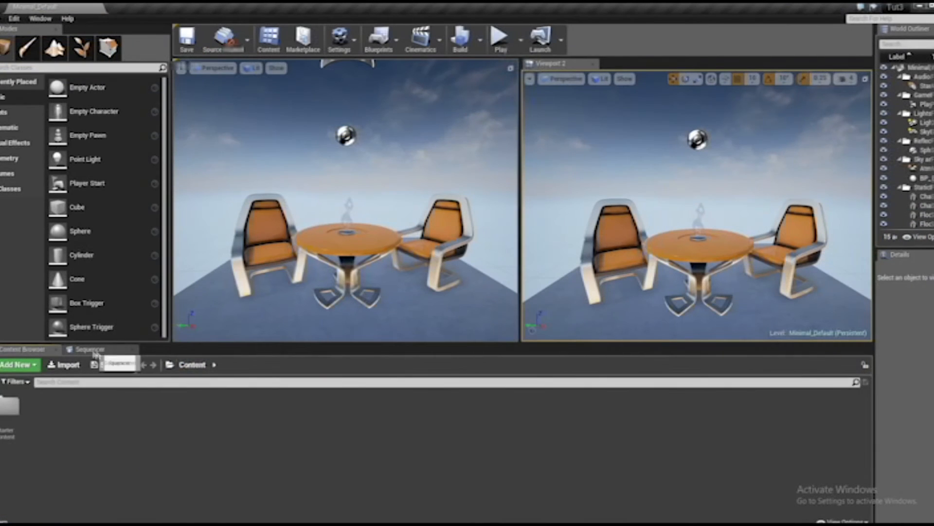
Close the Sequencer, enlarge the viewport by shrinking the Content Browser, and widen the World Outliner and Details area
left_click(90, 349)
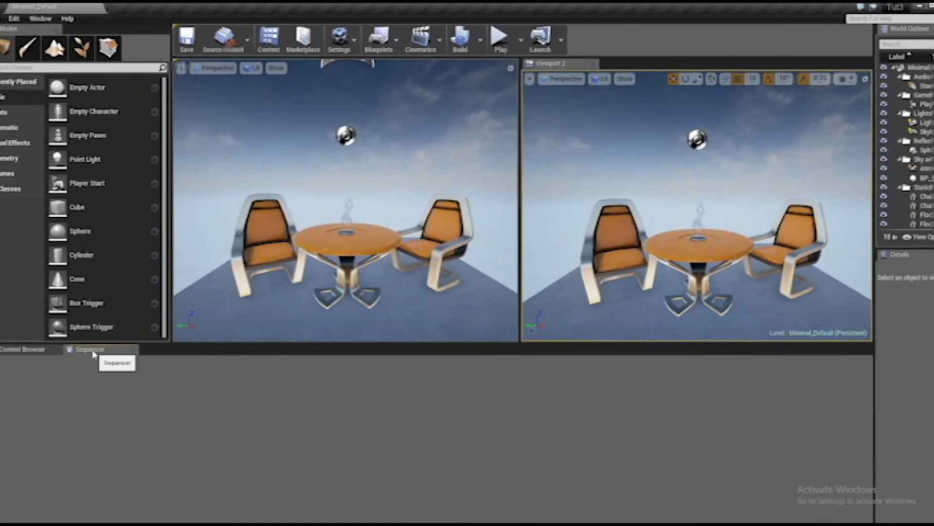
left_click(133, 350)
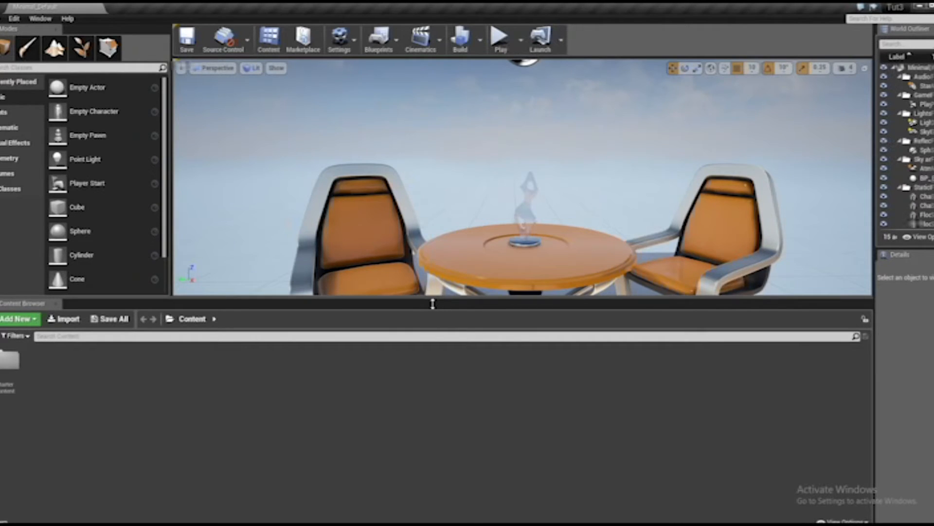
left_click_drag(433, 304, 422, 372)
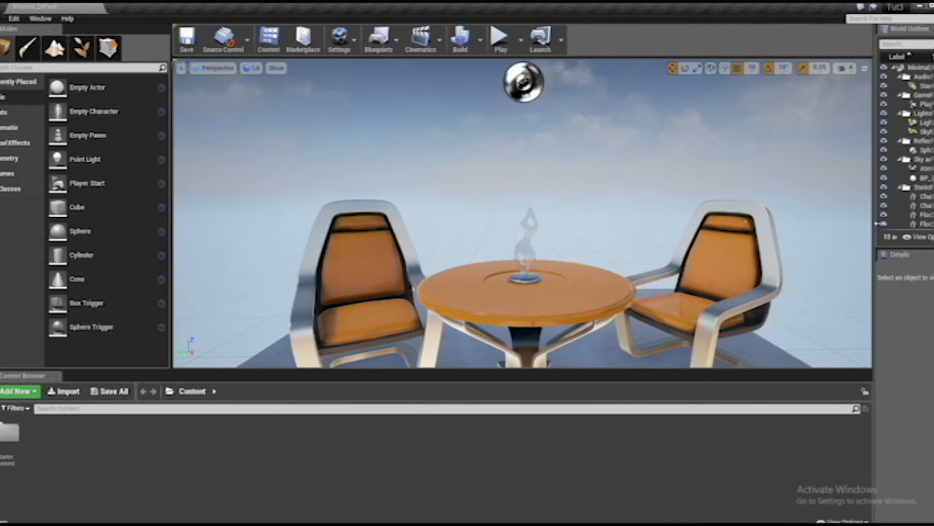
left_click_drag(881, 231, 752, 231)
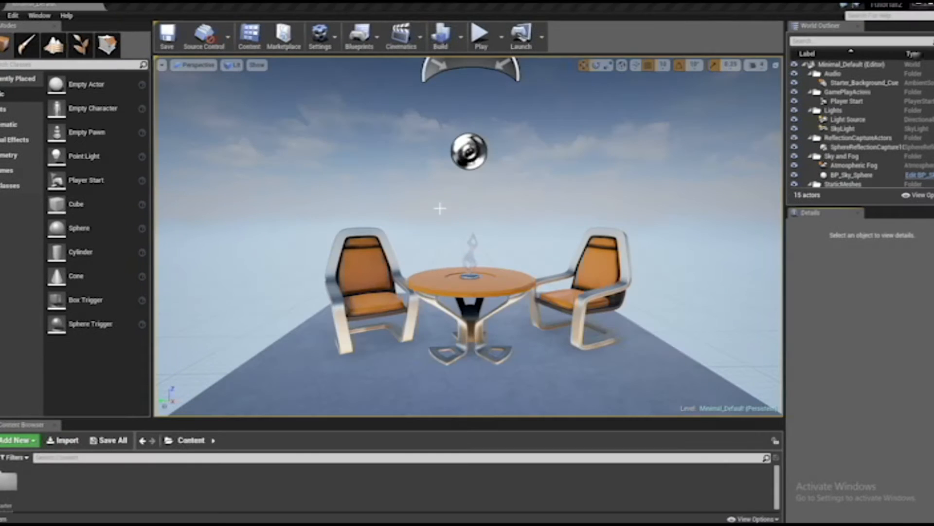
Try moving the table and the chairs vertically in the level, and undo every move
middle_click_drag(542, 200, 522, 205)
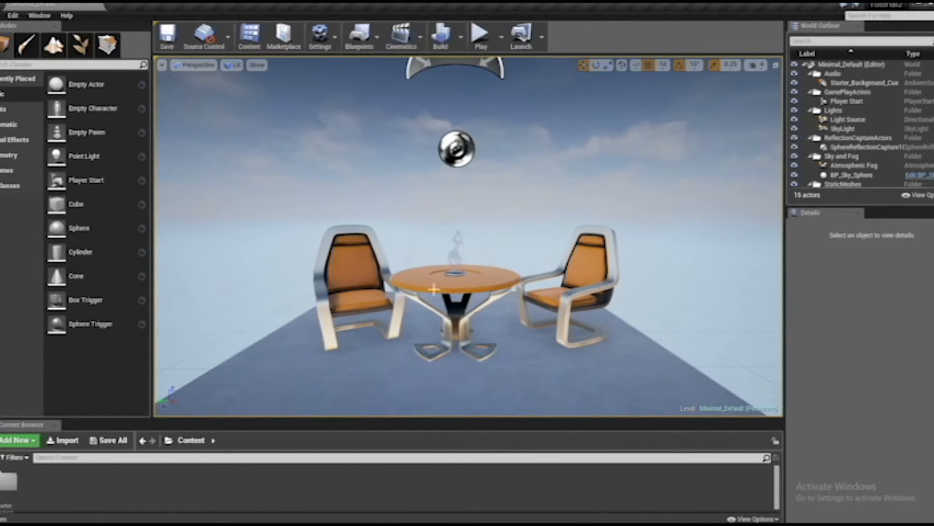
left_click(433, 289)
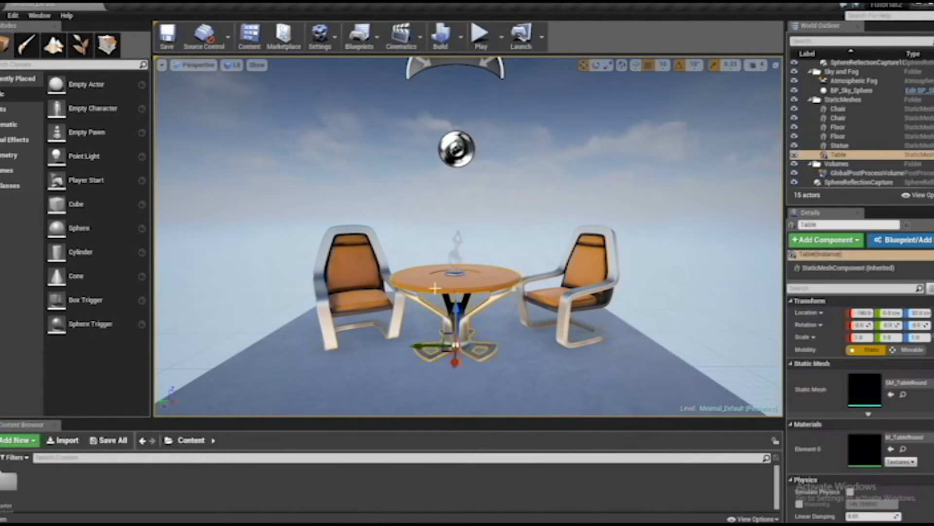
left_click_drag(458, 318, 458, 282)
key("ctrl+z")
key("ctrl+z")
key("ctrl+z")
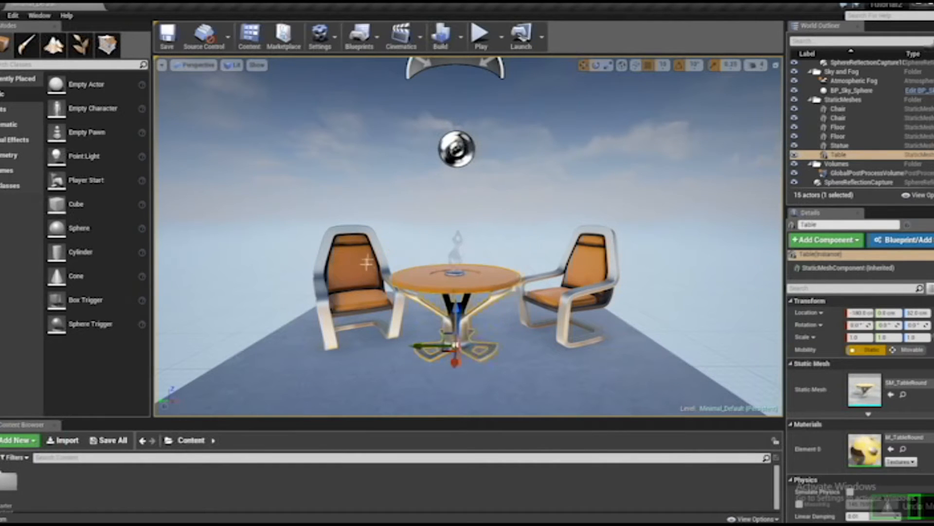
key("ctrl+z")
key("ctrl+z")
key("ctrl+z")
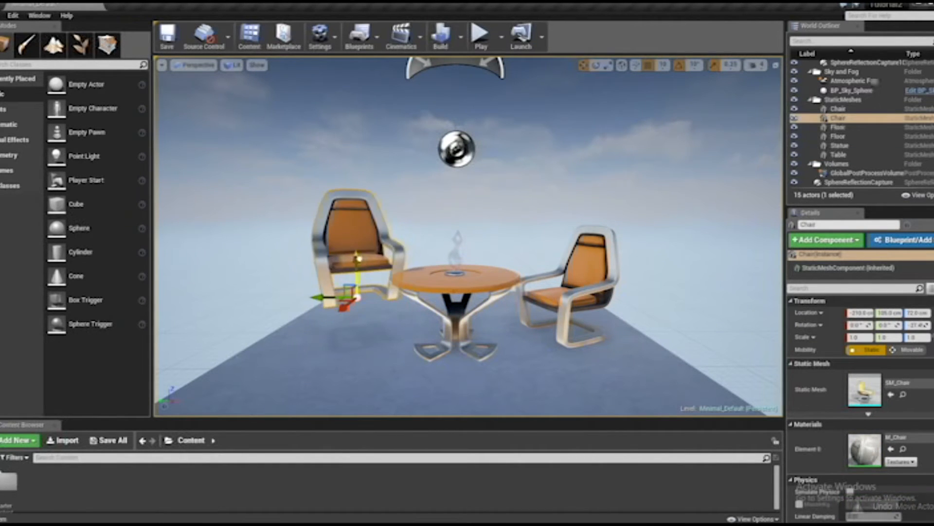
key("ctrl+z")
key("ctrl+z")
key("ctrl+z")
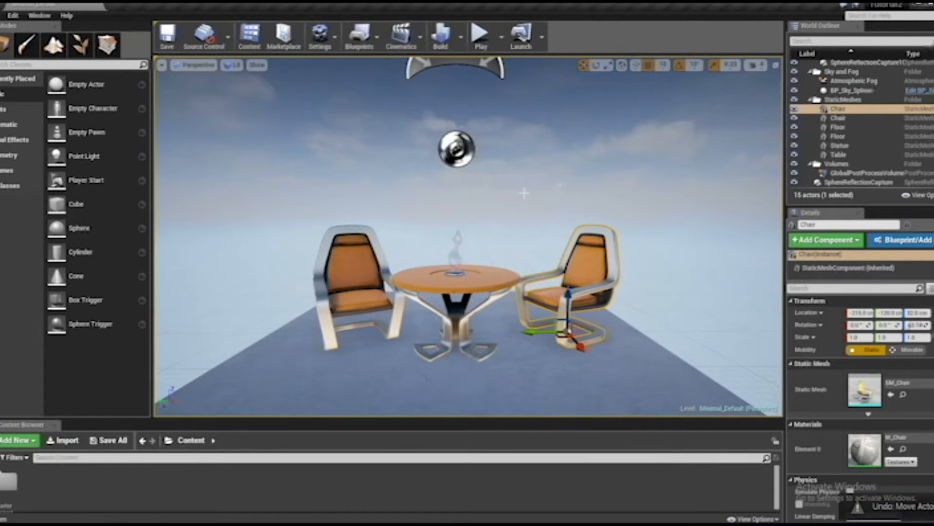
Select the chair on the left side of the table, try rotating it, and undo the rotation
left_click(358, 280)
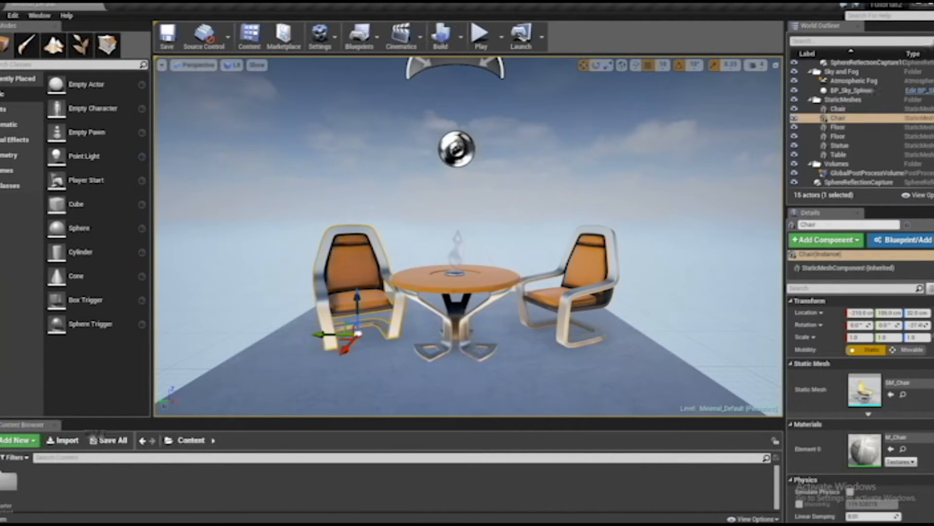
left_click(457, 149)
left_click(501, 74)
right_click_drag(361, 169, 400, 189)
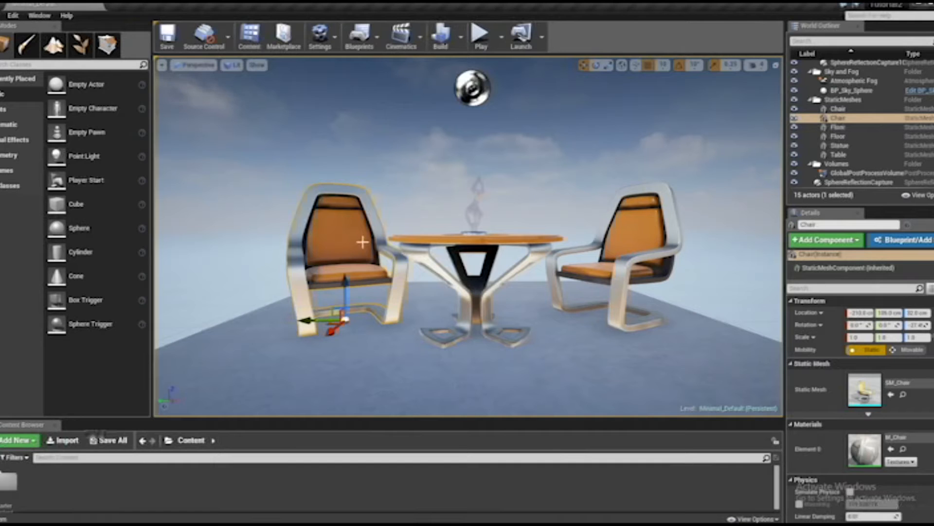
key("e")
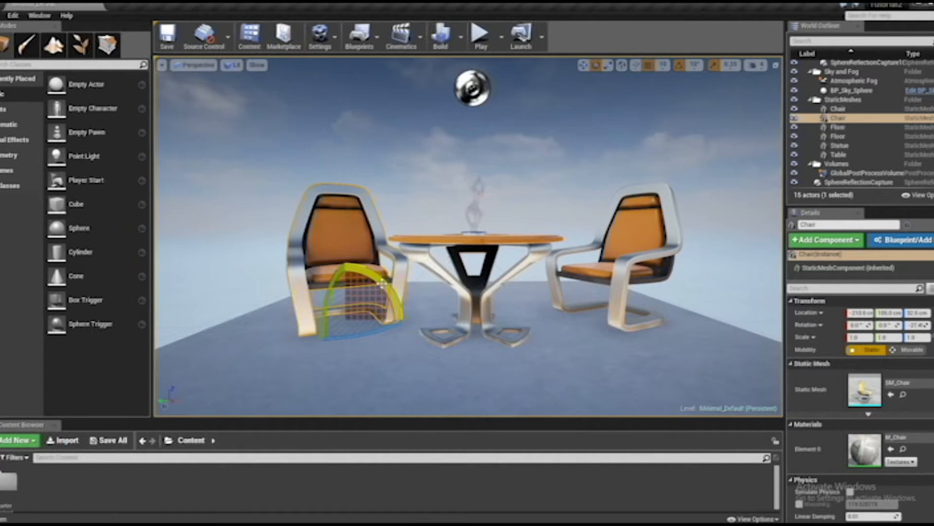
left_click_drag(382, 283, 345, 270)
key("ctrl+z")
Try stretching the selected chair vertically to a Z scale of 1.75, undo the scaling, and return to the move gizmo
key("r")
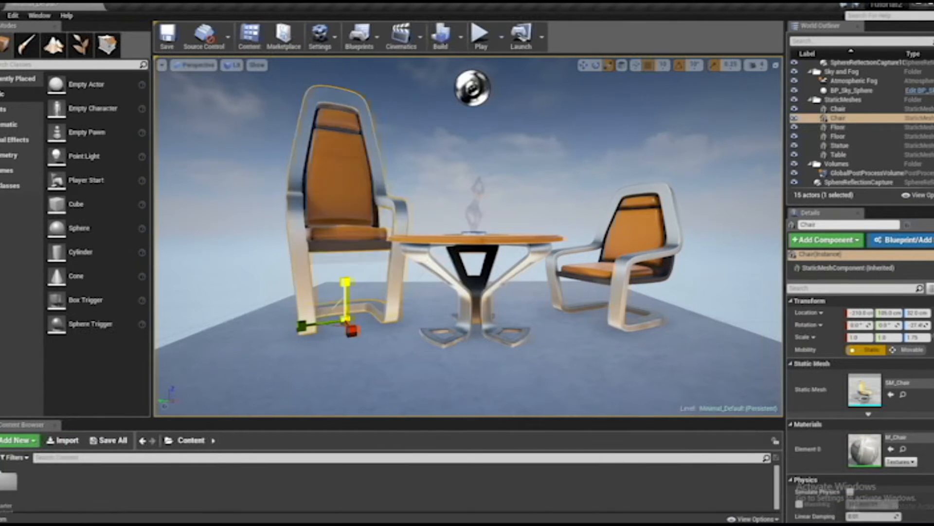
key("ctrl+z")
middle_click_drag(345, 282, 345, 248)
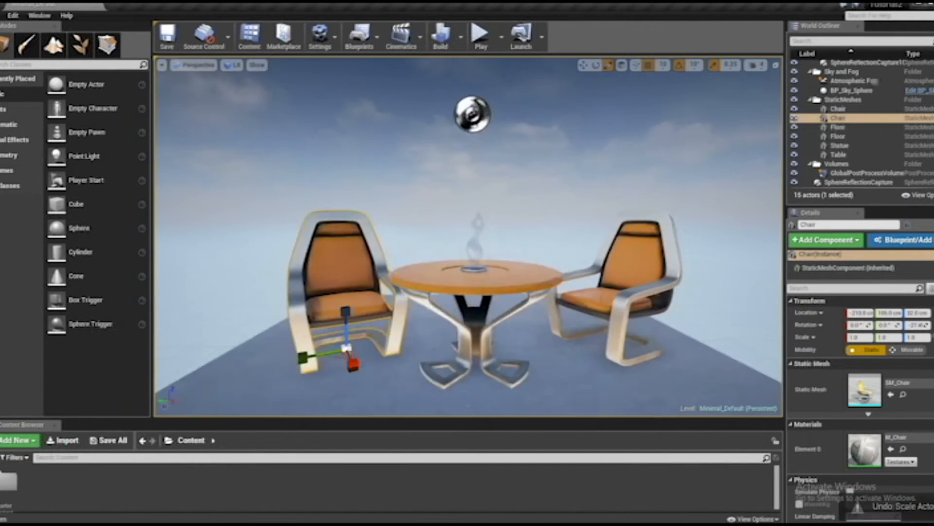
right_click_drag(475, 180, 458, 173)
key("w")
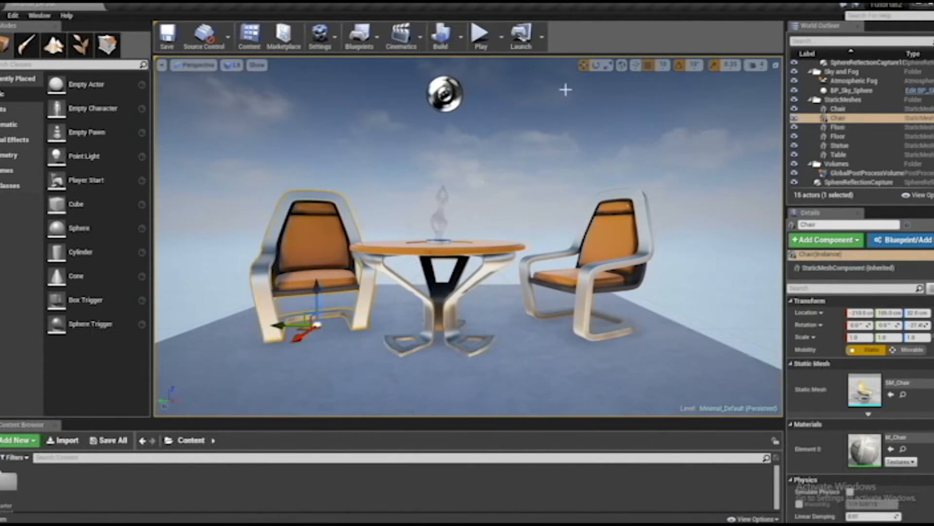
Toggle the transform gizmo repeatedly between world and local coordinate space, leaving it on local
middle_click_drag(524, 170, 516, 151)
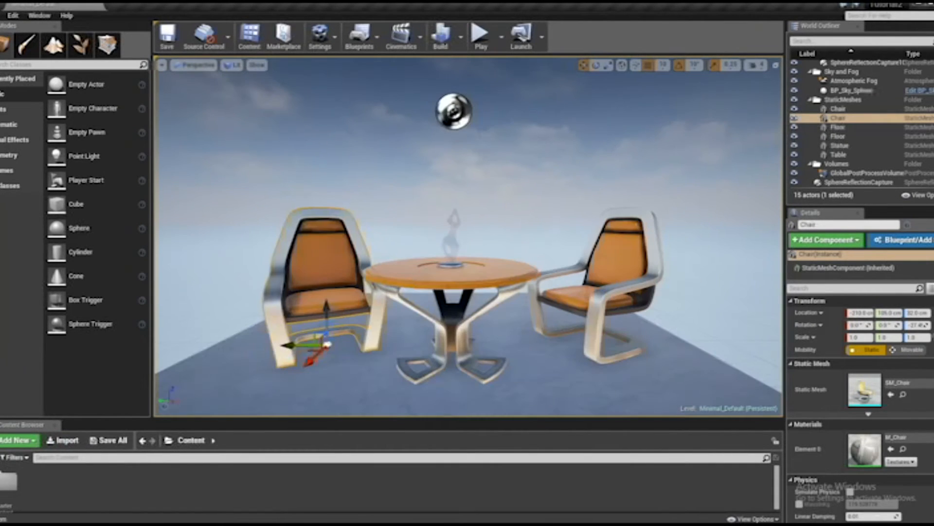
left_click(623, 65)
left_click(623, 66)
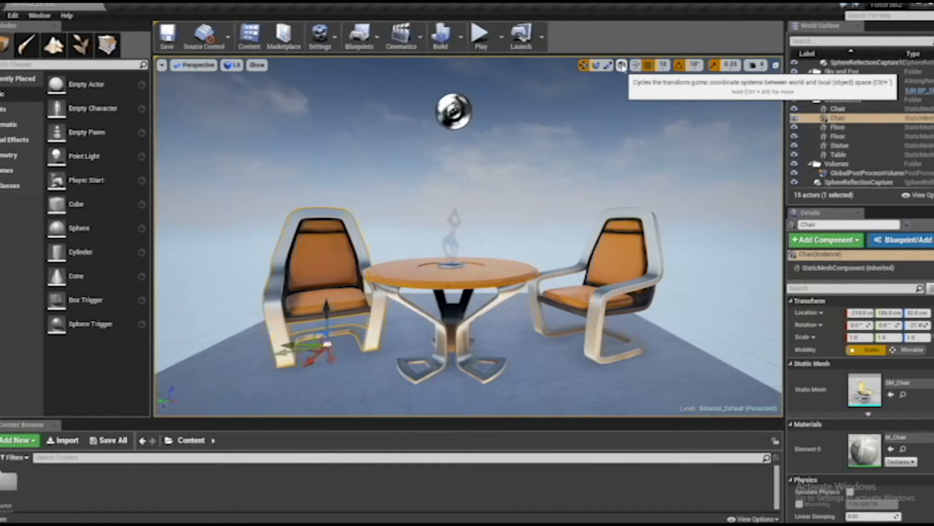
left_click(623, 65)
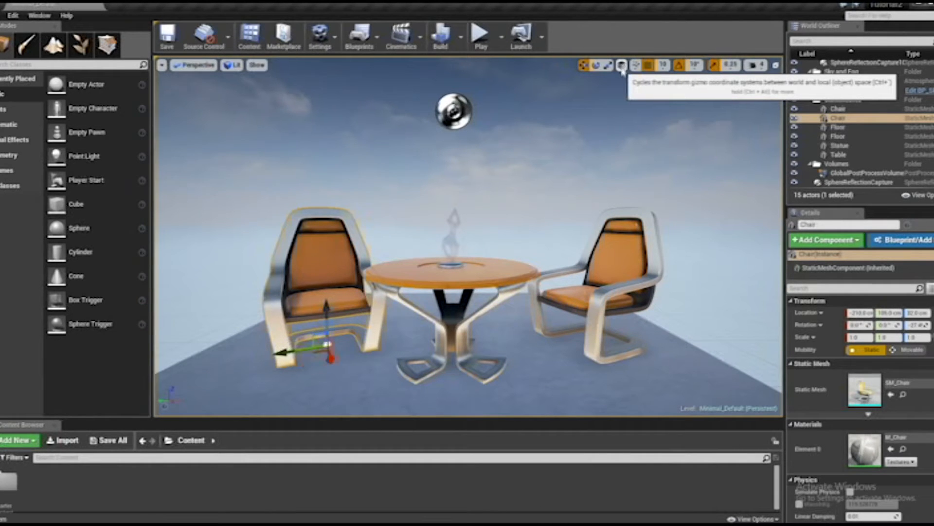
left_click(622, 66)
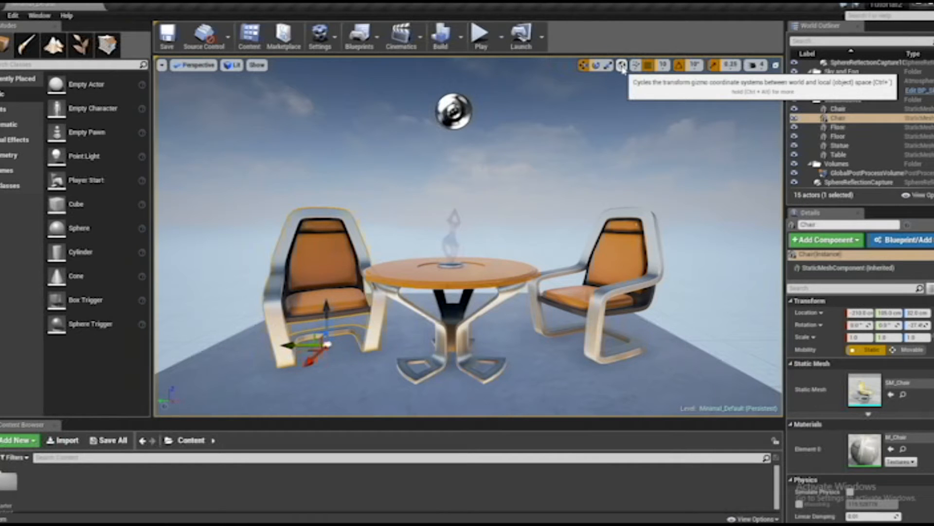
left_click(622, 66)
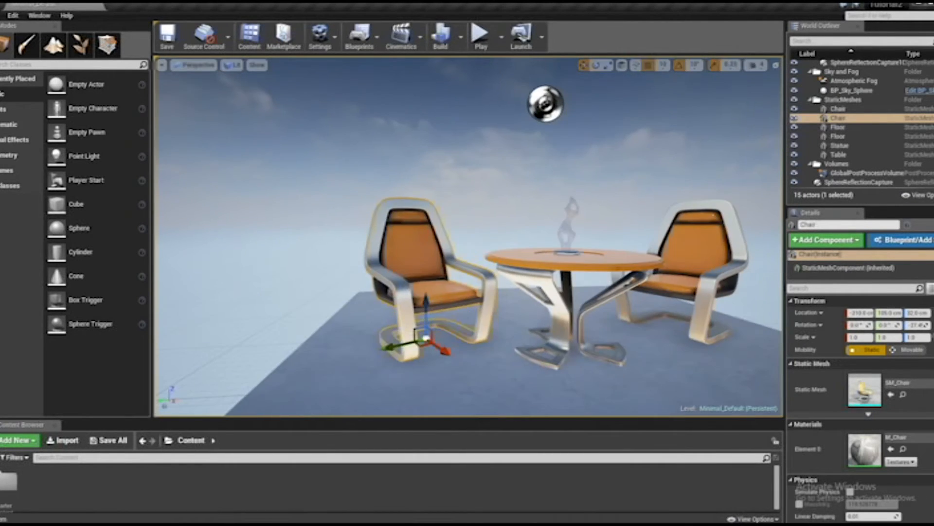
Try moving the chair along a local axis and, with the gizmo switched to world space, along a world axis, undoing both moves
left_click_drag(442, 354, 411, 345)
key("ctrl+z")
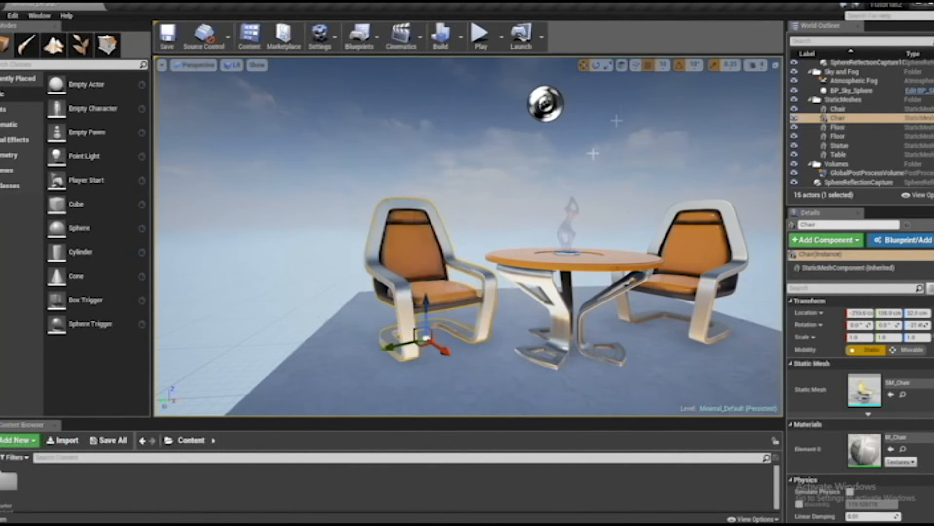
left_click(622, 70)
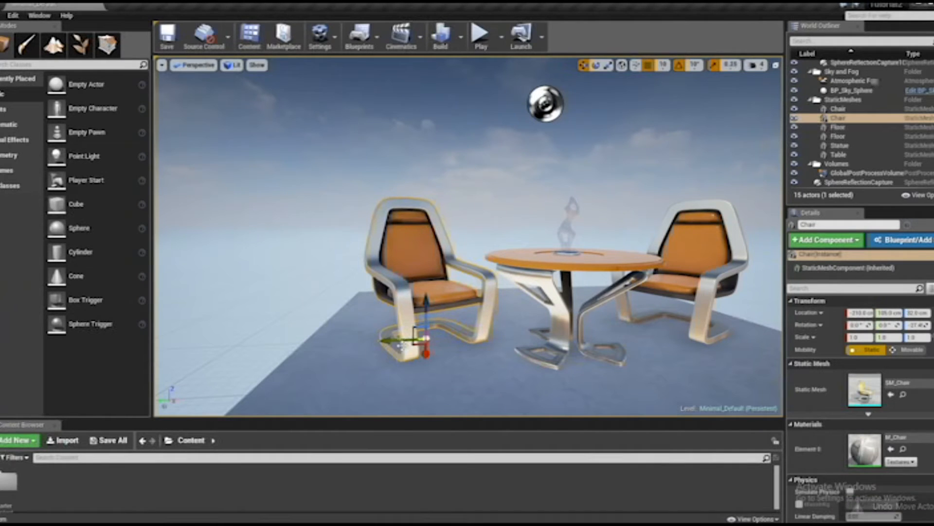
left_click_drag(400, 342, 425, 332)
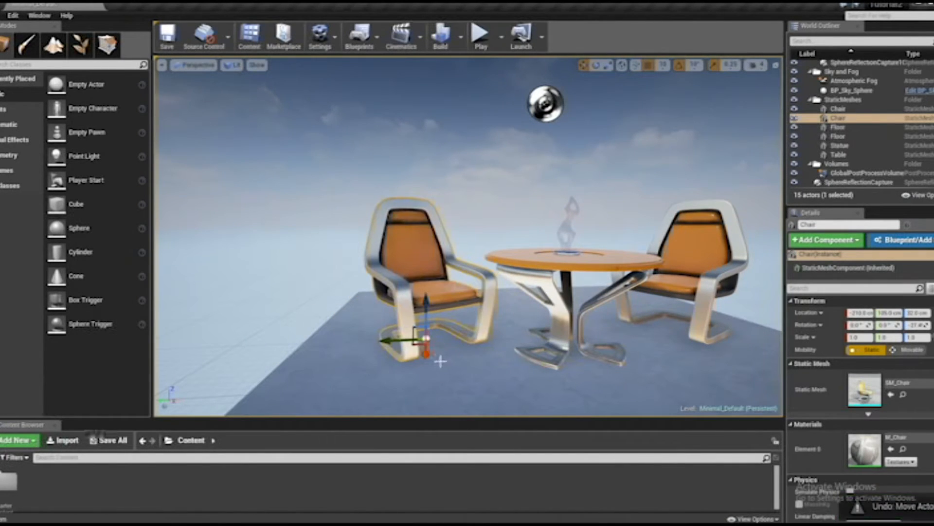
key("ctrl+z")
key("ctrl+y")
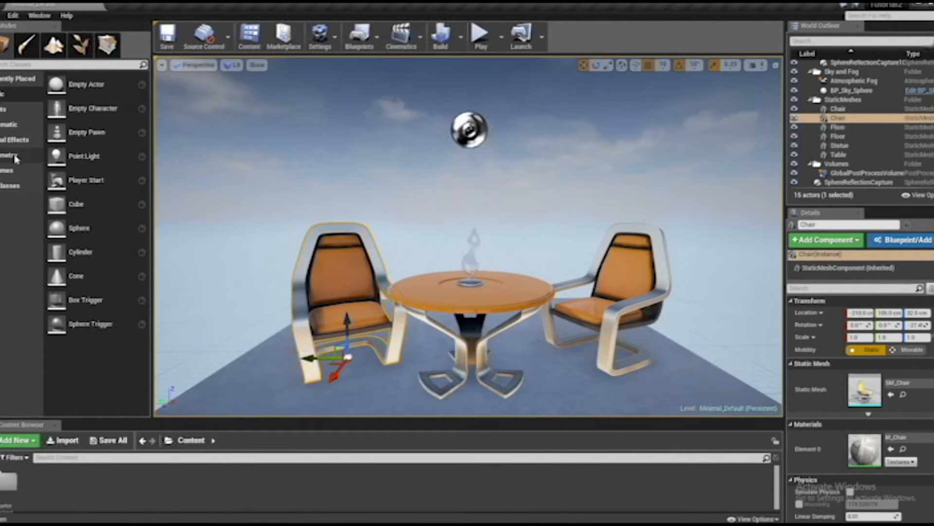
Place a Cine Camera Actor facing the table at about X -440, Y 50, Z 100 cm
left_click(4, 127)
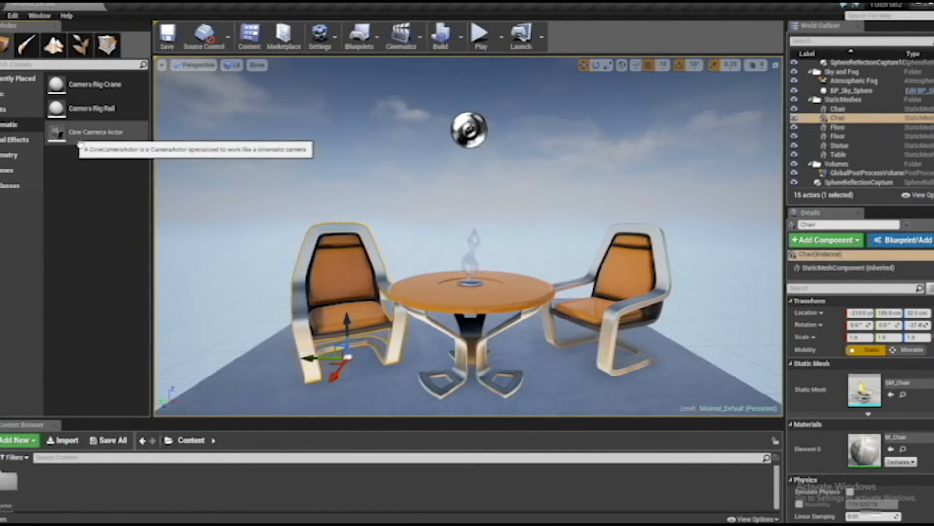
left_click_drag(81, 139, 557, 267)
key("f")
left_click_drag(536, 224, 537, 256)
left_click_drag(553, 307, 534, 286)
right_click_drag(614, 193, 547, 196)
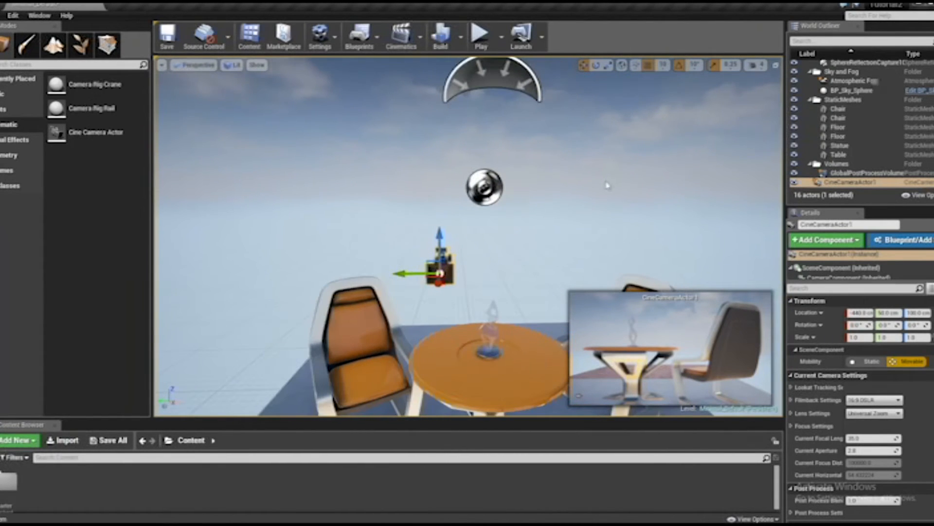
right_click_drag(520, 237, 534, 242)
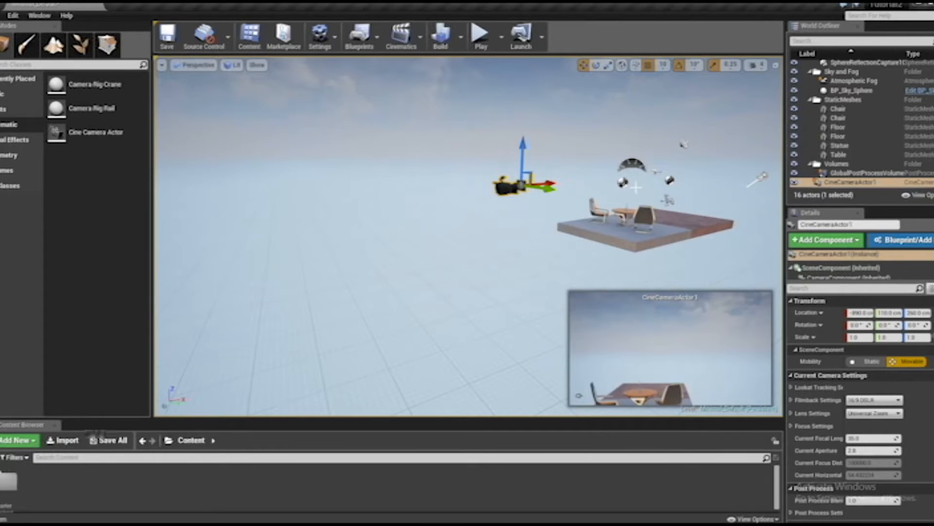
Select the sphere reflection capture and the sky light, and toggle Game View to hide and restore the scene icons
left_click(632, 171)
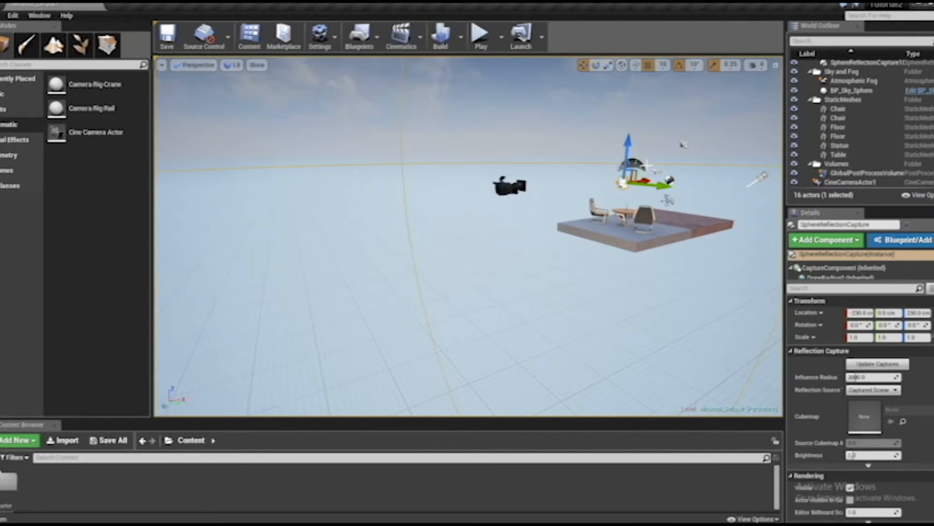
left_click(631, 166)
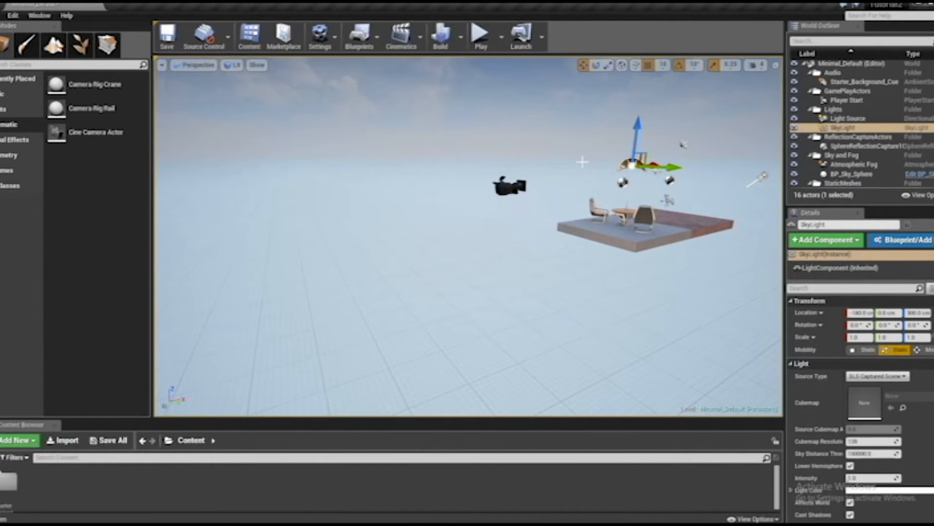
key("g")
key("g")
key("g")
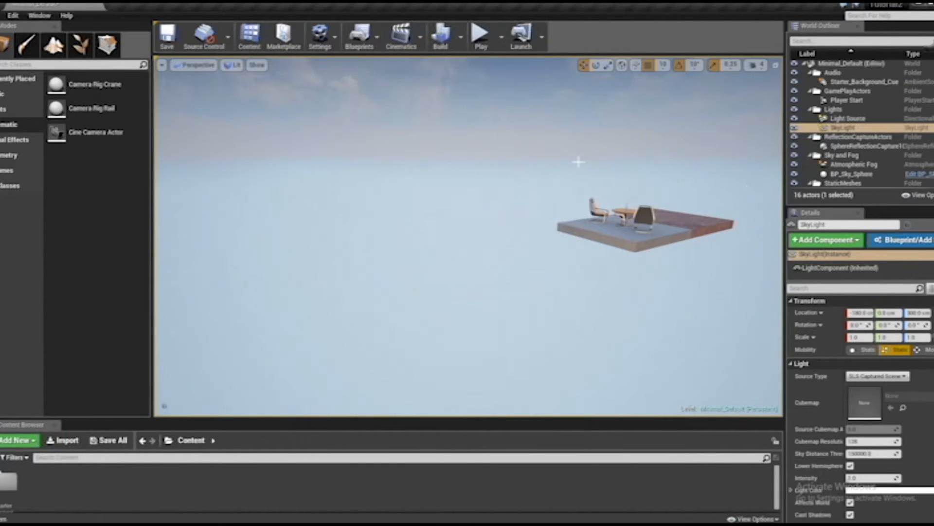
key("g")
key("g")
key("g")
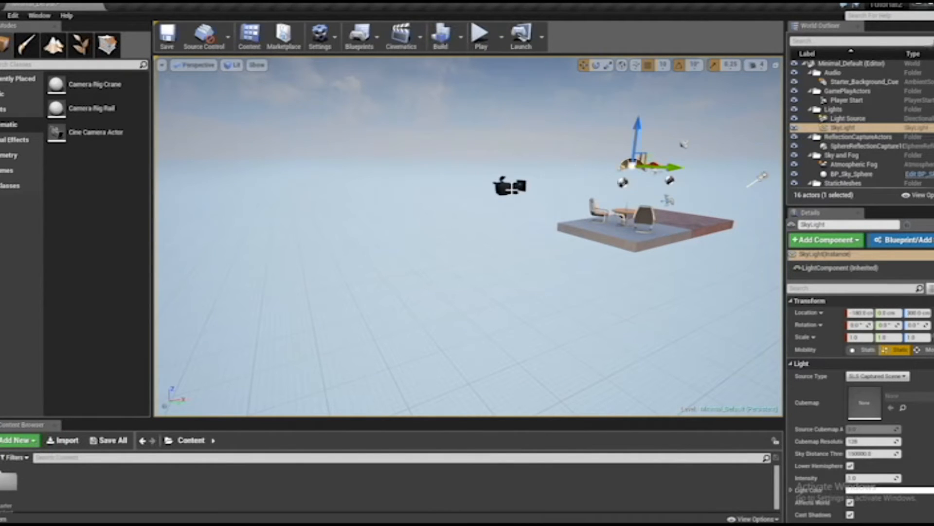
Select the cine camera and move it to the floor's near edge at about X -500, Y 10, Z 110 cm
left_click(509, 187)
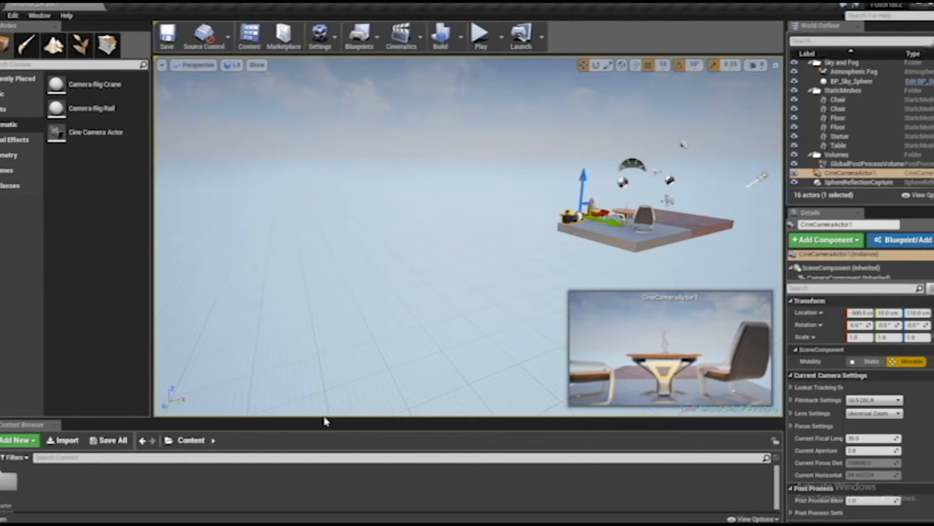
Add a new level sequence to the level and save it as sHOTS in the Content folder
left_click_drag(326, 422, 327, 370)
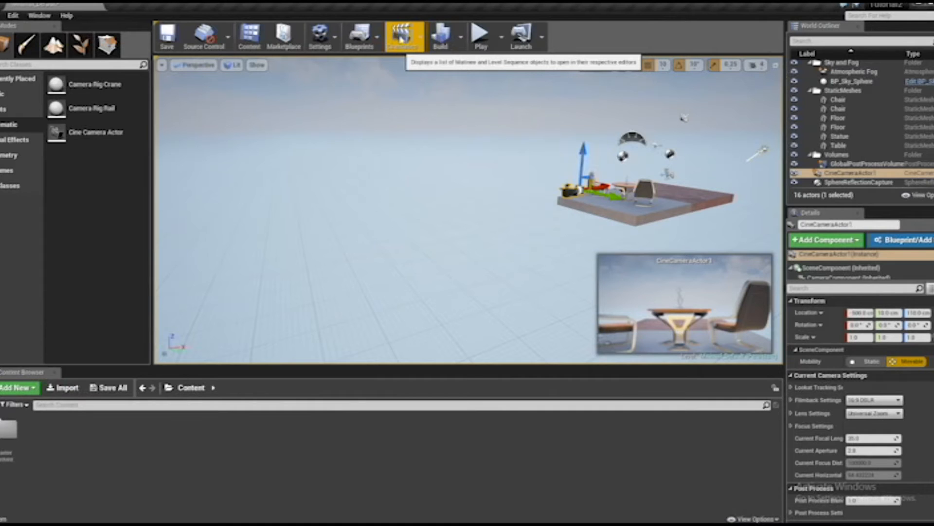
left_click(403, 37)
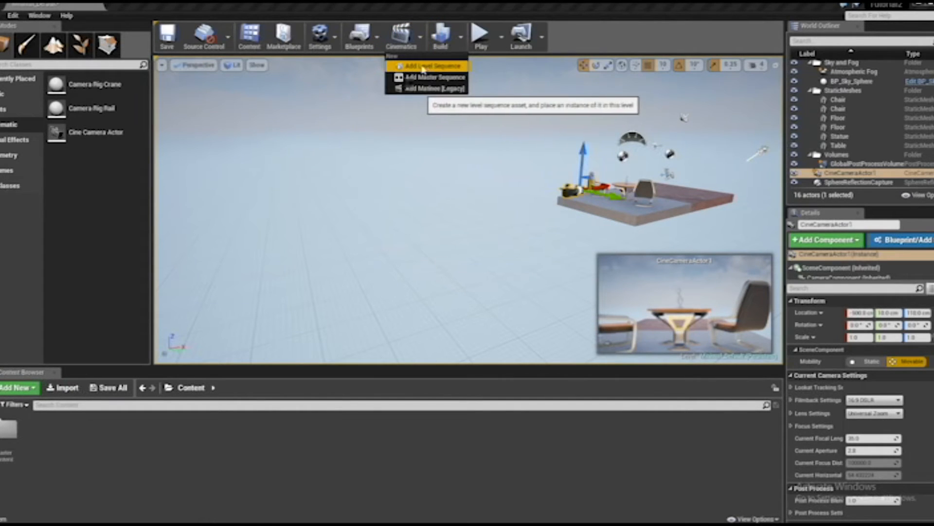
left_click(423, 67)
left_click_drag(436, 101, 423, 102)
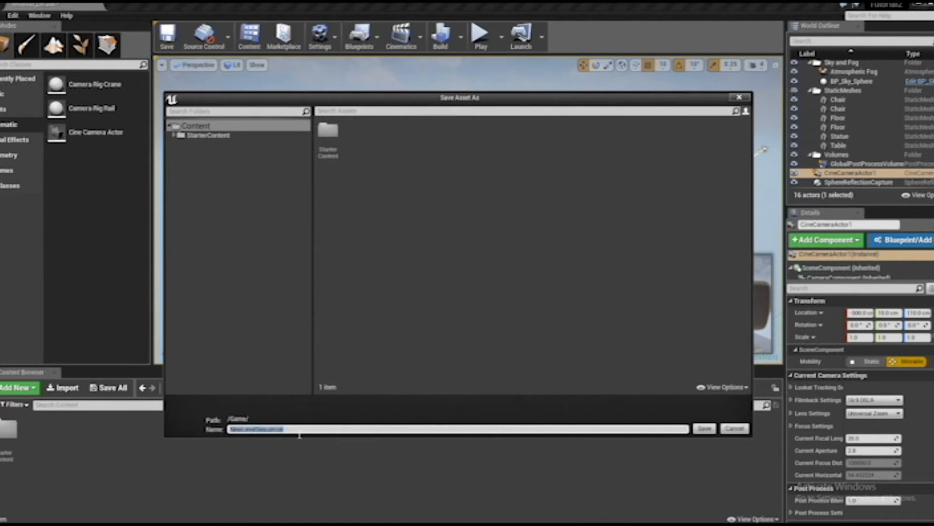
type("shot")
key("Return")
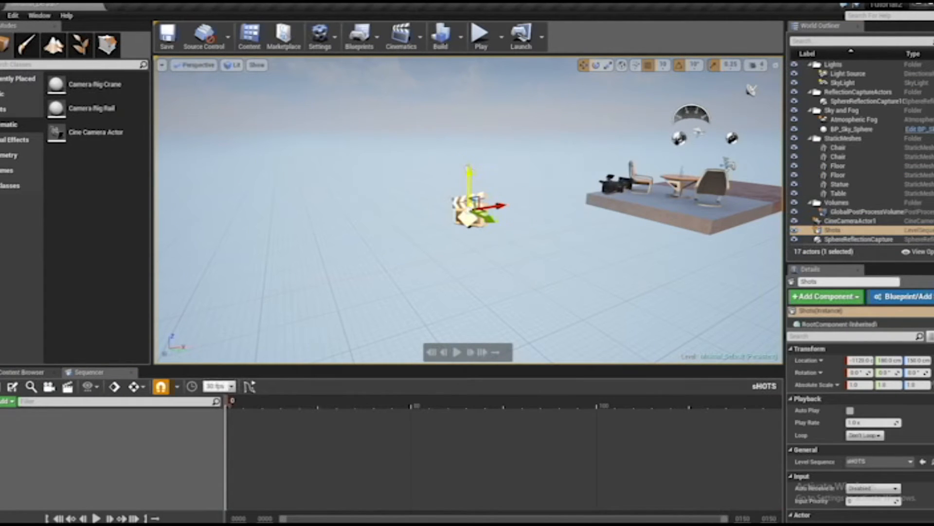
Move the Shots level sequence actor along its X axis, towards the floor, to about X -1090 cm
mouse_move(471, 180)
left_mouse_down()
mouse_move(471, 199)
mouse_move(471, 173)
left_mouse_up()
key("ctrl+z")
mouse_move(497, 208)
left_mouse_down()
mouse_move(537, 203)
mouse_move(490, 208)
left_mouse_up()
key("ctrl+z")
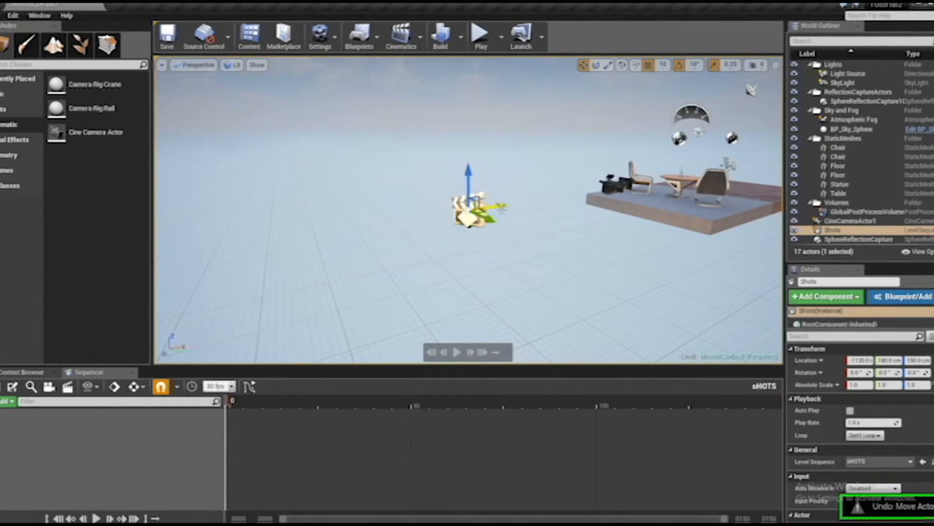
left_click_drag(494, 209, 512, 199)
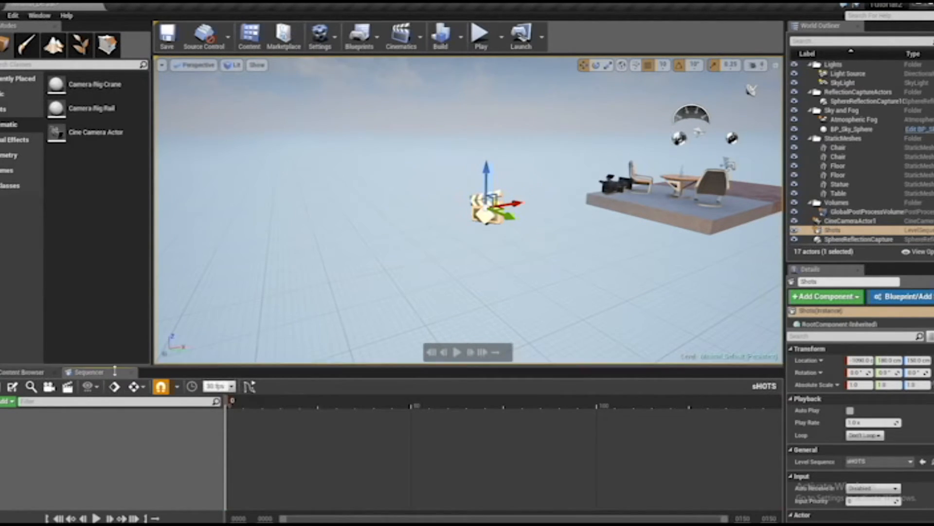
Undock the Sequencer into a floating window, move and enlarge it, and dock it back beside the Content Browser
left_click_drag(90, 372, 368, 216)
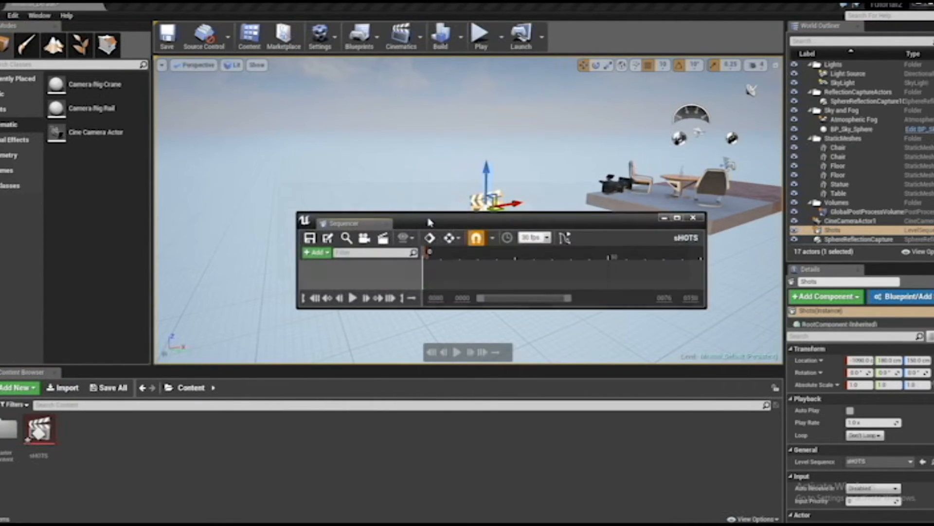
left_click_drag(428, 222, 396, 175)
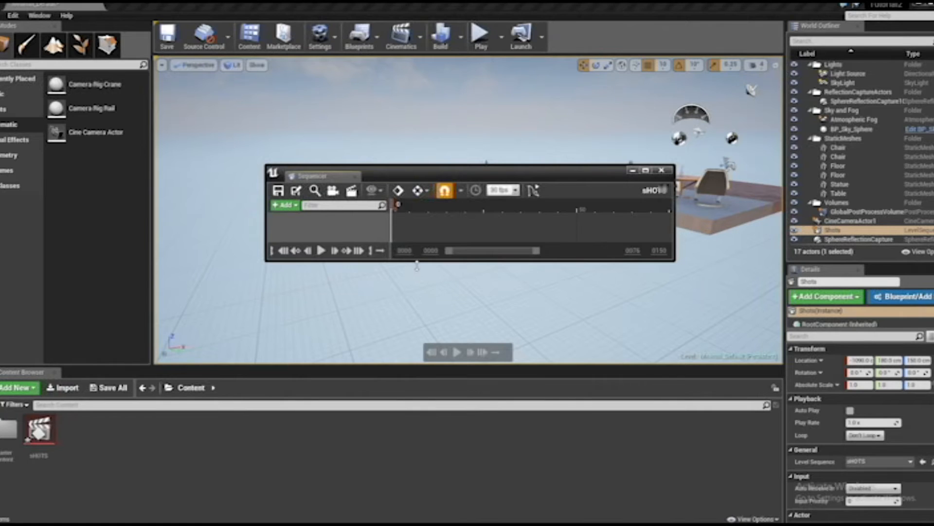
left_click_drag(417, 265, 421, 322)
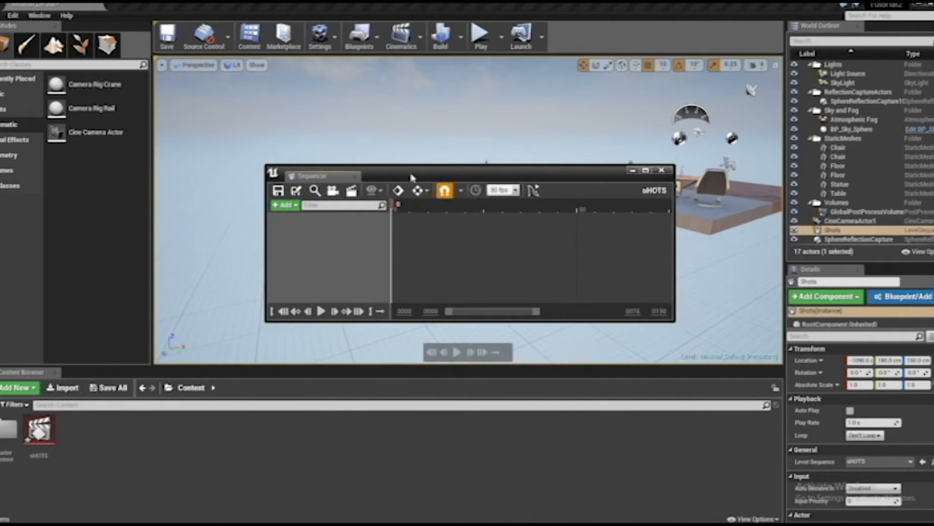
left_click_drag(412, 177, 373, 127)
left_click_drag(401, 276, 400, 309)
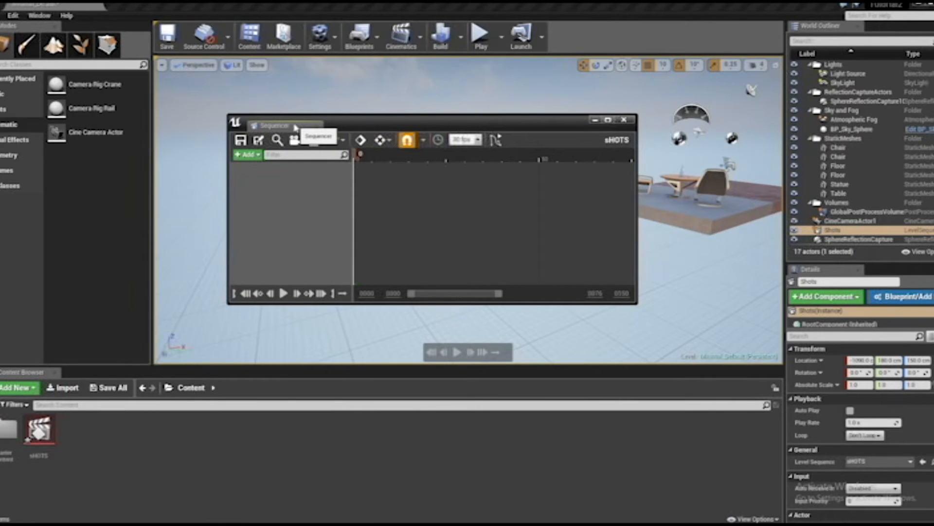
left_click_drag(296, 127, 110, 374)
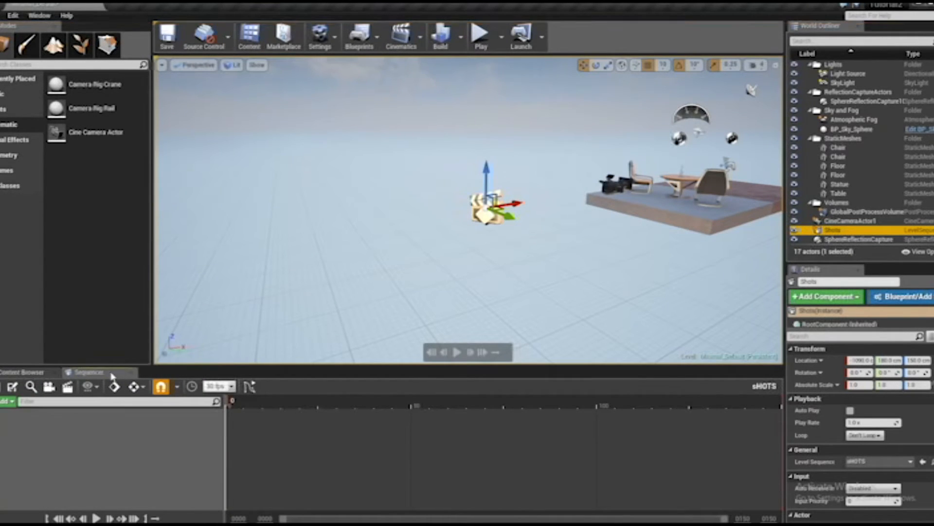
left_click(107, 376)
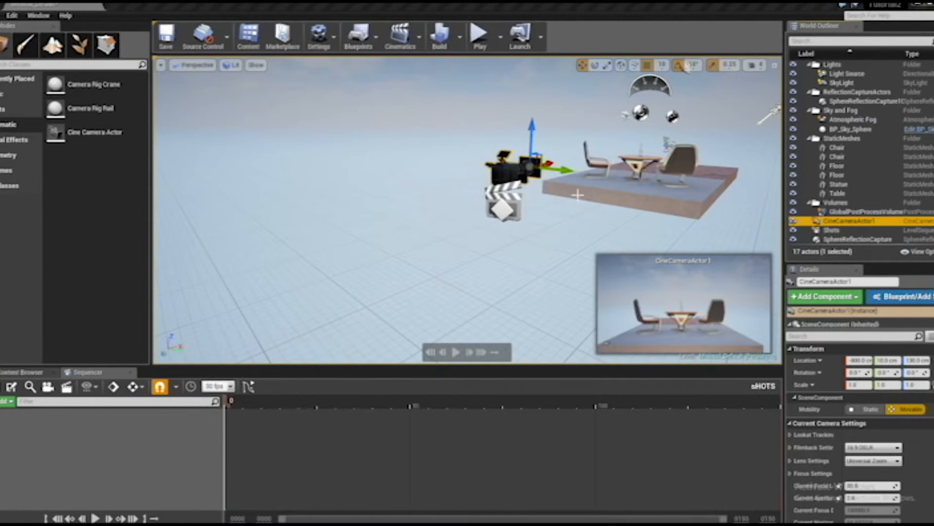
Delete the cine camera and hide the Shots level sequence actor in the viewport
left_click_drag(577, 195, 593, 173, "alt")
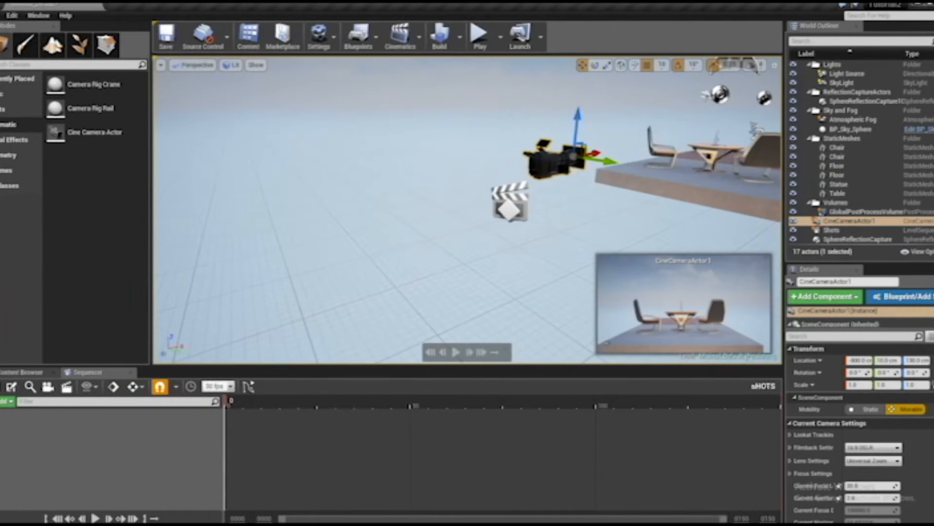
key("Delete")
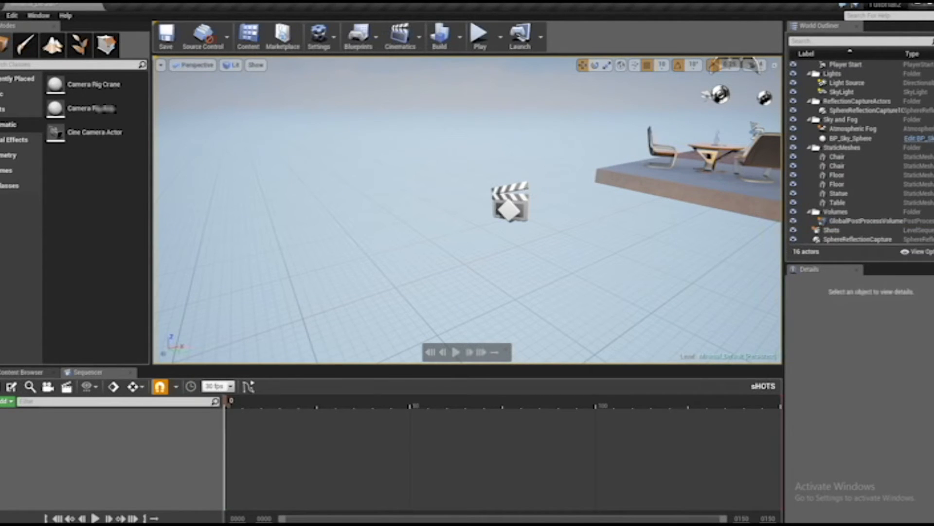
left_click(827, 229)
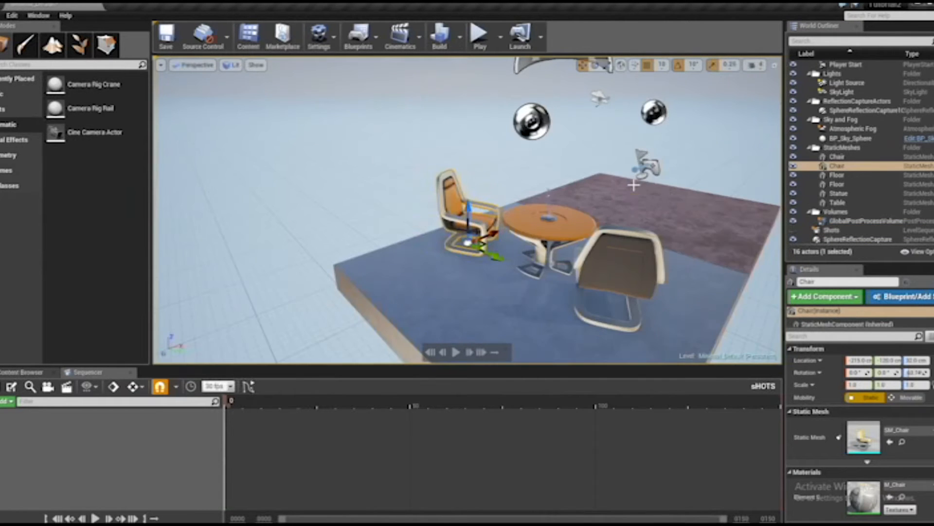
Select the sphere reflection capture and both chairs in turn, and focus the view on one chair to examine it from several angles
left_click_drag(487, 233, 683, 209, "alt")
left_click(572, 218)
left_click_drag(489, 218, 489, 190, "alt")
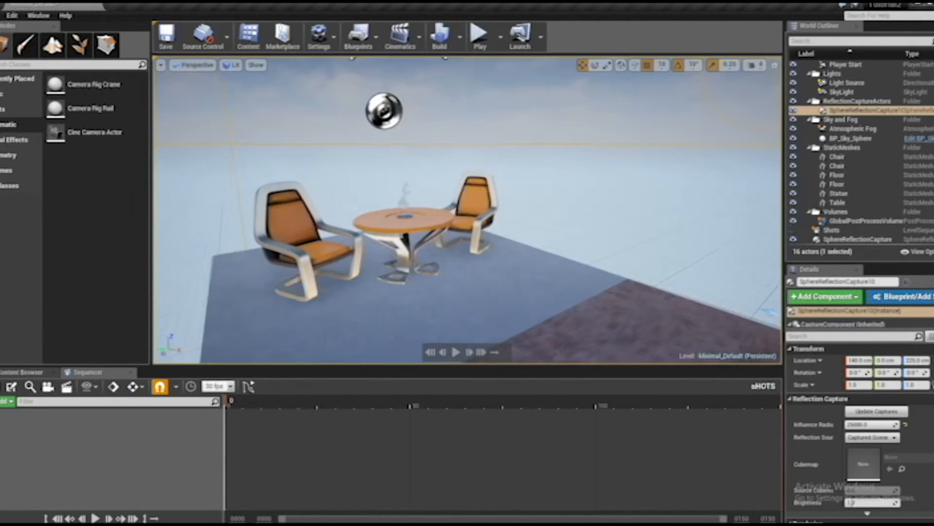
left_click(497, 222)
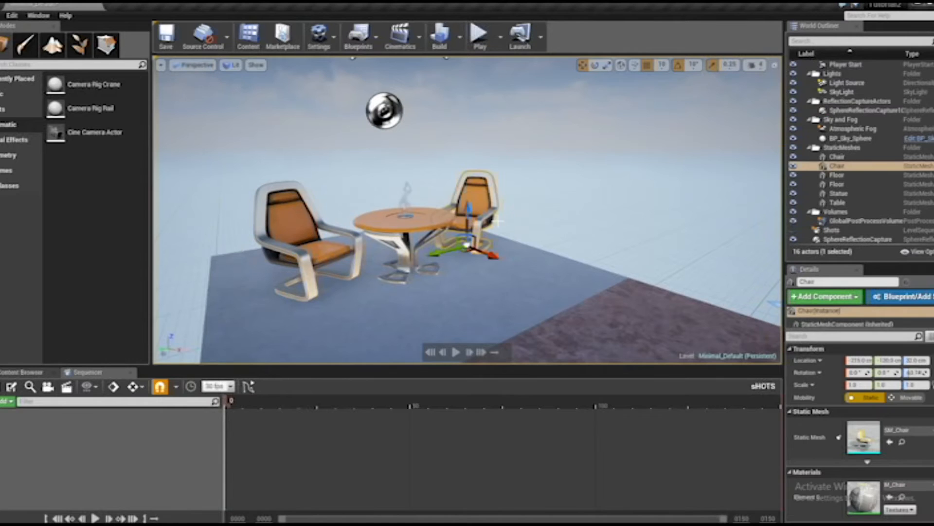
left_click(301, 197)
left_click(483, 224)
left_click_drag(617, 196, 571, 215, "alt")
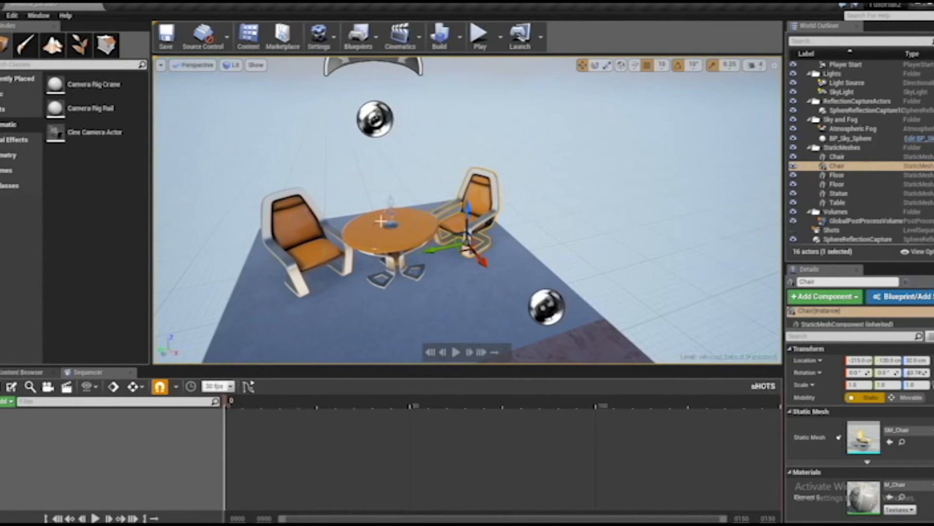
left_click(292, 208)
key("f")
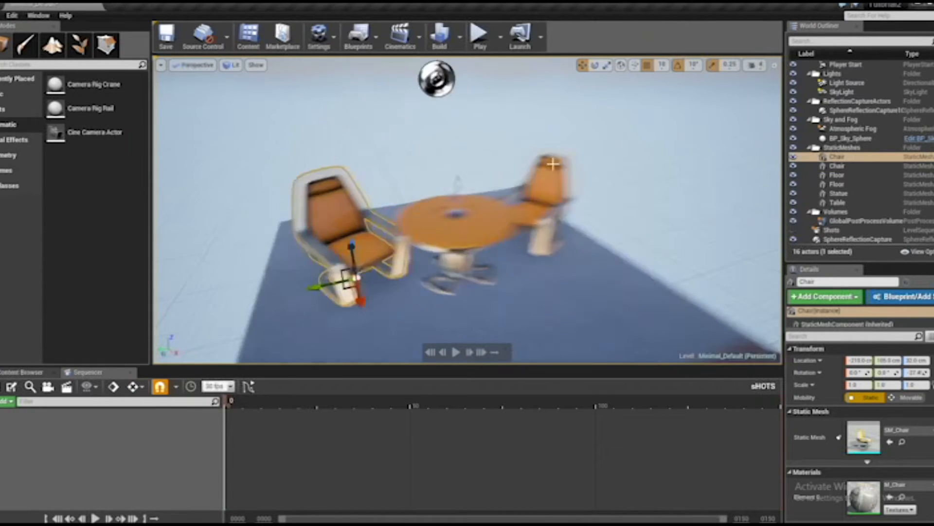
mouse_move(459, 197)
left_mouse_down("alt")
mouse_move(494, 182)
mouse_move(462, 187)
left_mouse_up("alt")
left_click_drag(559, 168, 642, 133, "alt")
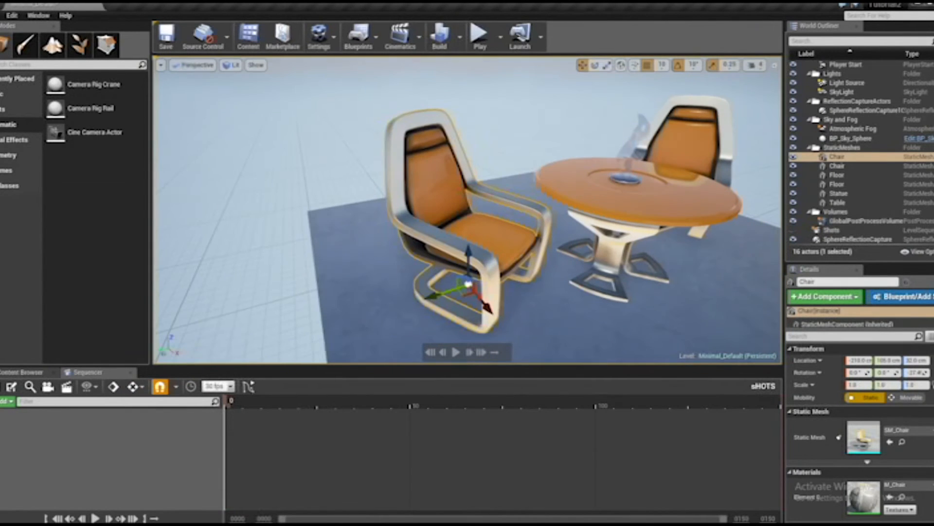
Focus the view on the table and examine it together with the chairs from several angles and distances
left_click(585, 203)
key("f")
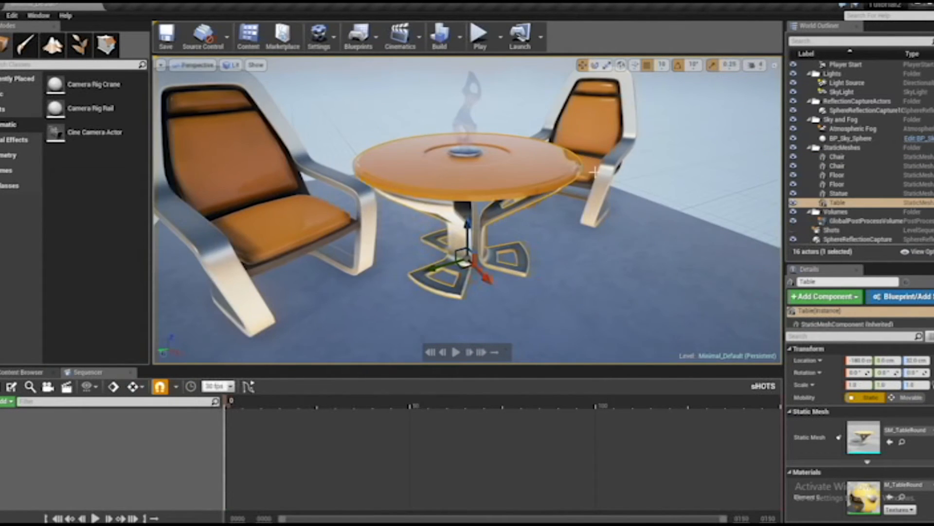
left_click_drag(594, 171, 613, 165, "alt")
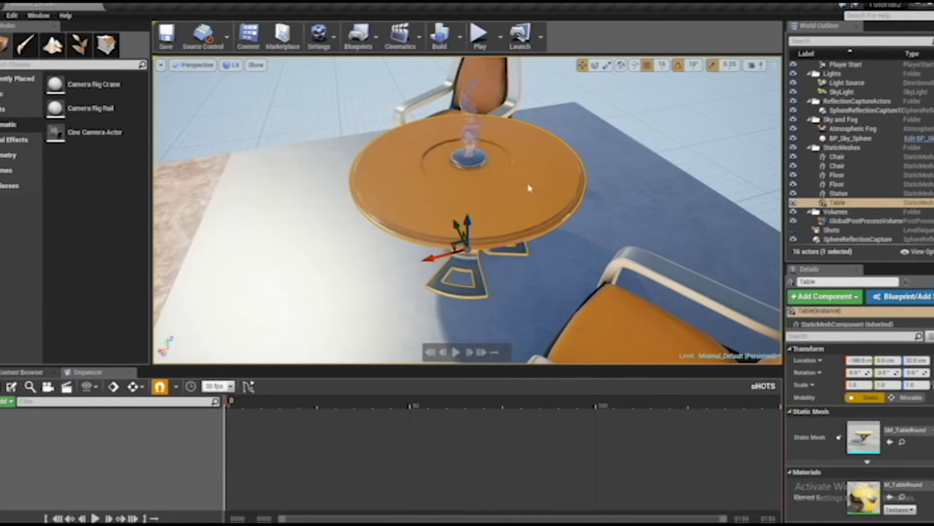
left_click_drag(523, 209, 522, 214, "alt")
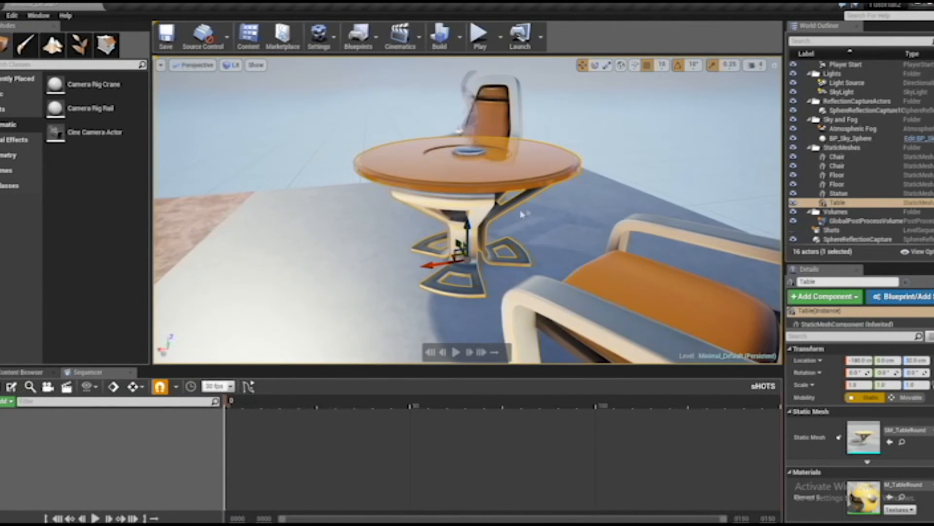
left_click_drag(419, 186, 479, 170, "alt")
scroll(496, 176, "down", 5)
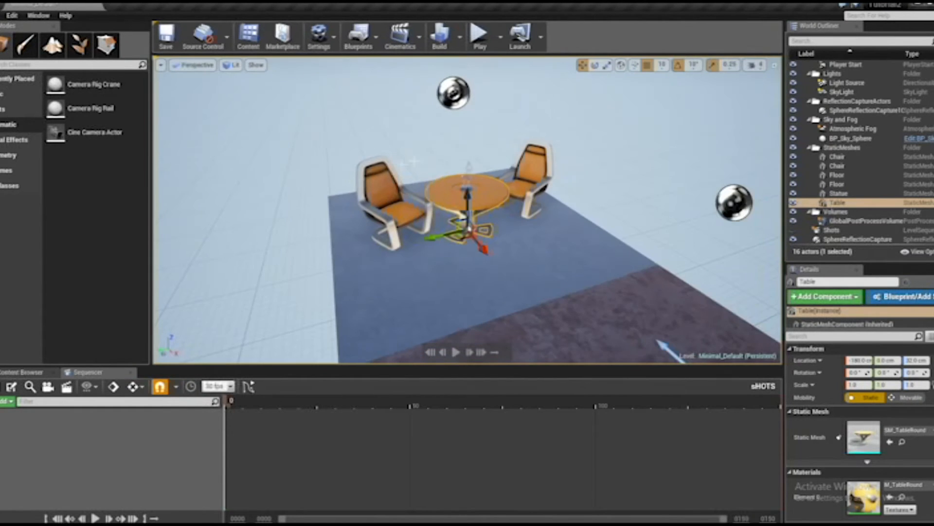
left_click(387, 169)
scroll(529, 204, "up", 6)
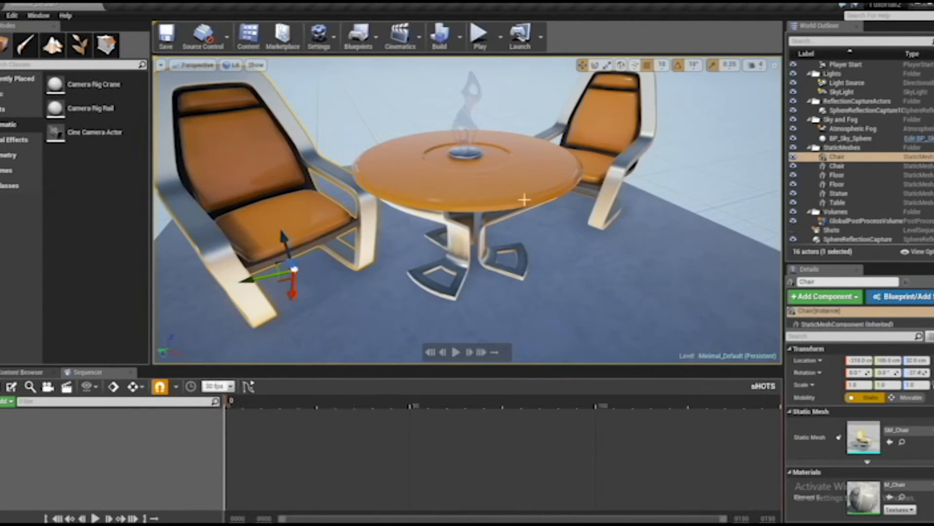
left_click_drag(524, 199, 458, 193, "alt")
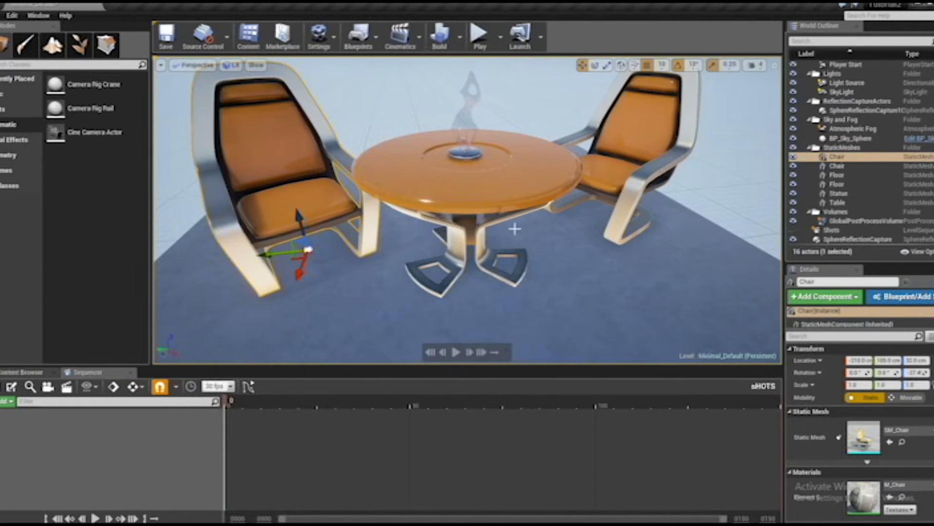
scroll(514, 229, "down", 3)
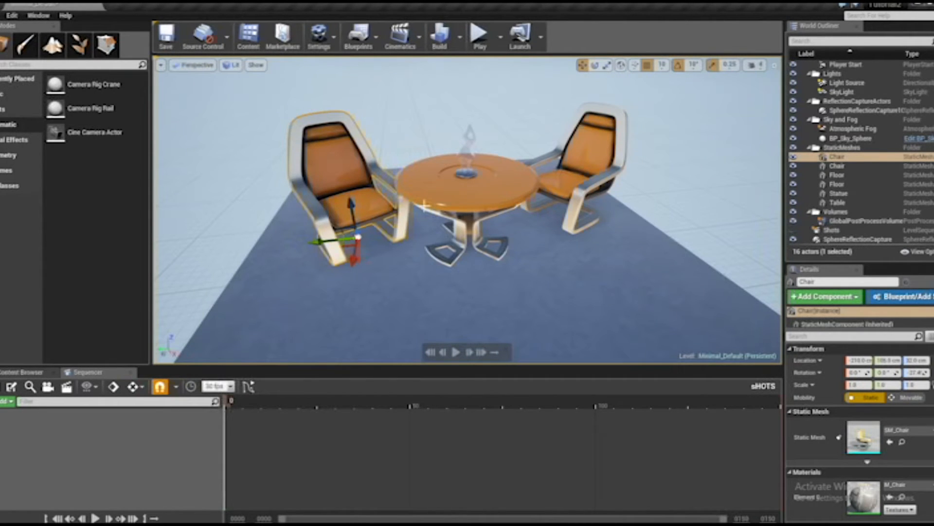
Place a standard Camera Actor on the round tabletop and focus the view on it
left_click(431, 177)
right_click(428, 174)
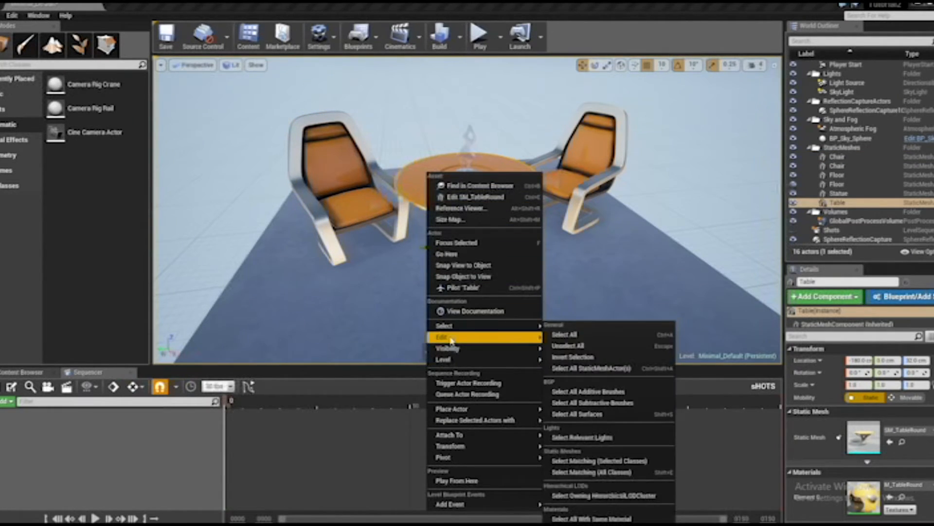
mouse_move(462, 410)
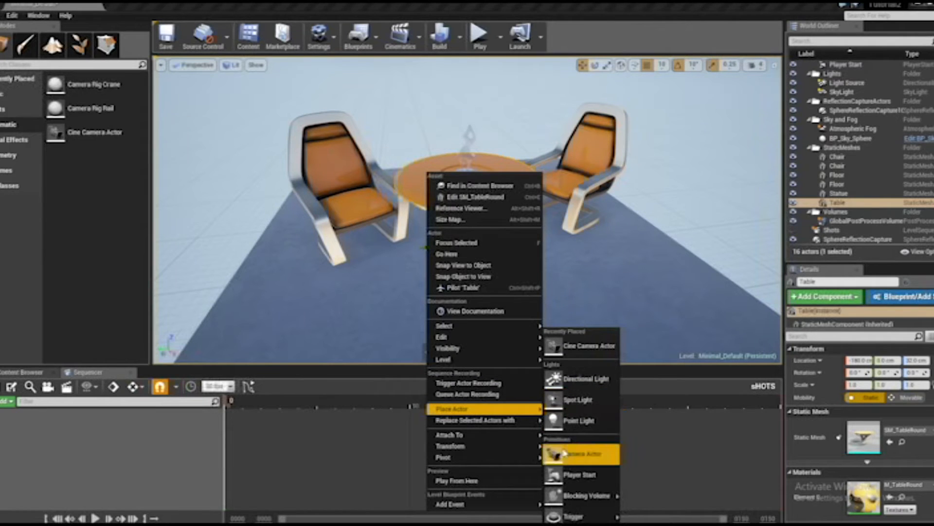
left_click(581, 454)
key("f")
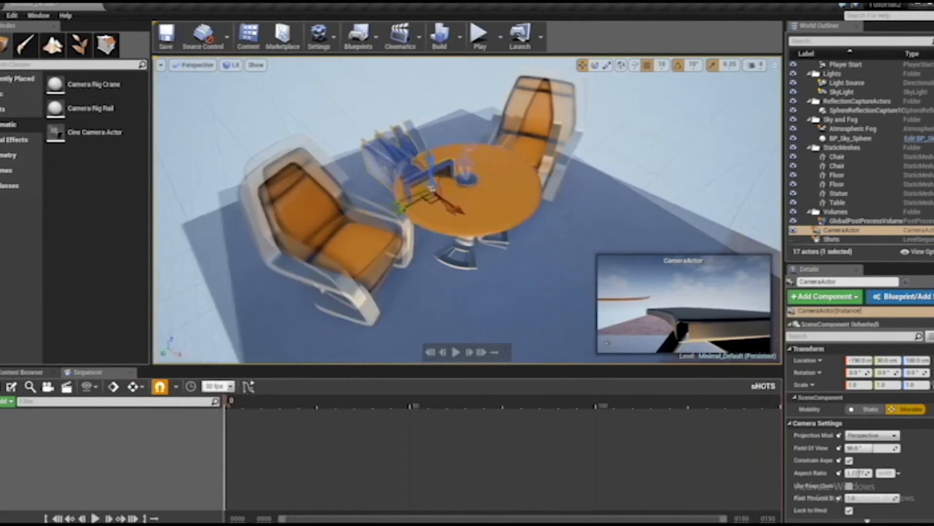
Move the standard camera actor off the table and raise it, to about X -30, Y 210 cm
left_click_drag(477, 207, 730, 254)
scroll(583, 207, "down", 6)
left_click_drag(583, 207, 453, 200, "alt")
right_click_drag(583, 208, 666, 207, "alt")
right_click_drag(470, 242, 451, 241, "alt")
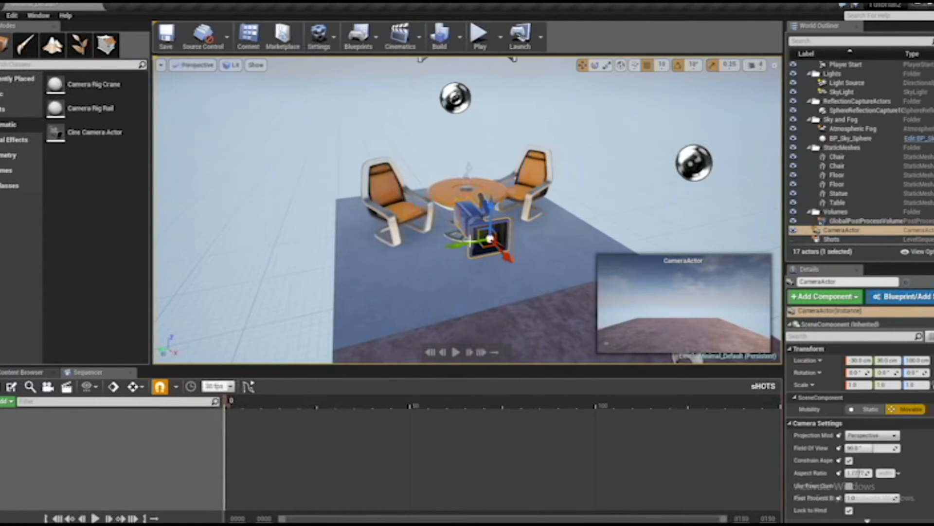
left_click_drag(463, 246, 353, 270)
left_click_drag(423, 265, 496, 215, "alt")
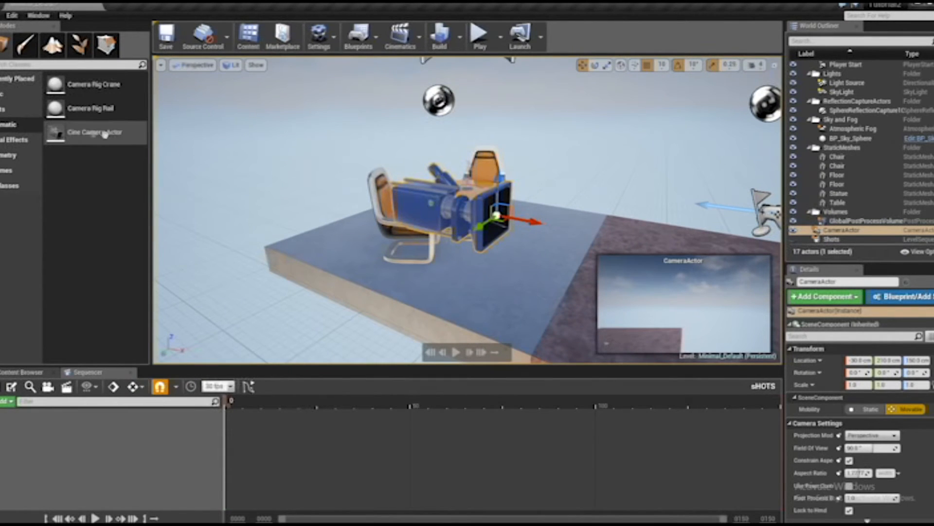
Place a Cine Camera Actor behind the chairs, facing the table, for comparison with the standard camera
right_click(352, 170)
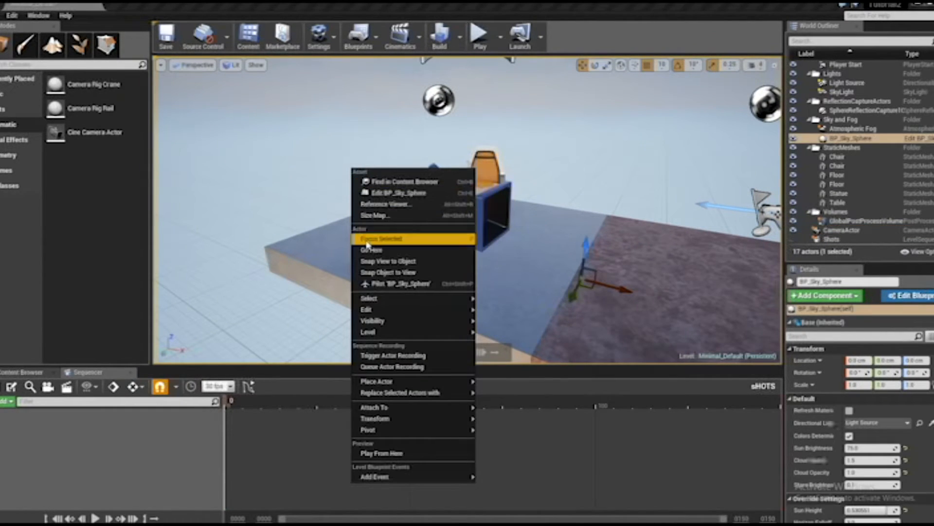
mouse_move(393, 383)
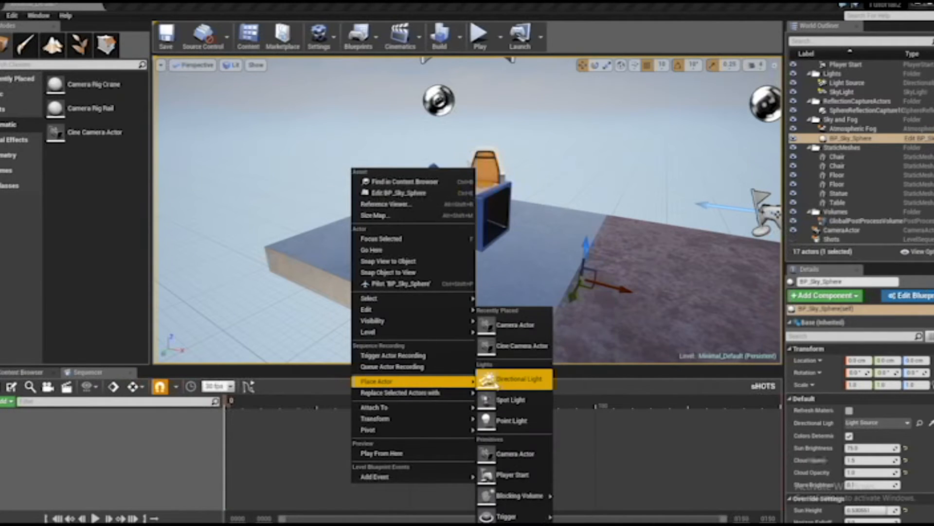
left_click(506, 350)
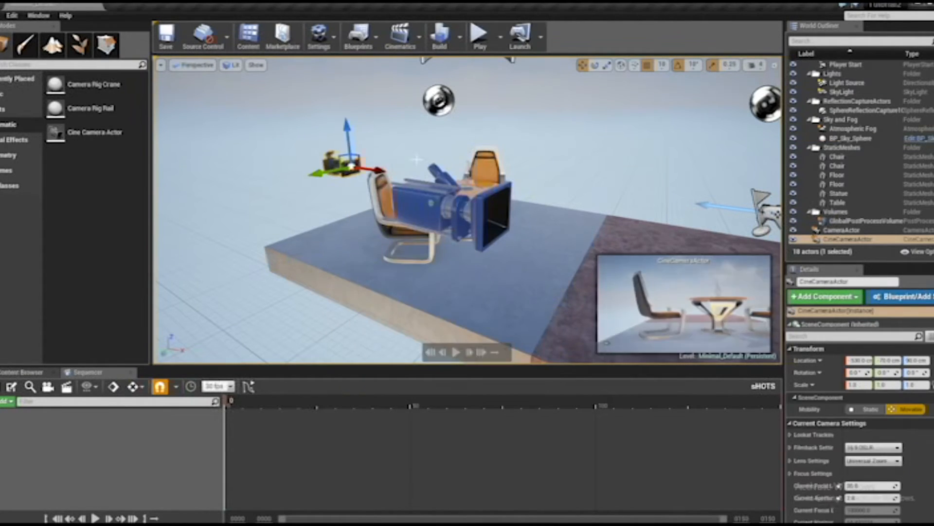
Move the cine camera forward past the table and raise it, to about X 10, Y -70, Z 170 cm
scroll(360, 165, "up", 2)
left_click_drag(331, 167, 472, 178)
left_click_drag(544, 232, 552, 147)
Select the standard and cine cameras in turn and compare their models, previews and settings from several angles
left_click(271, 181)
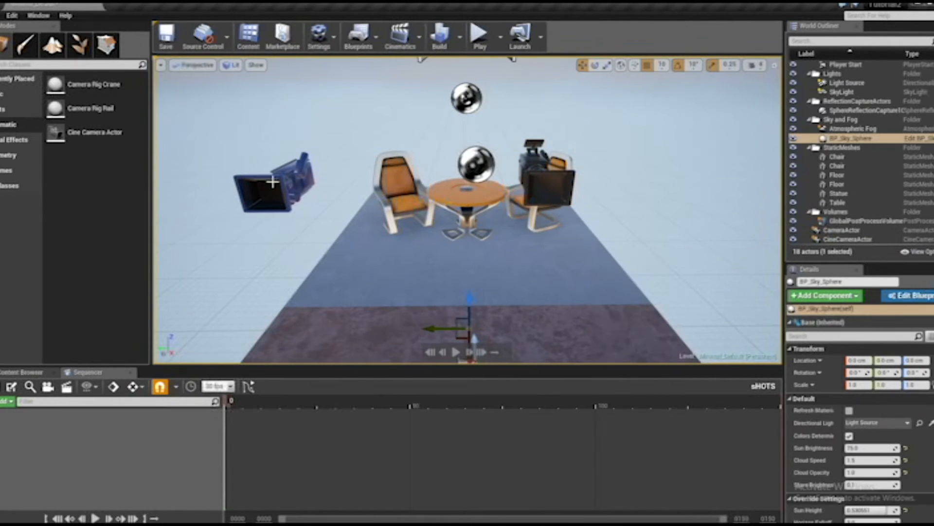
left_click(272, 183)
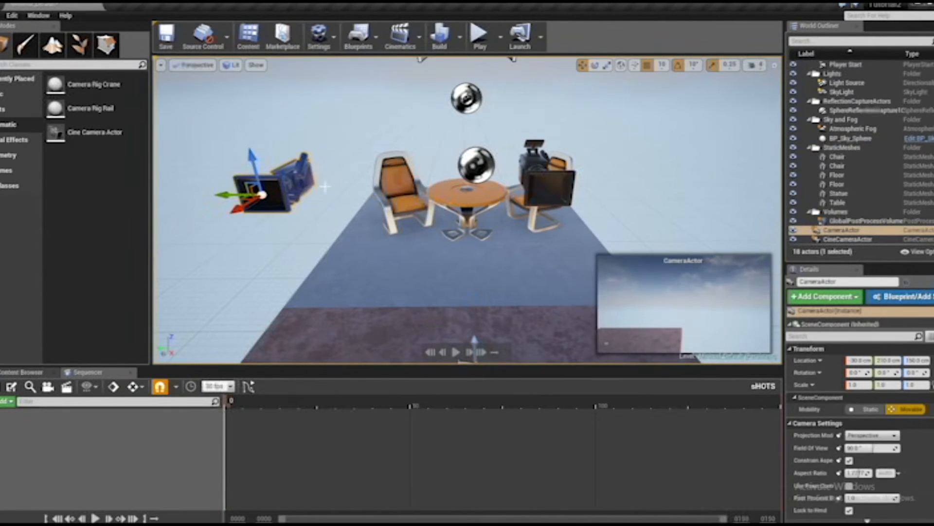
left_click(540, 172)
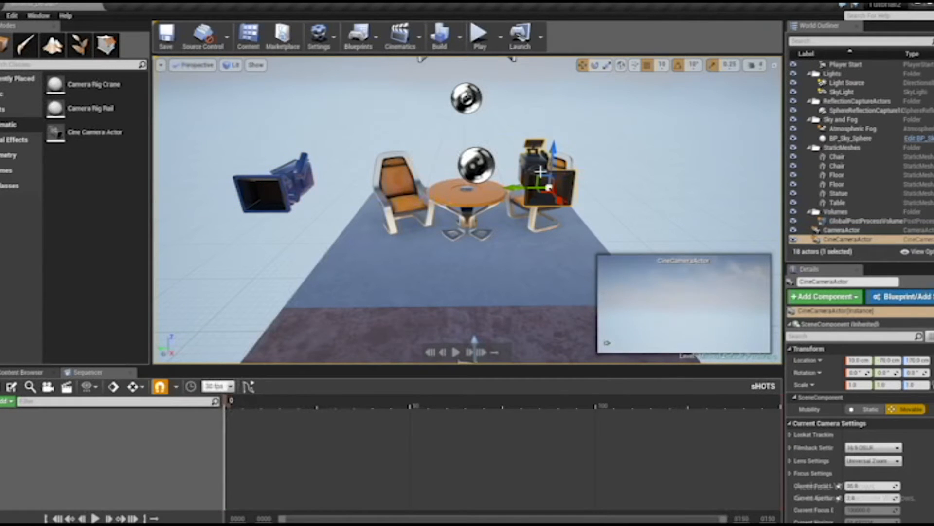
key("f")
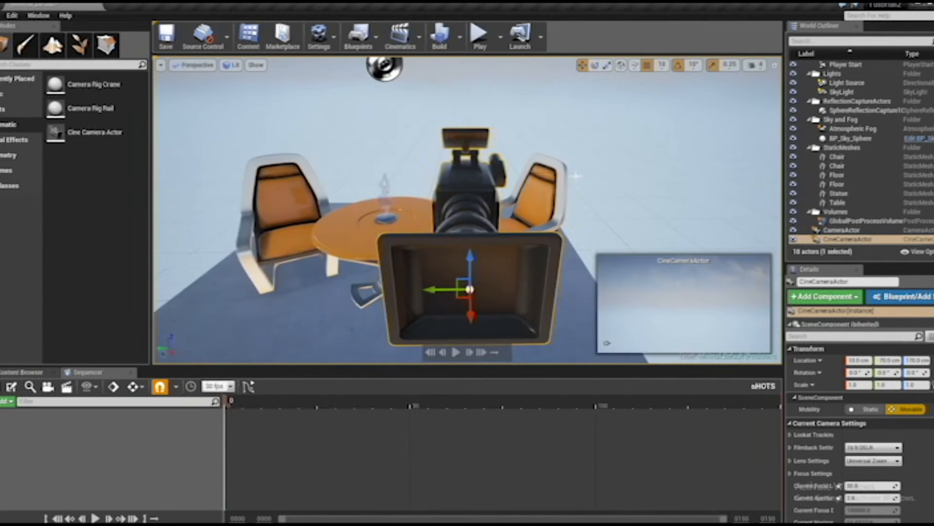
left_click_drag(621, 175, 628, 95, "alt")
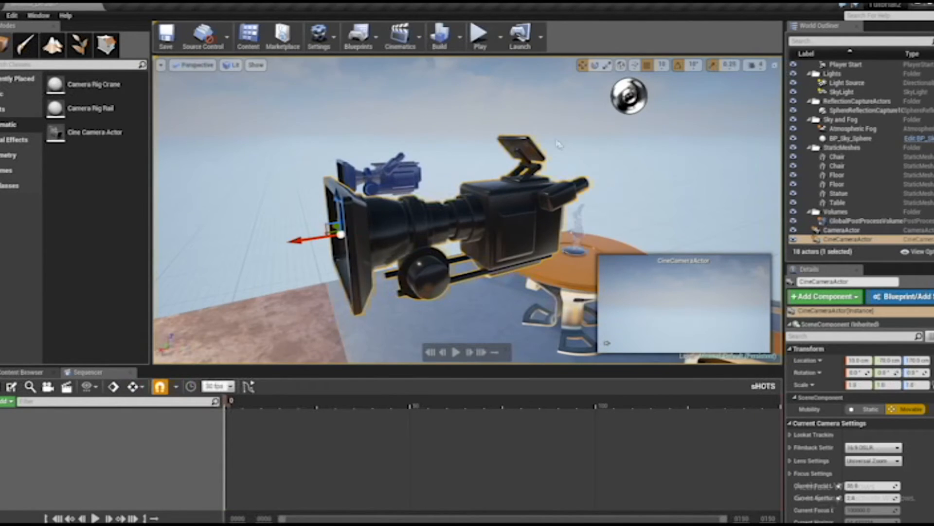
left_click_drag(557, 143, 560, 156, "alt")
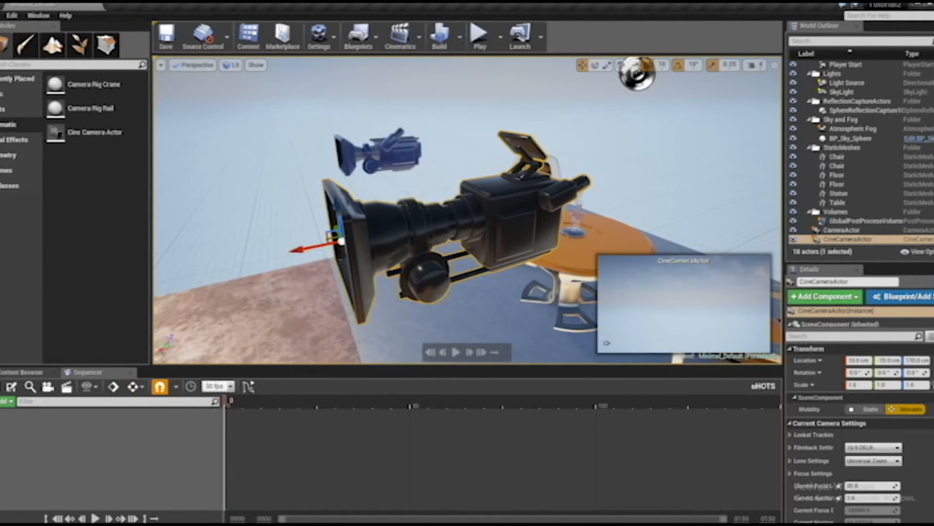
left_click(421, 161)
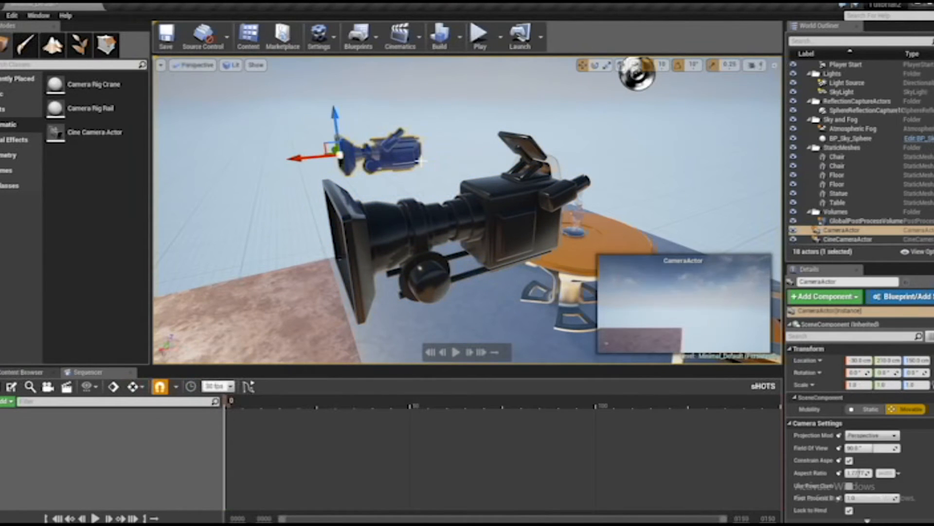
left_click(499, 207)
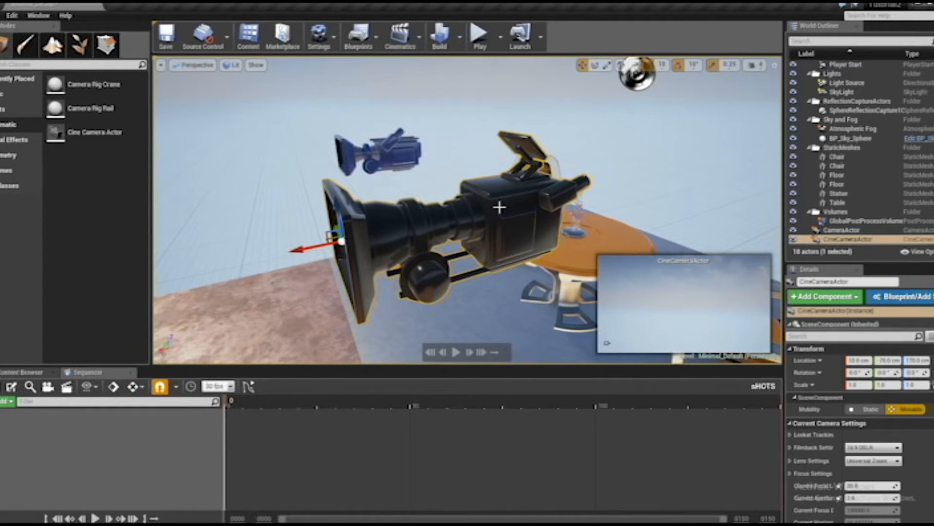
left_click_drag(467, 167, 506, 178, "alt")
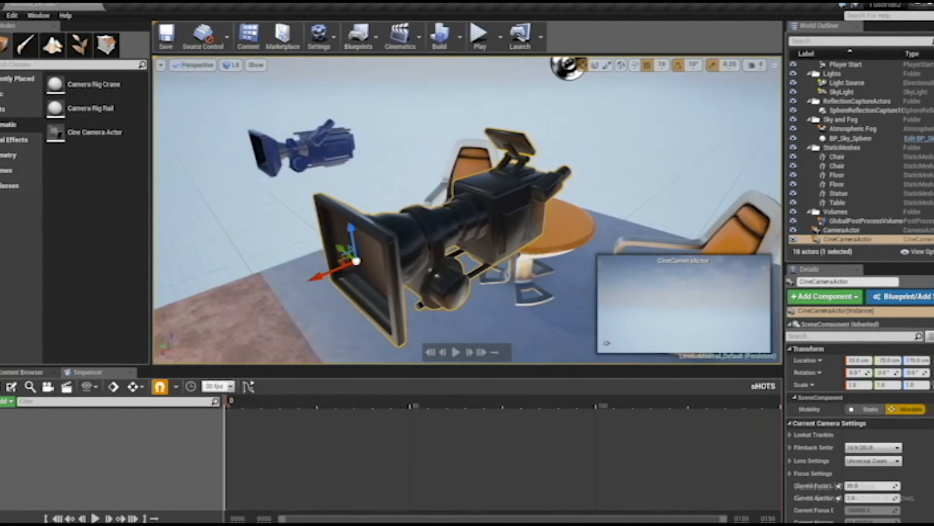
Delete the standard camera actor from the scene, leaving the cine camera in place
left_click(338, 145)
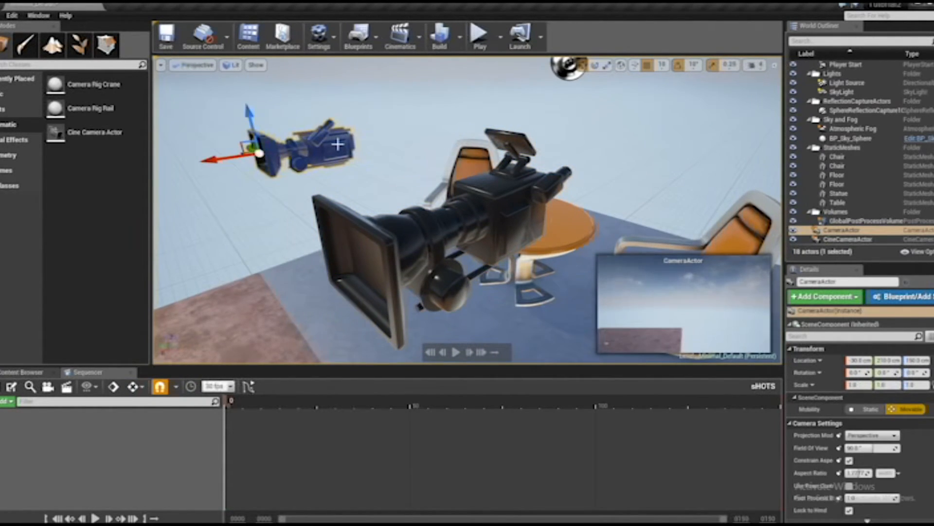
key("Delete")
scroll(388, 167, "down", 5)
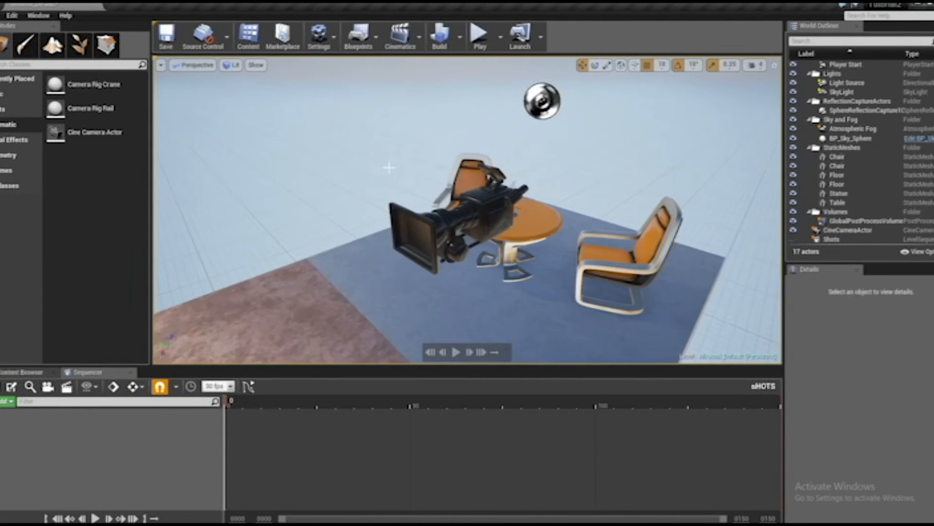
Move the new cine camera back from the table to about X -560, Y -10, Z 140 cm and tilt it down about 7.6° to frame both chairs
left_click_drag(390, 167, 628, 146, "alt")
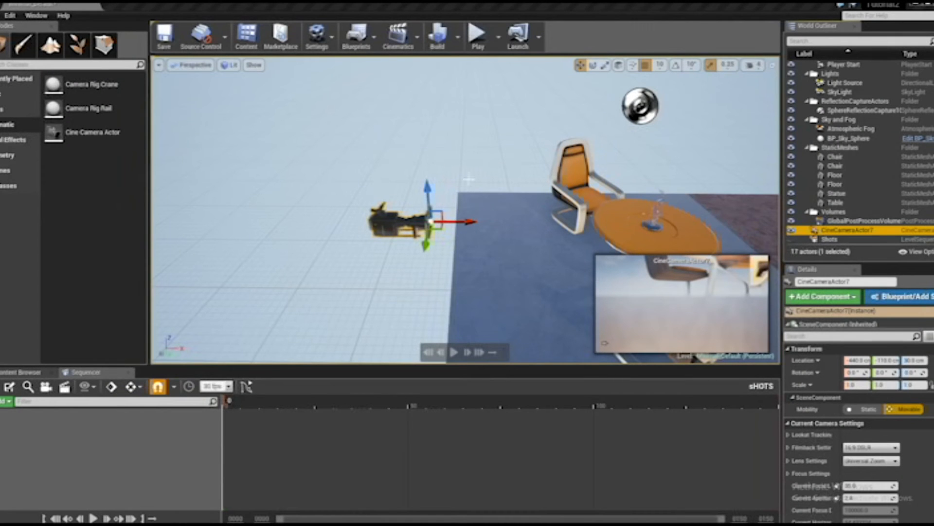
left_click_drag(472, 230, 486, 222)
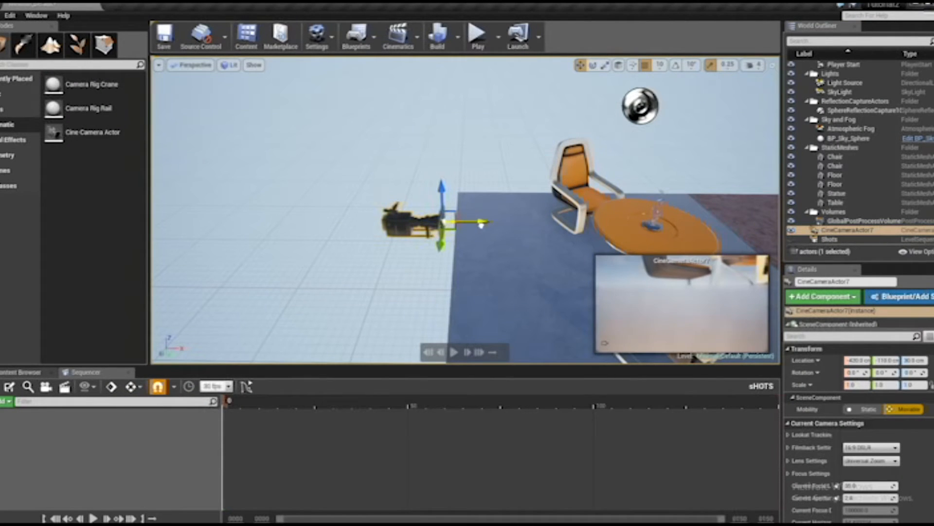
left_click_drag(444, 190, 445, 163)
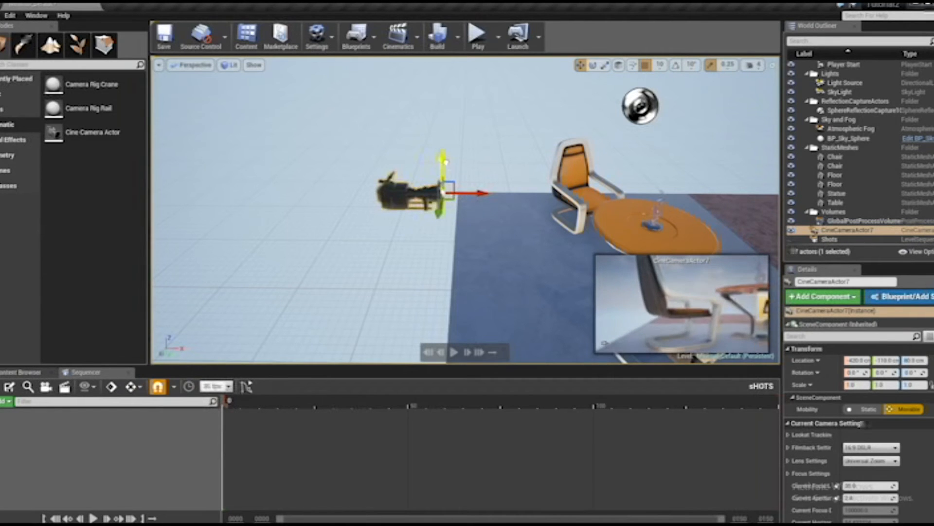
left_click_drag(482, 197, 438, 185)
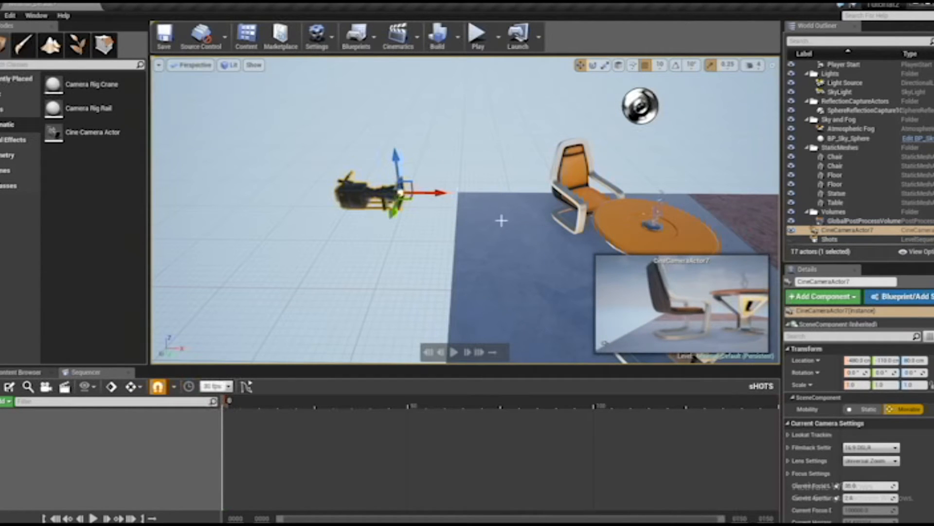
left_click_drag(472, 246, 405, 240, "alt")
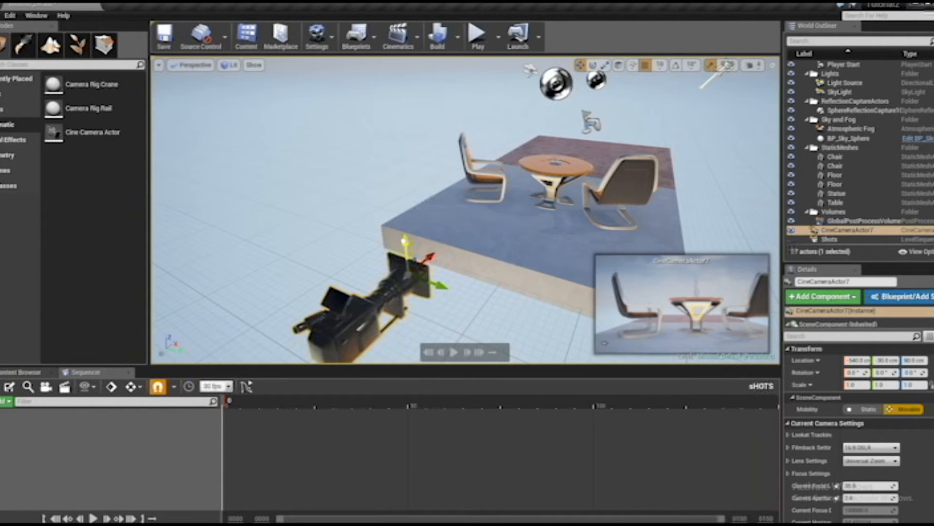
mouse_move(442, 287)
left_mouse_down()
mouse_move(401, 247)
mouse_move(442, 295)
left_mouse_up()
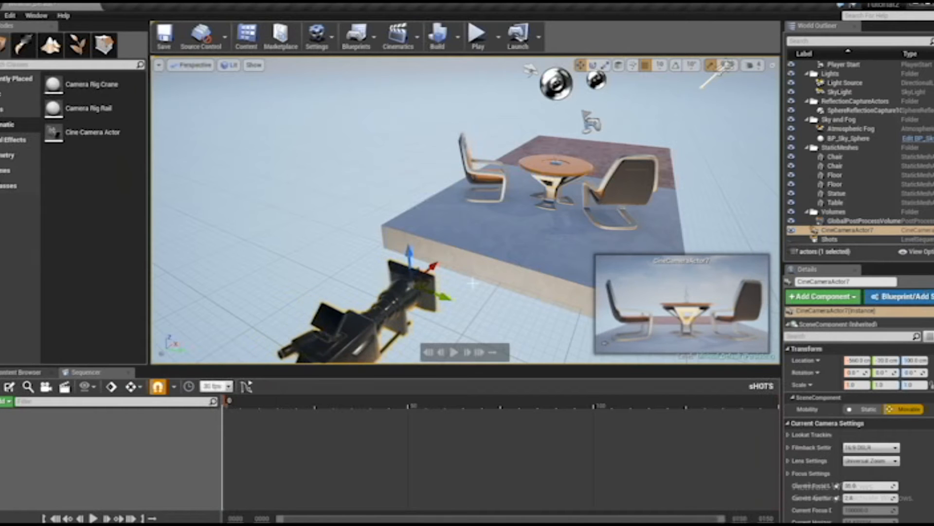
left_click_drag(410, 254, 440, 219)
key("e")
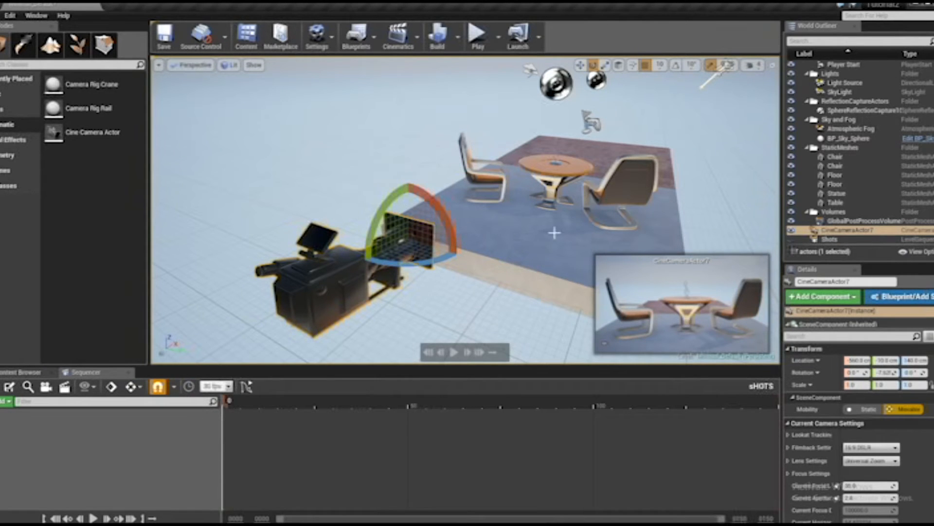
Rename the cine camera actor as Shot1
right_click(820, 230)
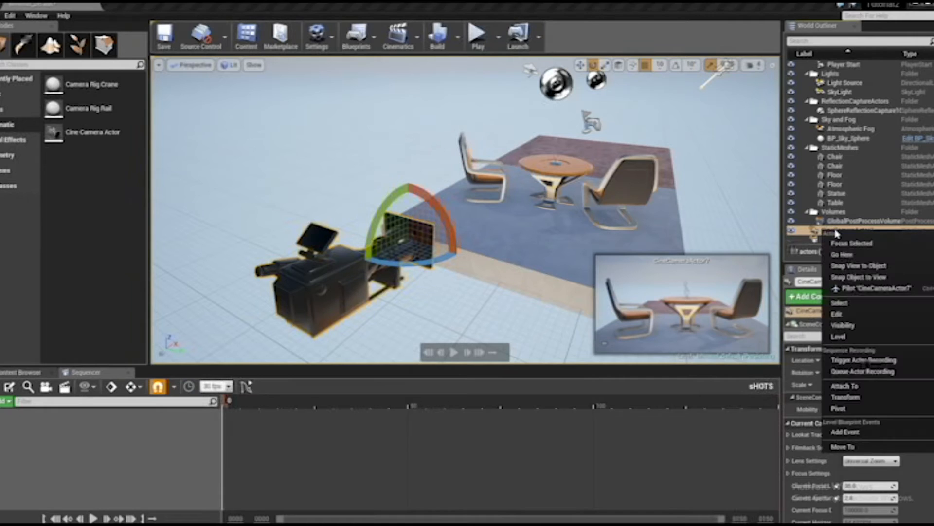
mouse_move(838, 340)
mouse_move(836, 317)
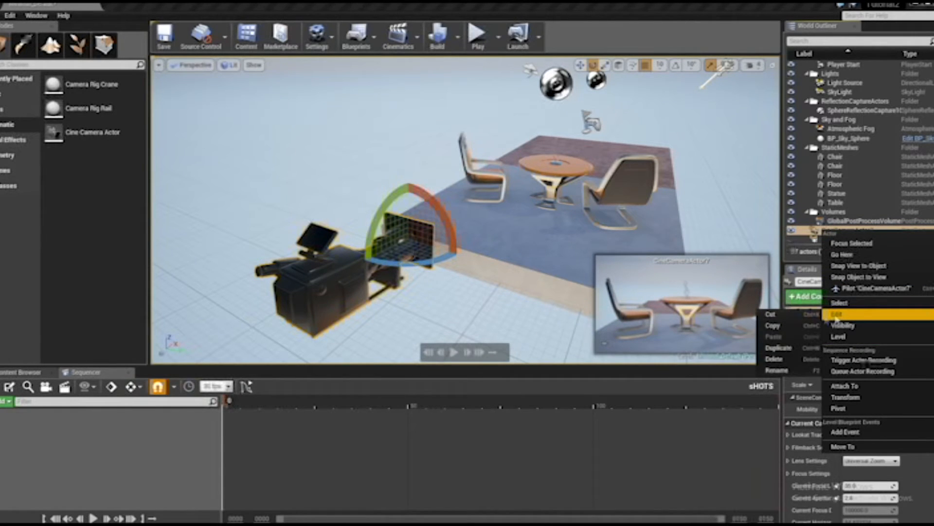
left_click(777, 370)
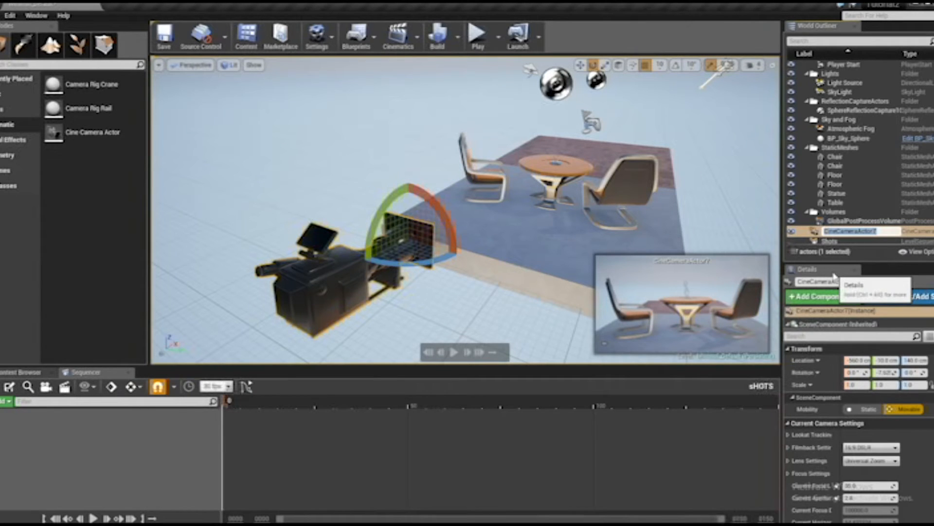
type("Shot")
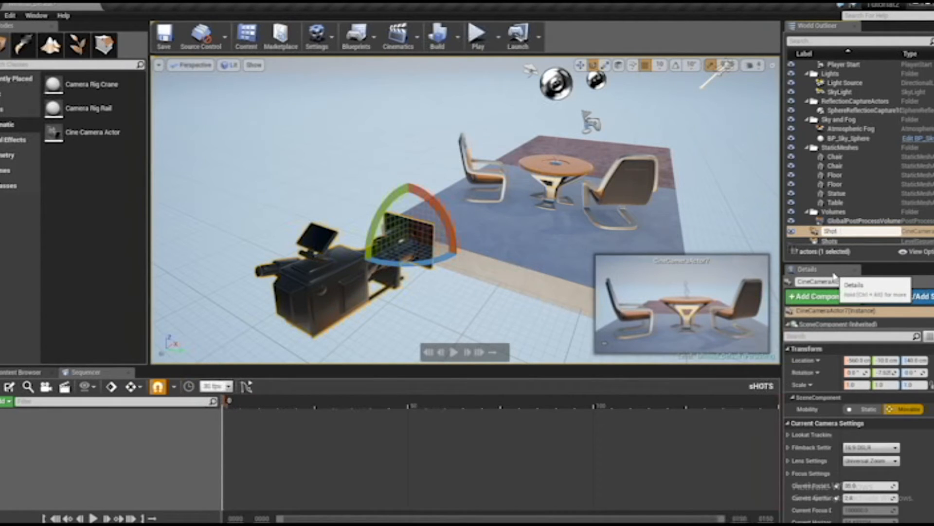
type("1")
key("Return")
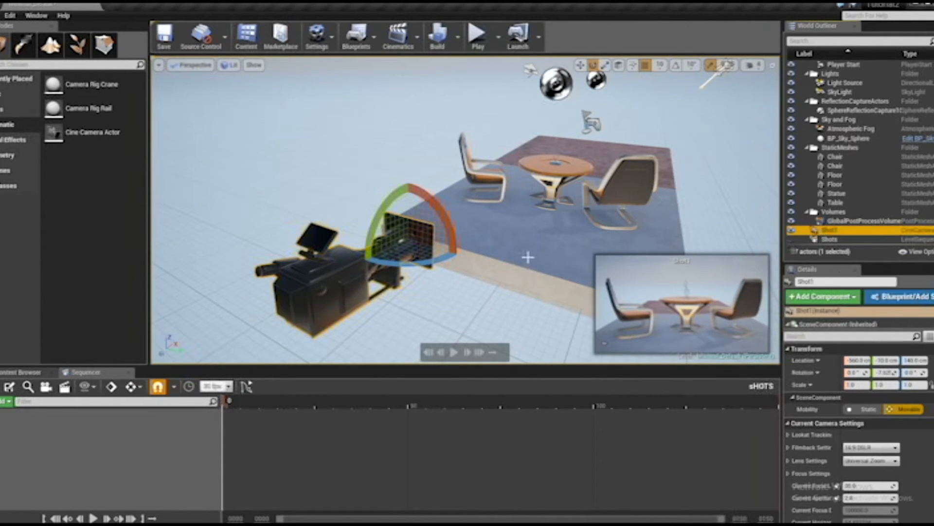
Switch the transform gizmo from local to world space, test it by moving Shot1 along X, and undo that move
scroll(524, 253, "down", 3)
left_click_drag(599, 191, 557, 195, "alt")
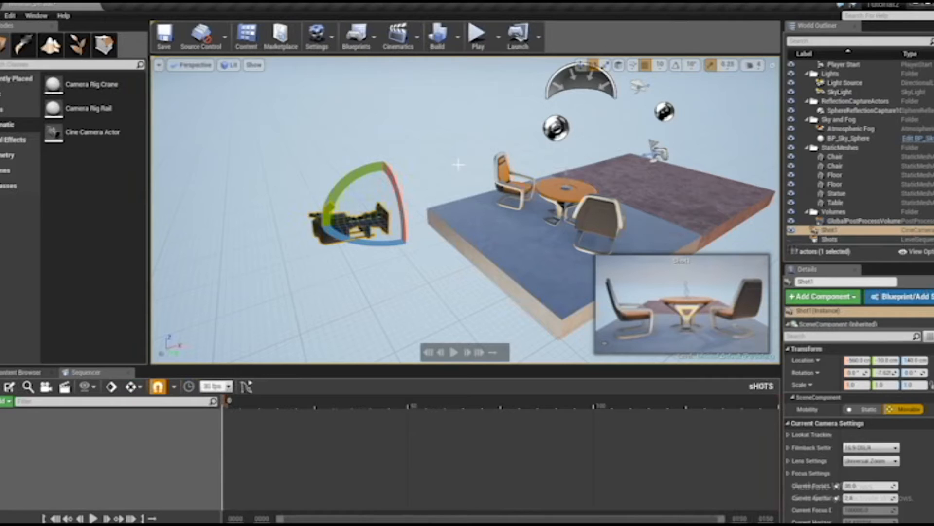
left_click_drag(439, 209, 431, 170, "alt")
key("w")
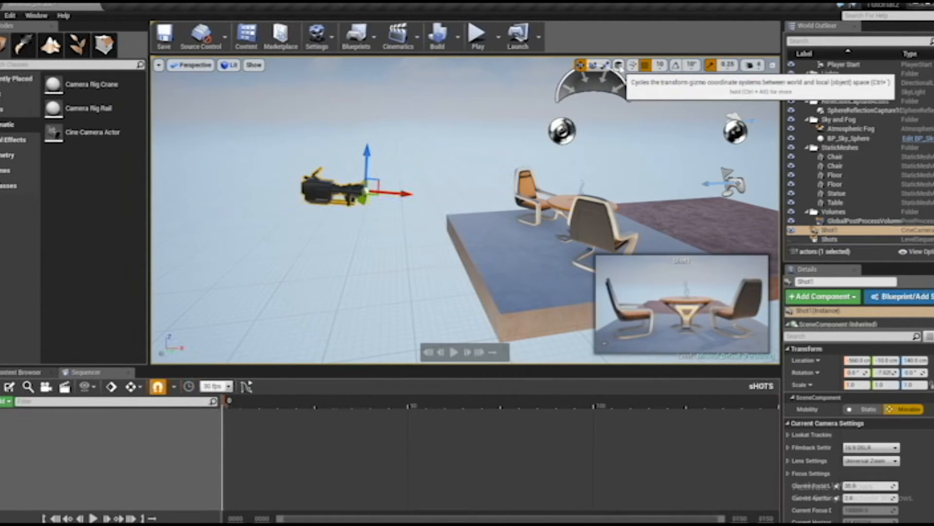
left_click(619, 65)
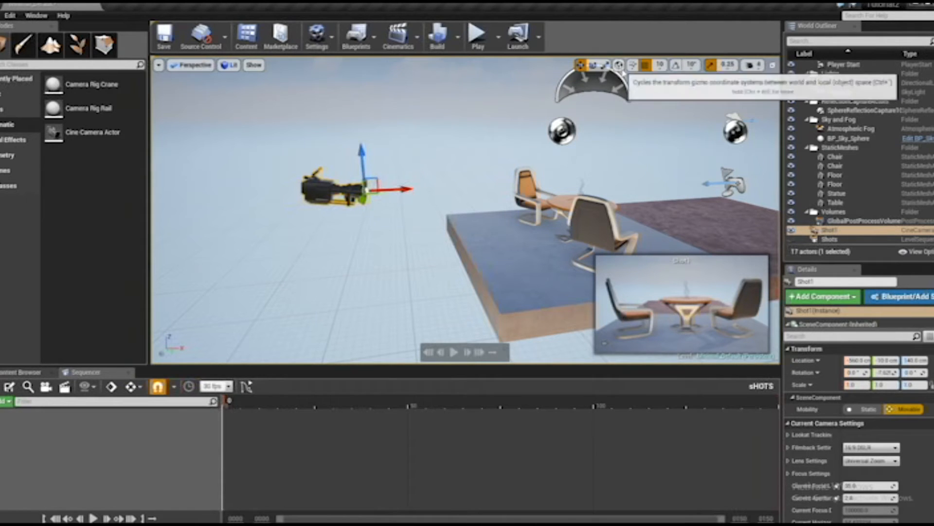
left_click_drag(408, 190, 420, 189)
key("ctrl+z")
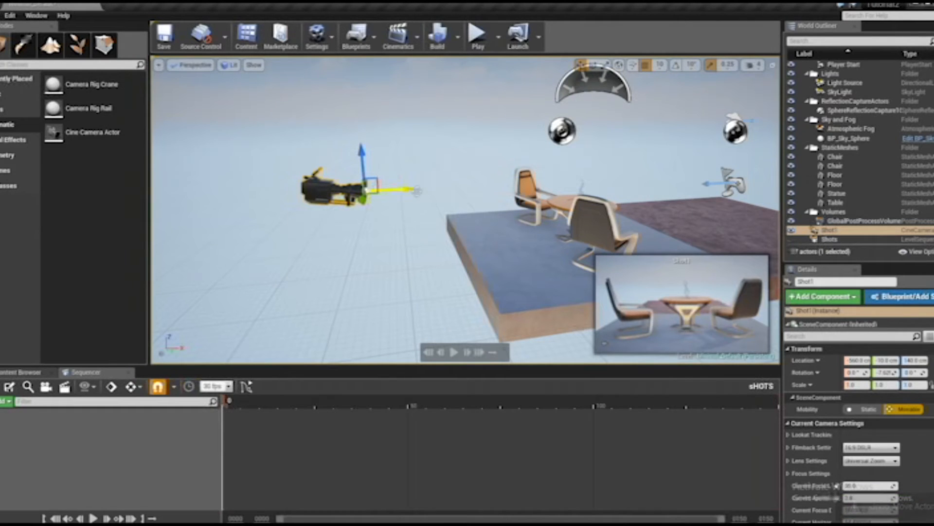
Duplicate the Shot1 camera along the X axis to the far side of the table, at about X 70 cm, and select the copy
left_click_drag(409, 194, 720, 157, "alt")
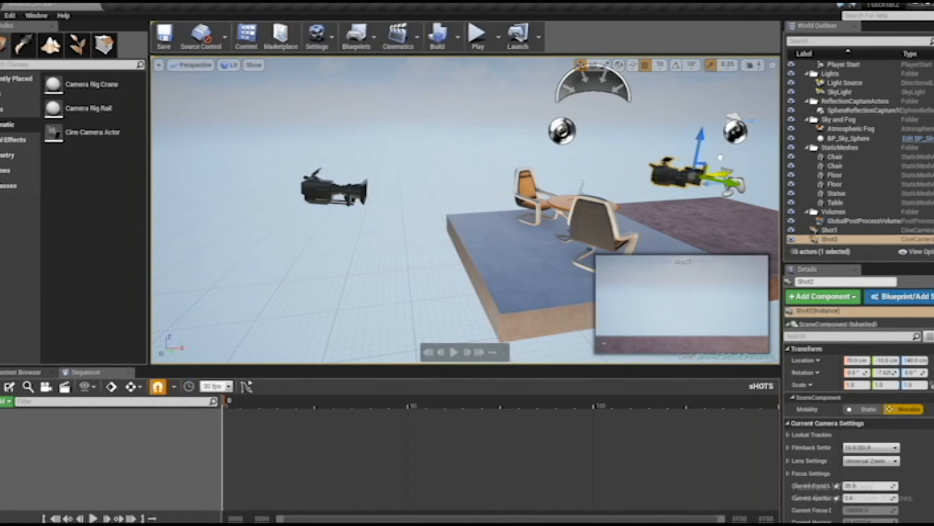
scroll(676, 177, "down", 3)
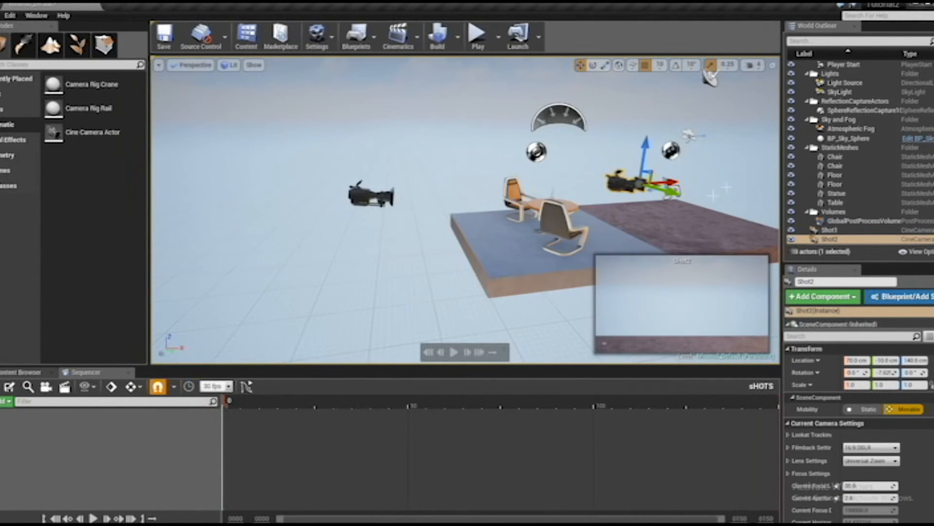
left_click_drag(622, 182, 409, 155, "alt")
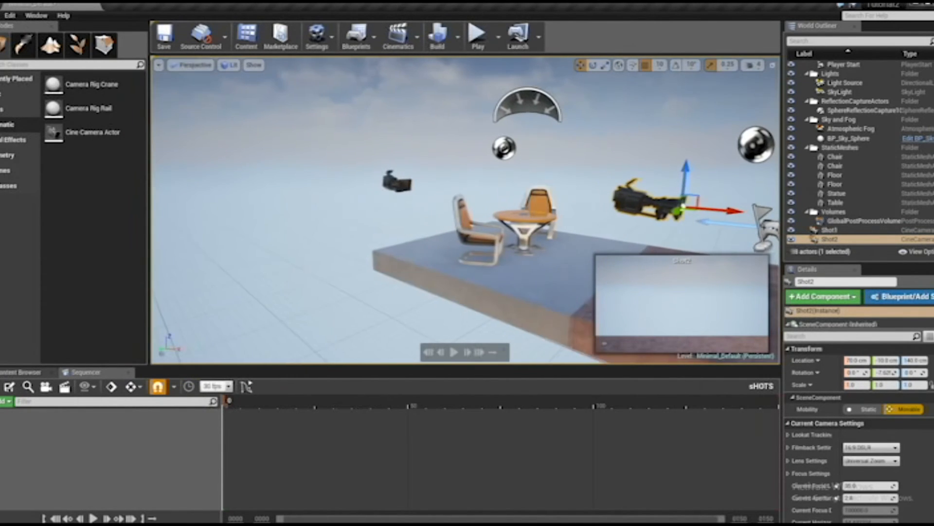
left_click(832, 230)
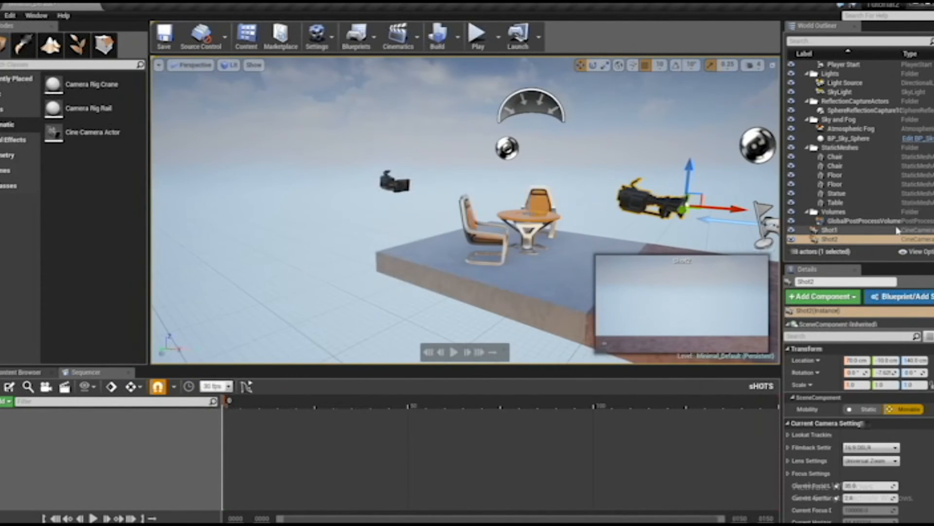
left_click(830, 239)
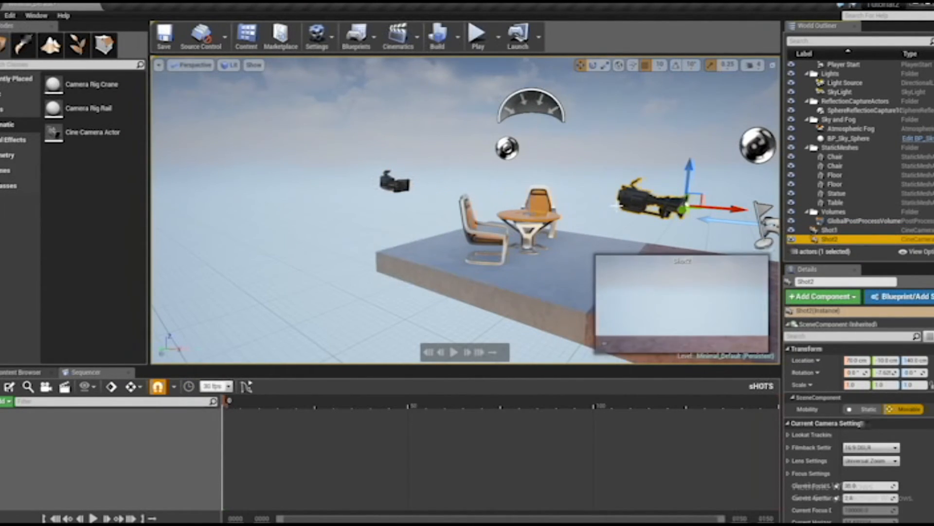
Rotate the Shot2 camera about the vertical axis to about -177° so it faces the table
key("e")
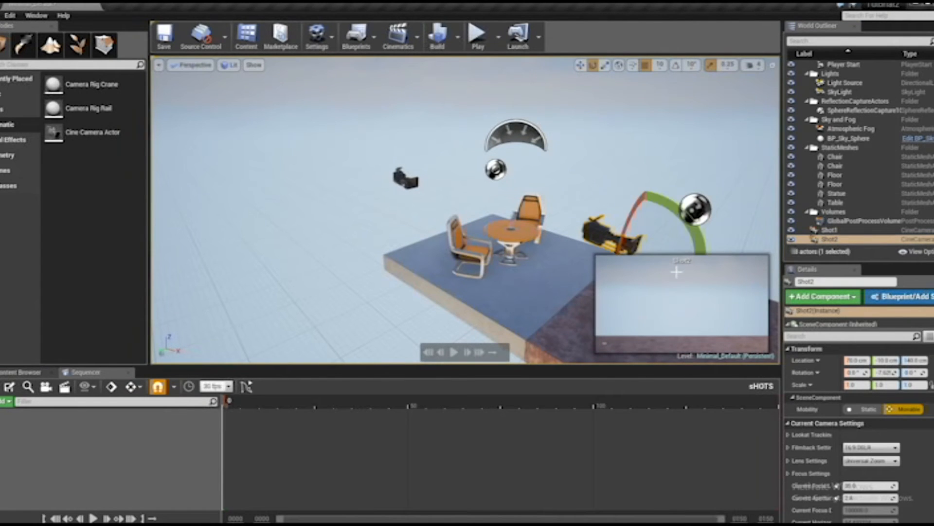
scroll(595, 175, "down", 3)
left_click_drag(584, 258, 486, 260)
Move the Shot2 camera farther from the table, raise it, and tilt it down to about 22° to frame the table and both chairs
key("w")
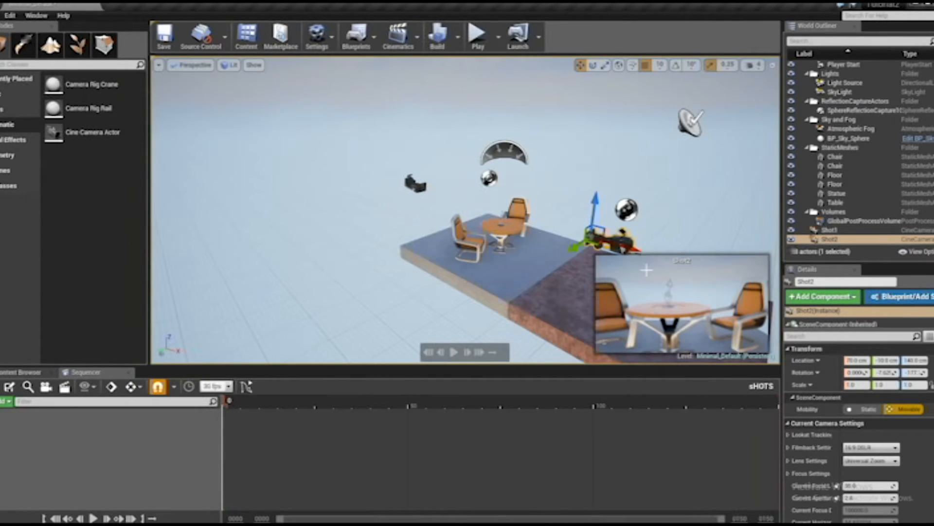
left_click_drag(635, 250, 659, 256)
left_click_drag(618, 209, 623, 174)
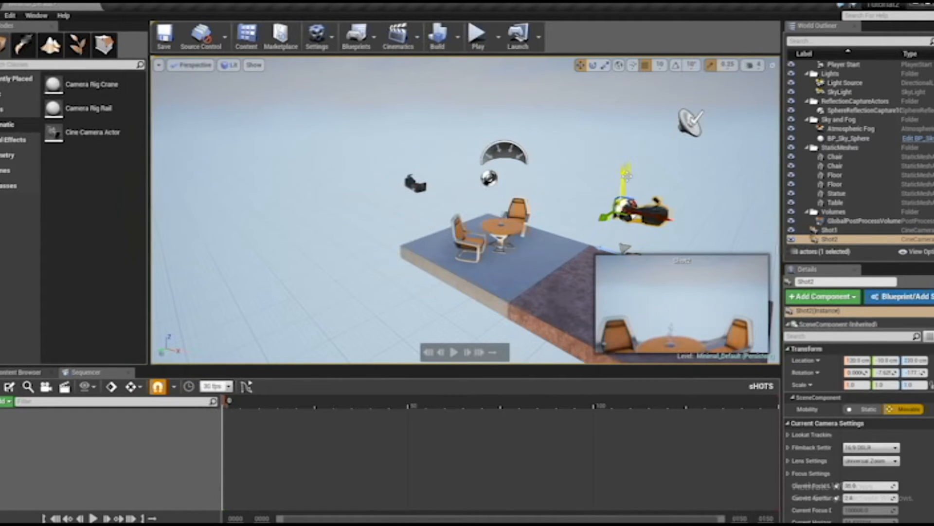
key("e")
left_click_drag(679, 229, 687, 212)
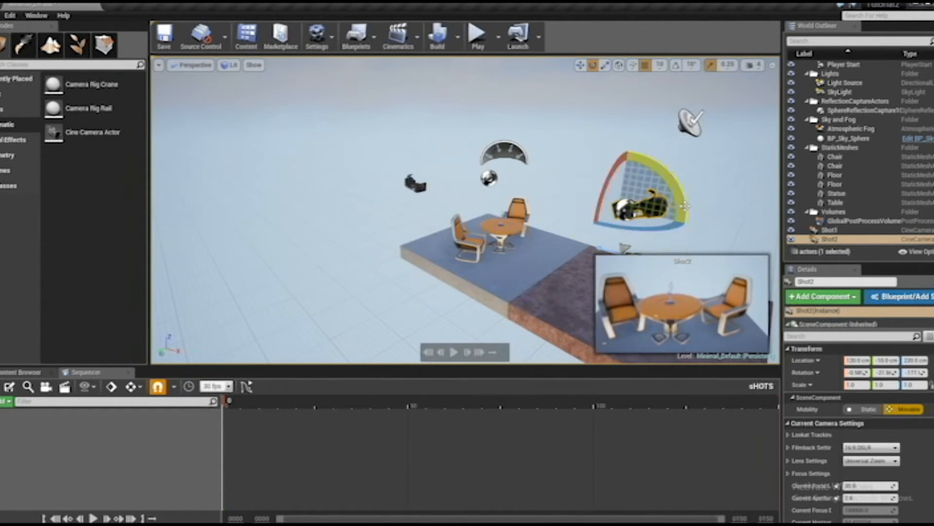
Shift the Shot2 camera along the Y axis to 10 cm to centre the table and chairs in its frame
key("w")
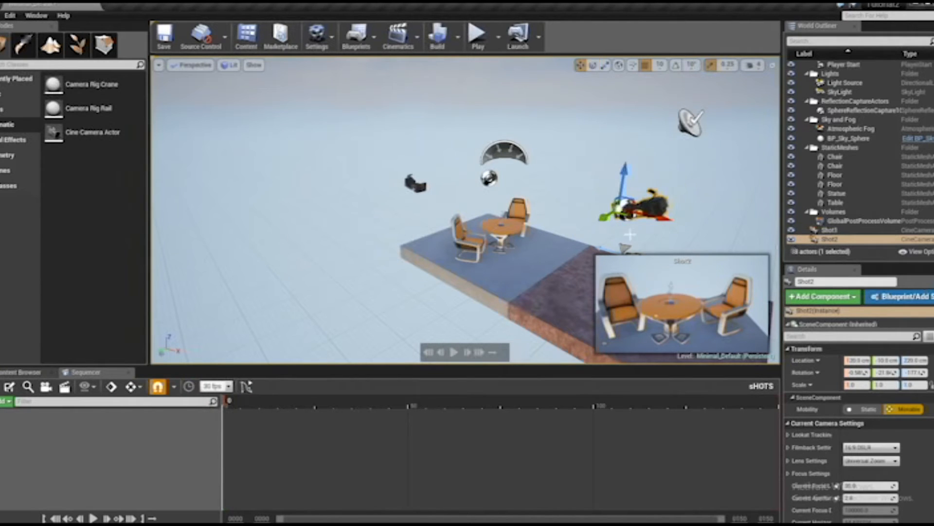
left_click_drag(605, 219, 598, 220)
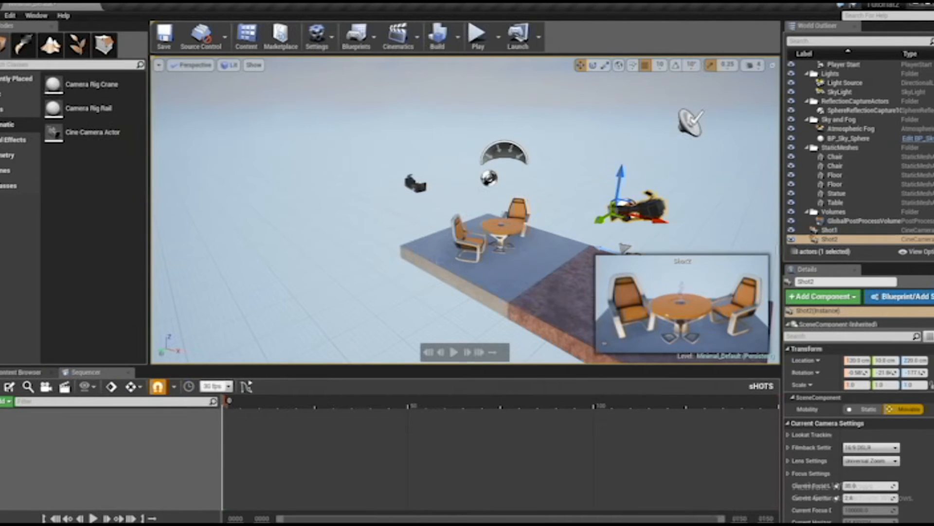
right_click_drag(429, 258, 430, 259)
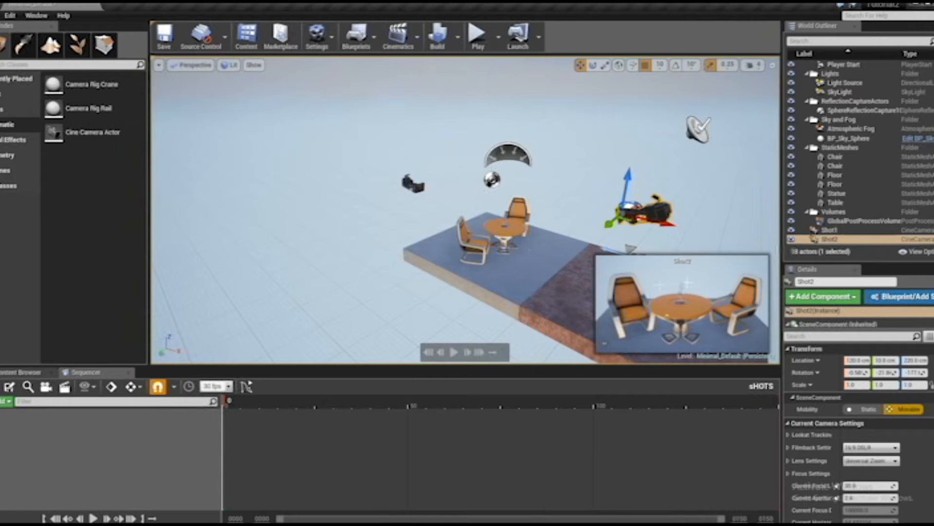
Duplicate the Shot2 camera as Shot3, place it at X -130, Y 340, Z 220 cm, and turn it toward the table
left_click_drag(669, 224, 383, 254, "alt")
key("e")
key("w")
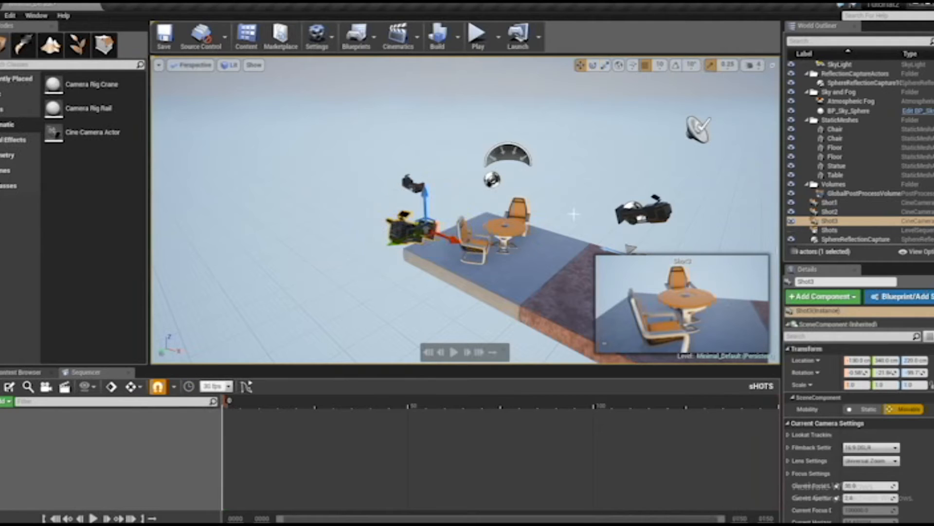
Switch the gizmo to local space and move Shot3 close over the near chair to frame the statue on the table
left_click(618, 65)
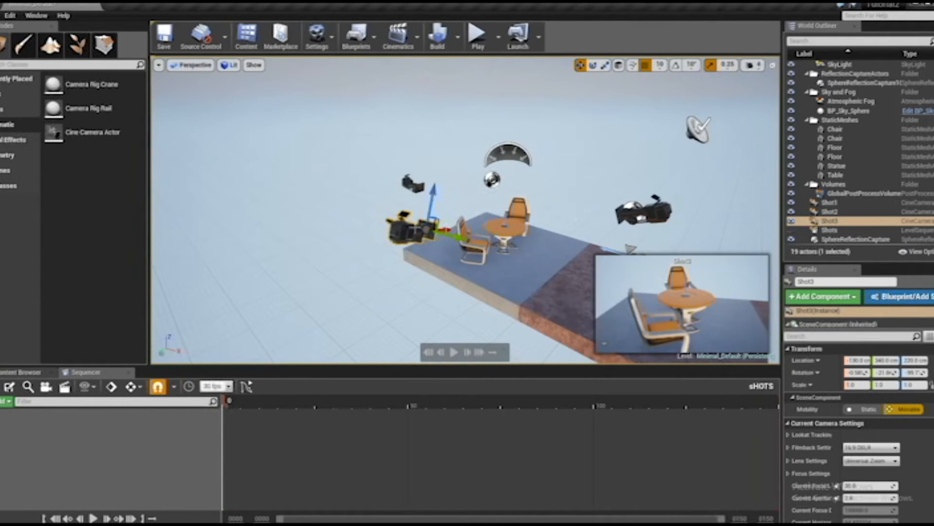
left_click_drag(452, 234, 517, 236)
left_click_drag(497, 189, 498, 172)
right_click_drag(559, 198, 507, 188)
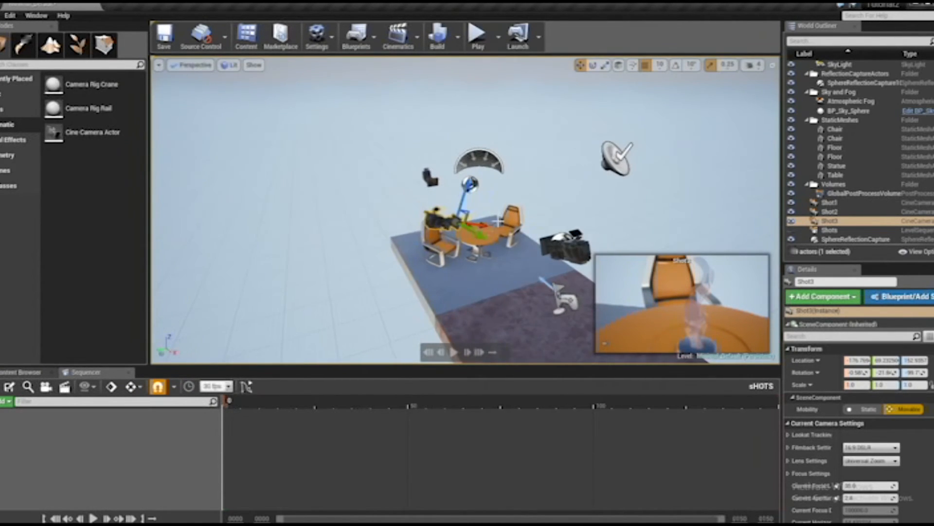
left_click_drag(483, 232, 459, 216)
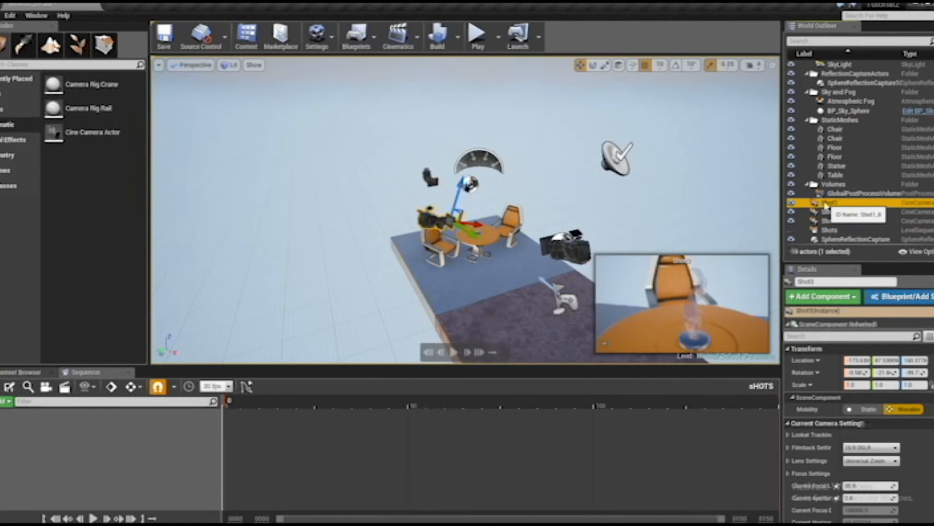
Compare the framing of Shot1, Shot2 and Shot3 by selecting each camera in turn and checking its preview
left_click(829, 202)
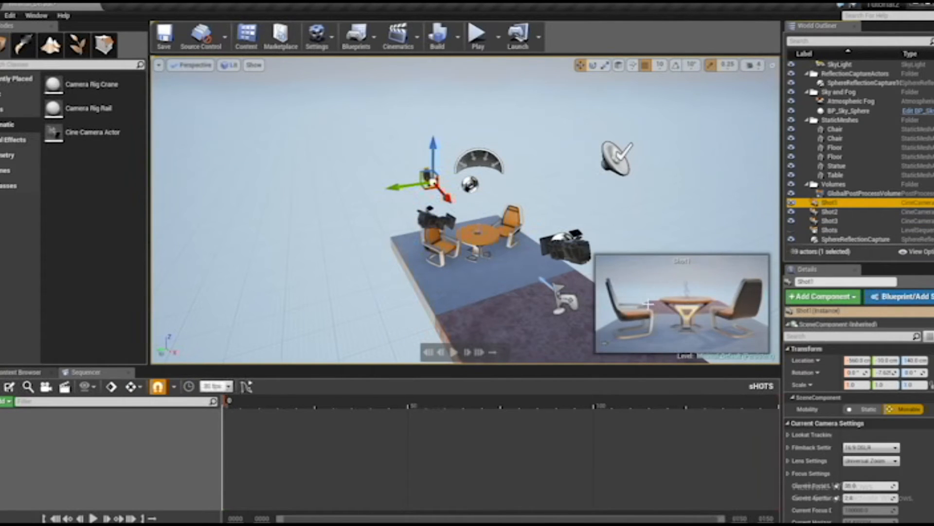
left_click(830, 211)
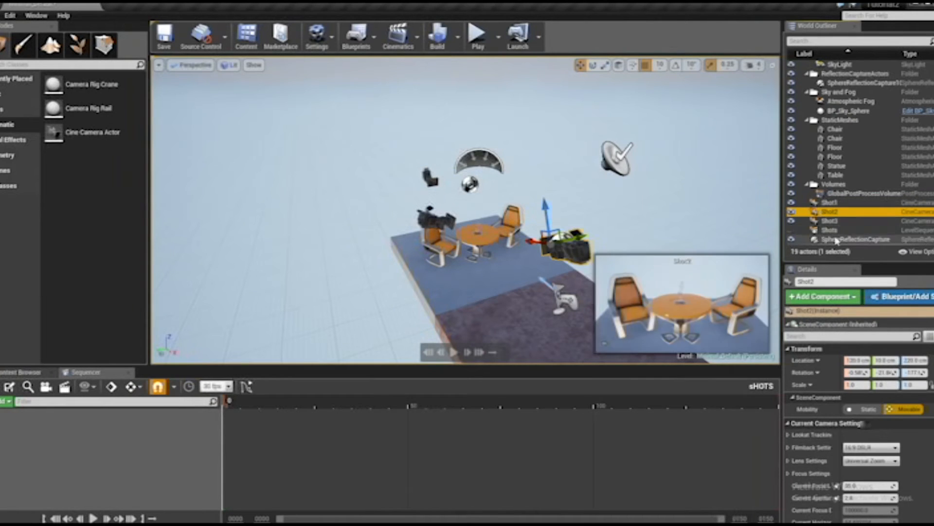
left_click(830, 221)
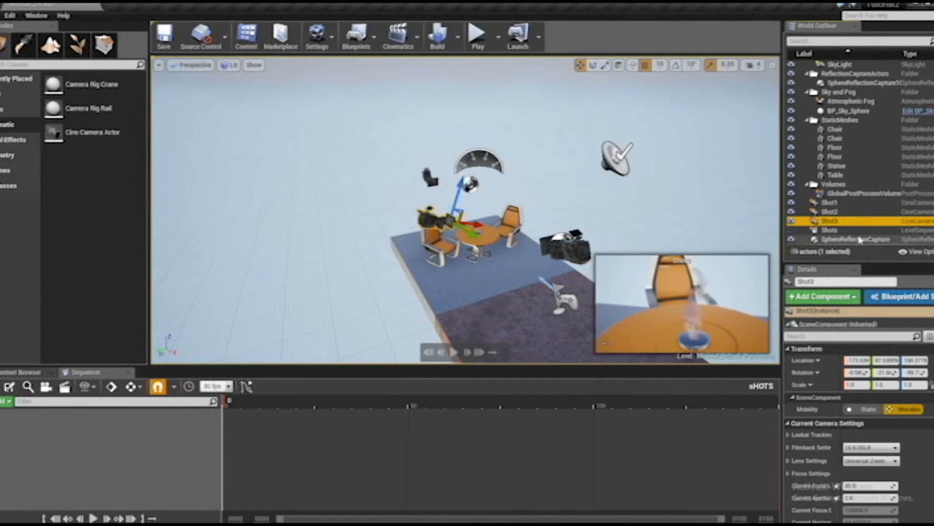
left_click(834, 213)
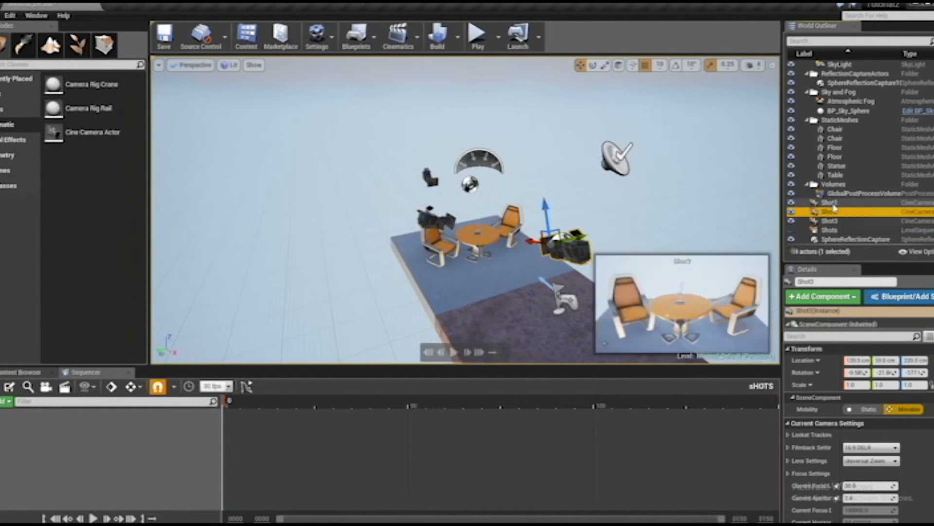
left_click(834, 203)
left_click(834, 213)
left_click(835, 221)
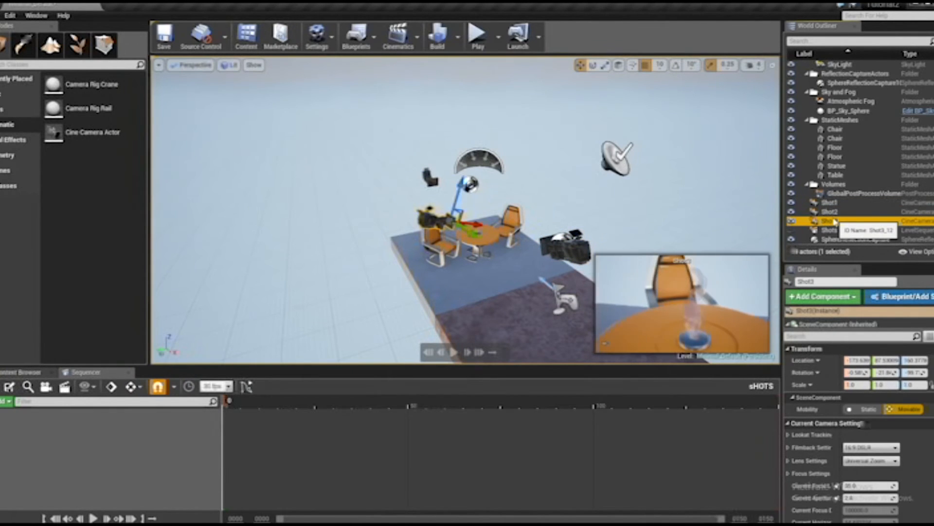
left_click(835, 206)
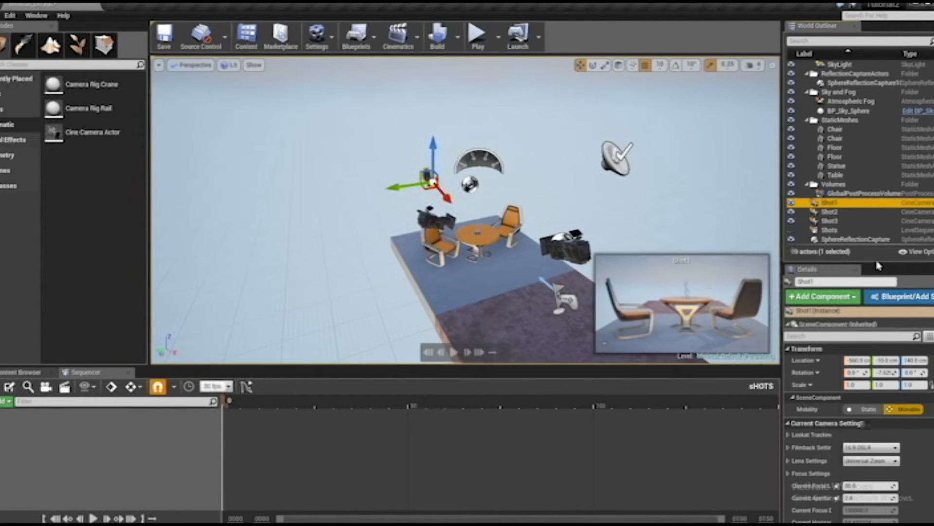
Enlarge the Details and Sequencer areas, select Shot1, Shot2 and Shot3 together, and add the three cameras to the sequence
left_click_drag(879, 265, 878, 248)
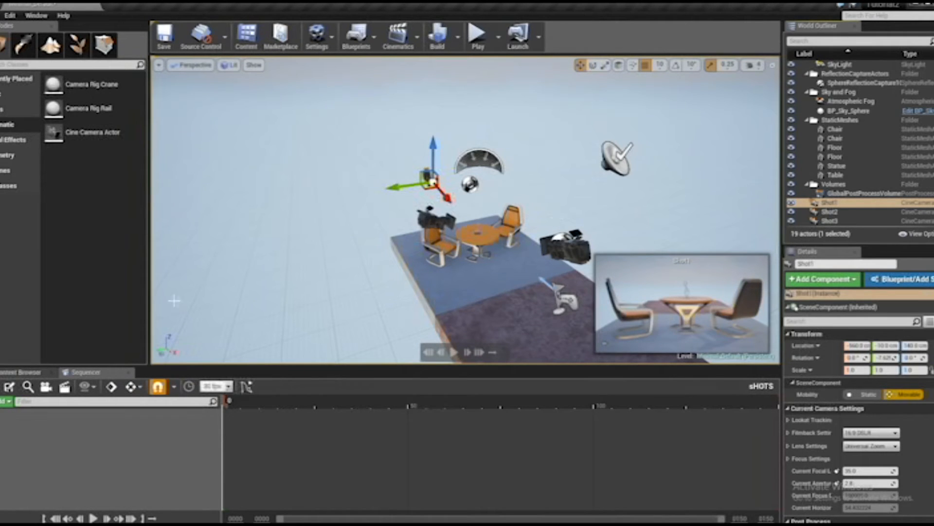
left_click_drag(224, 365, 224, 307)
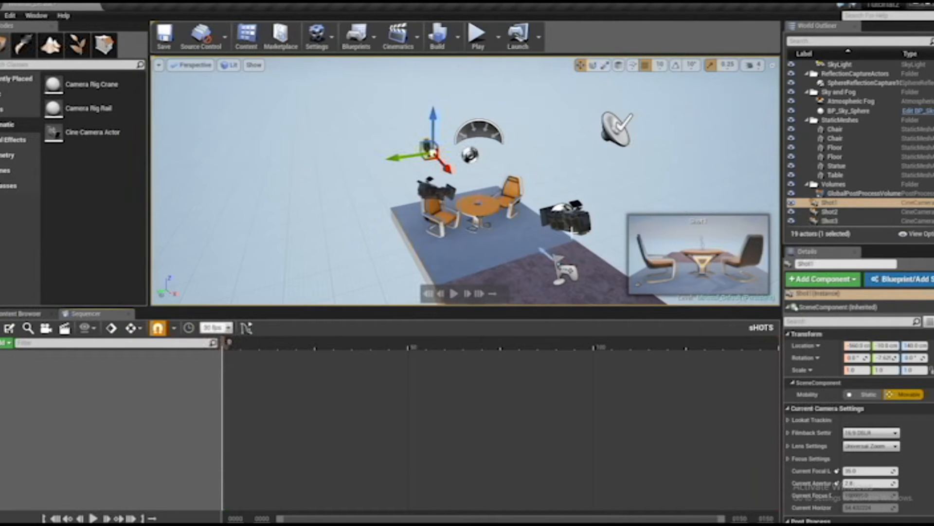
left_click(579, 229, "ctrl")
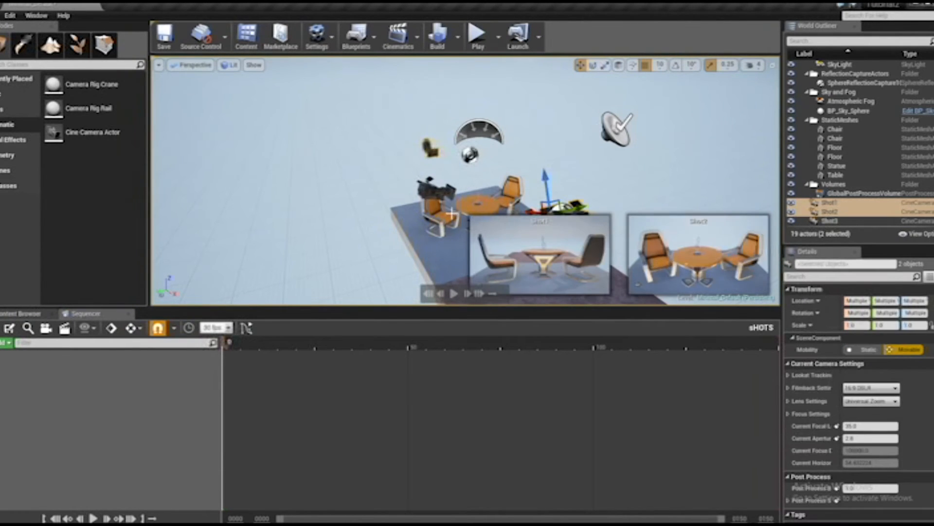
left_click(431, 202, "ctrl")
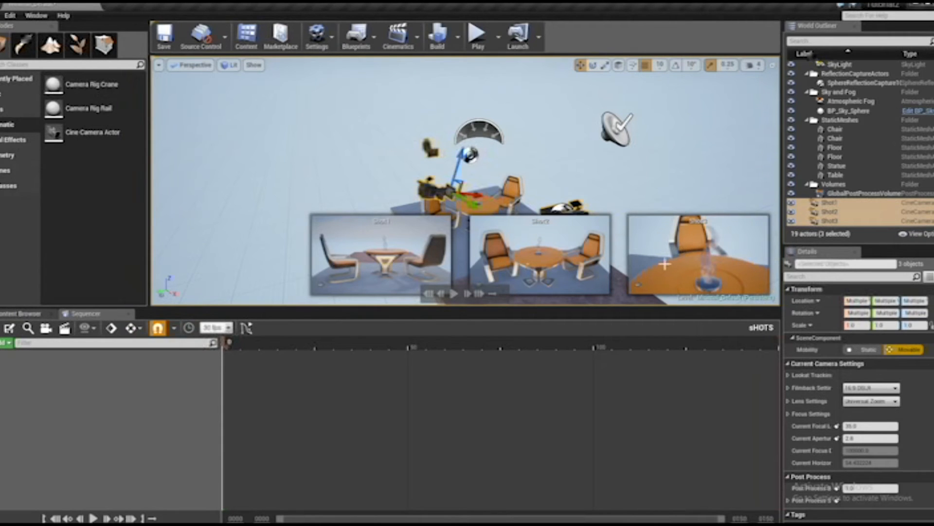
left_click(4, 343)
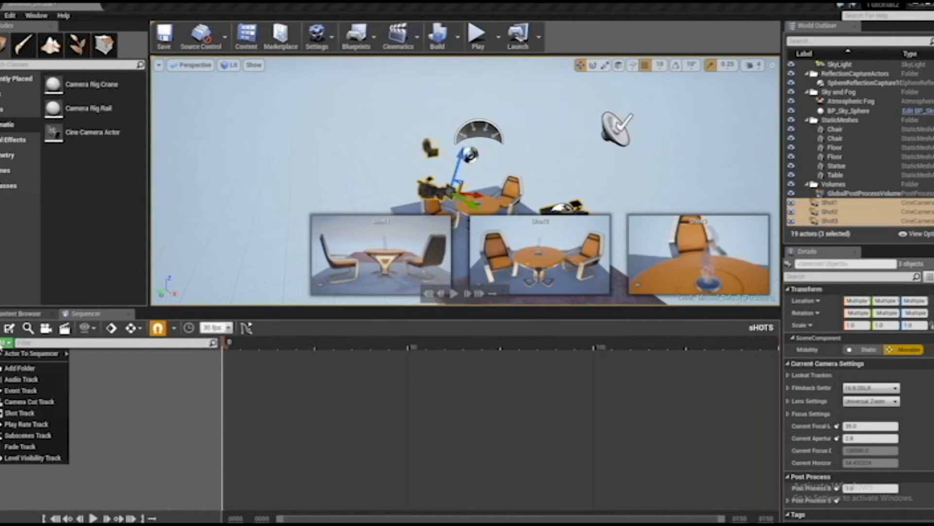
mouse_move(10, 353)
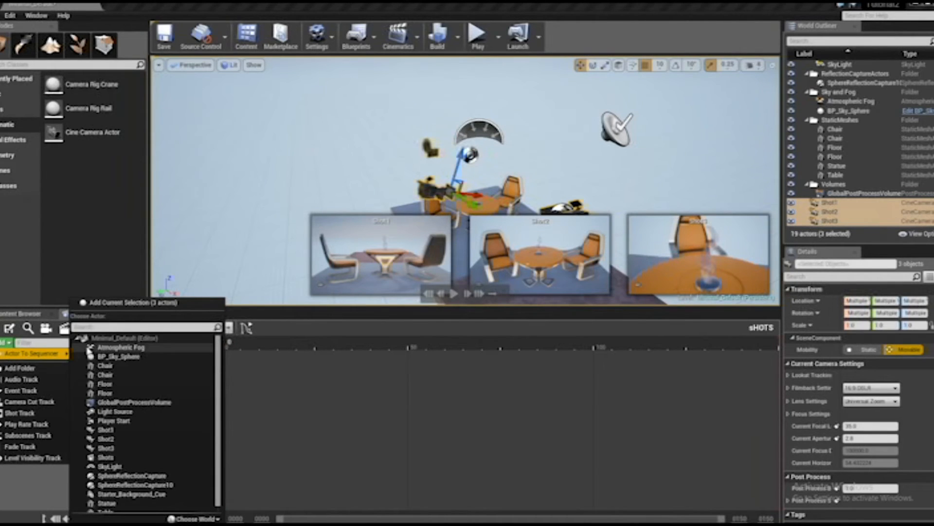
left_click(141, 303)
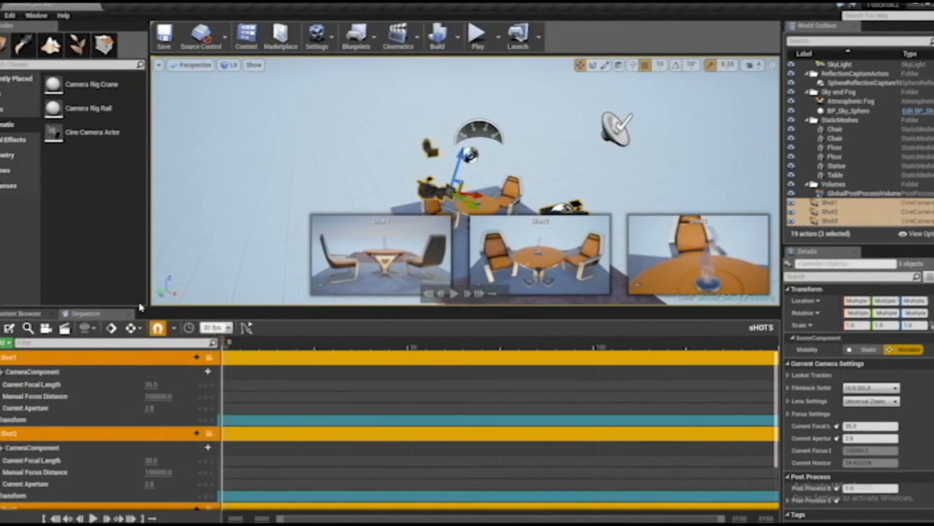
Add a Camera Cut Track to the sequence and assign Shot1 as its camera
left_click_drag(302, 313, 303, 224)
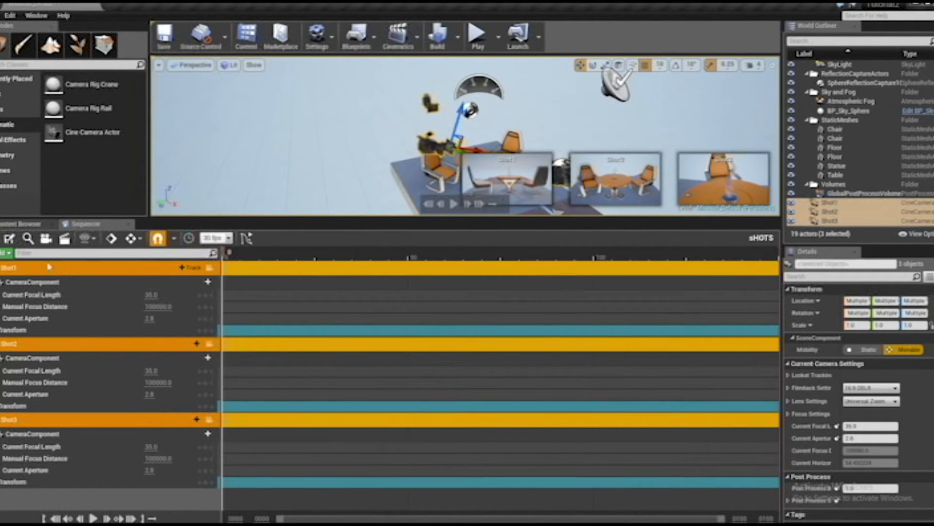
left_click(8, 254)
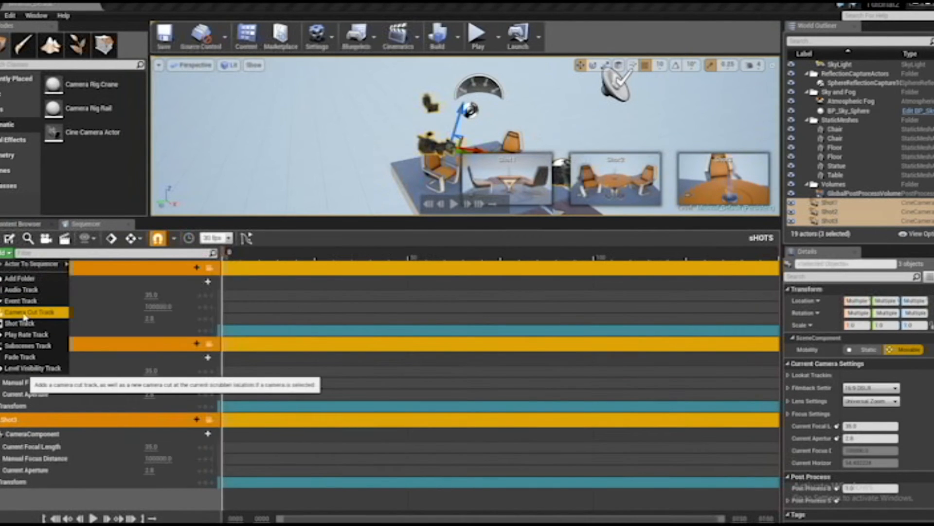
left_click(24, 314)
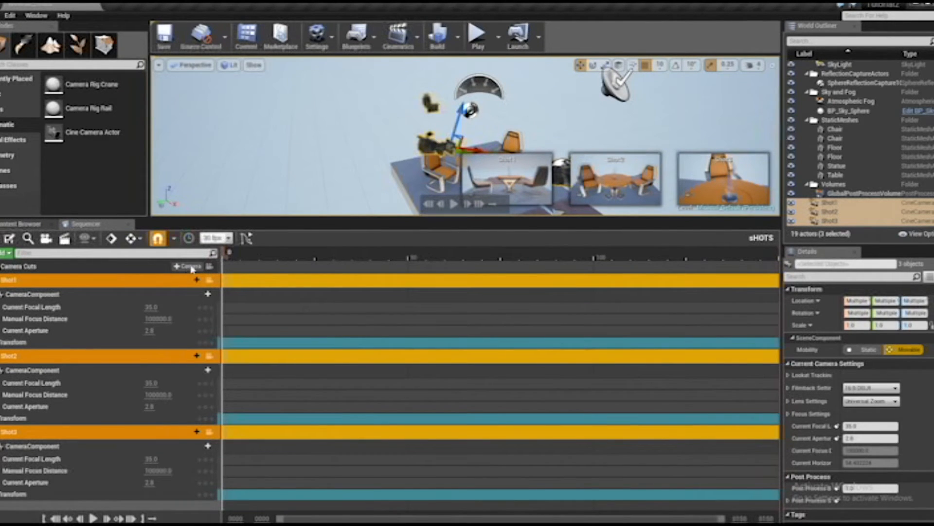
left_click(186, 267)
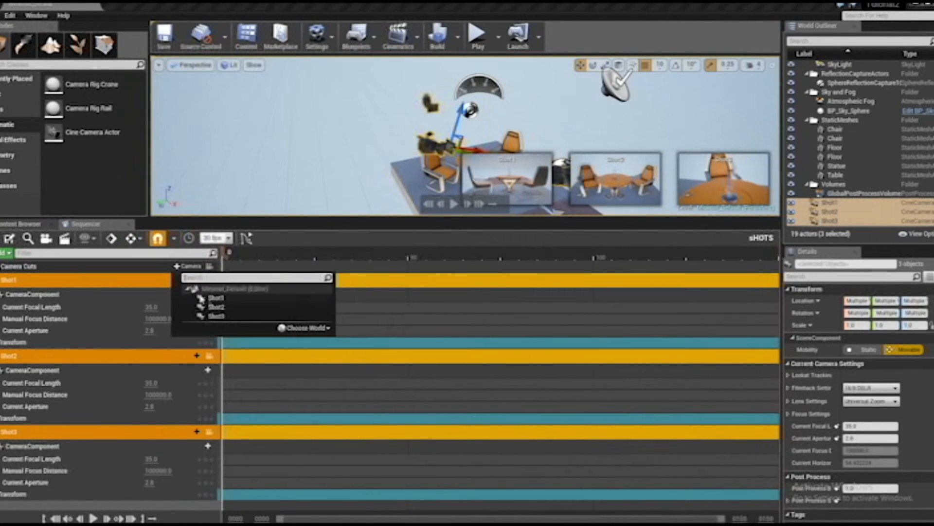
left_click(216, 298)
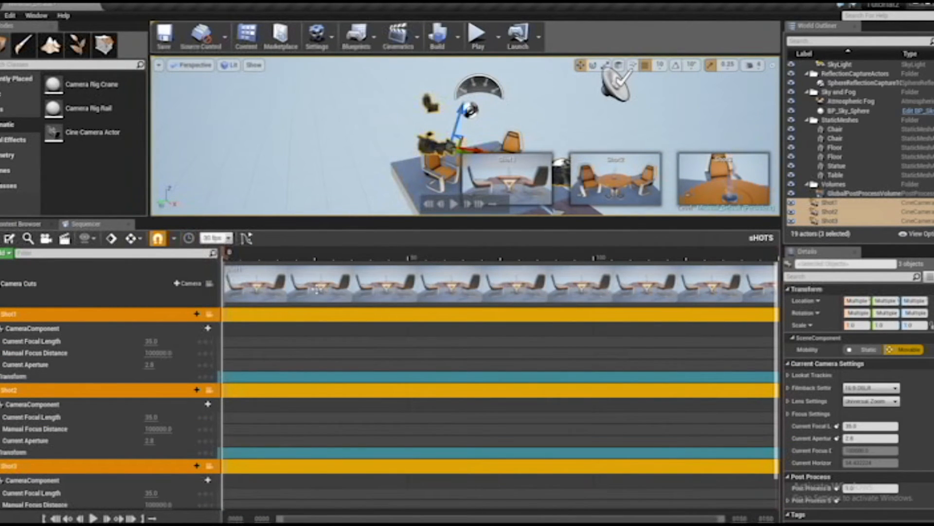
left_click_drag(534, 292, 592, 291)
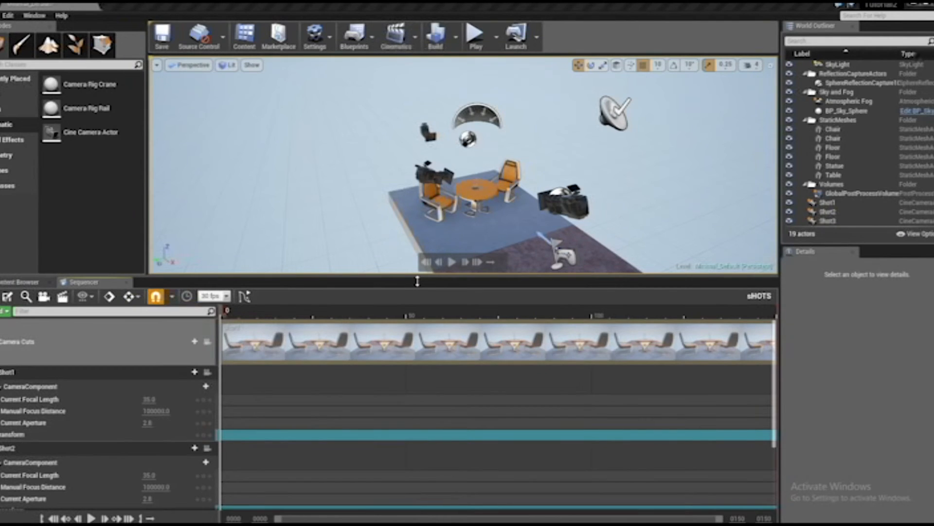
Select the Shot1, Shot2 and Shot3 cameras in the viewport to check which sequence track corresponds to each
left_click_drag(417, 281, 416, 251)
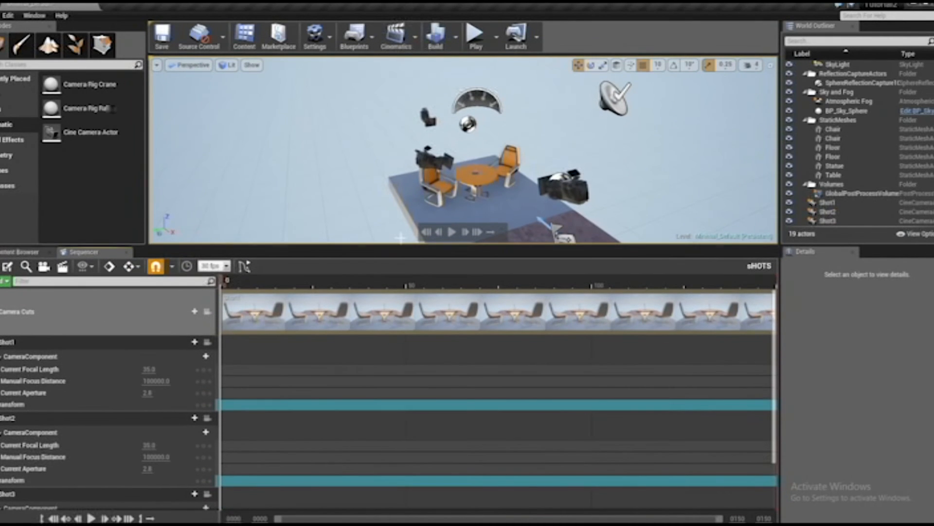
left_click(445, 164)
left_click(432, 123)
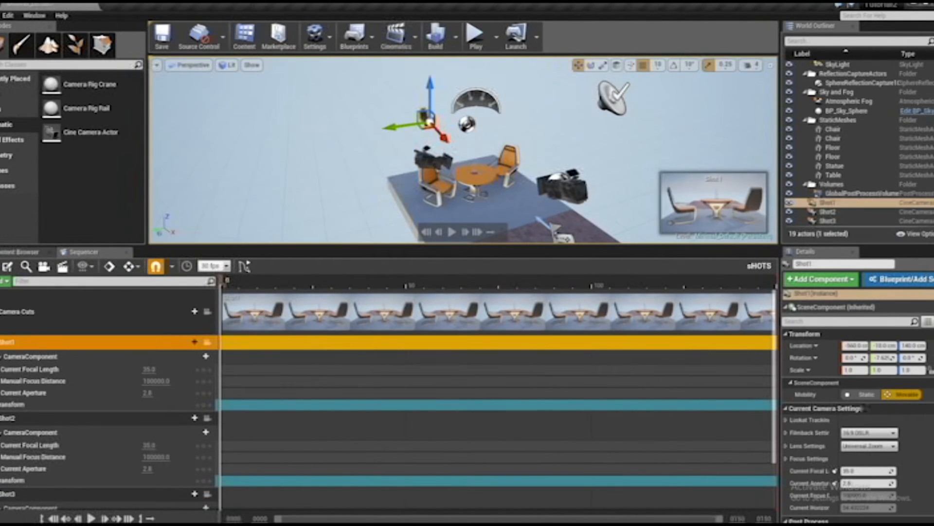
left_click(563, 187)
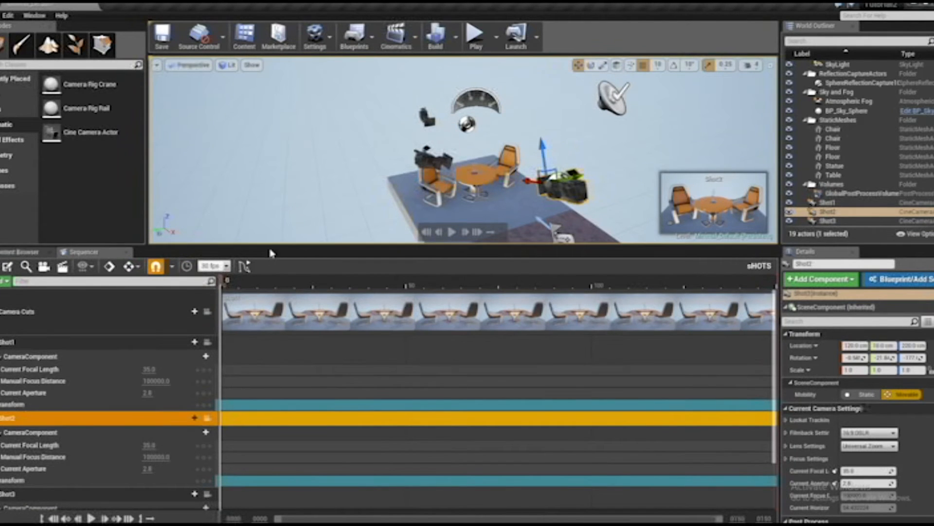
left_click_drag(271, 249, 271, 217)
left_click(439, 145)
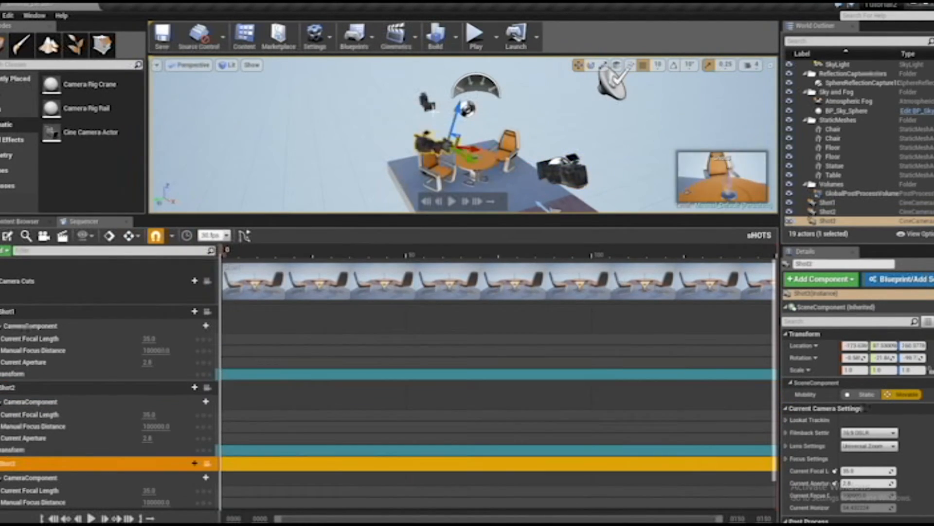
left_click(430, 107)
Select the Shot1, Shot2 and Shot3 tracks in the sequence to check each matching camera and its preview in the viewport
left_click(78, 387)
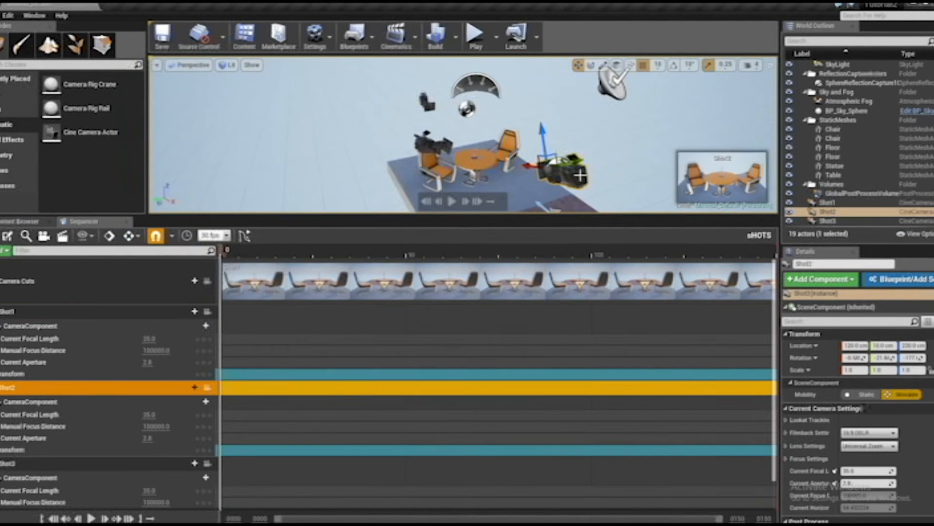
left_click(80, 463)
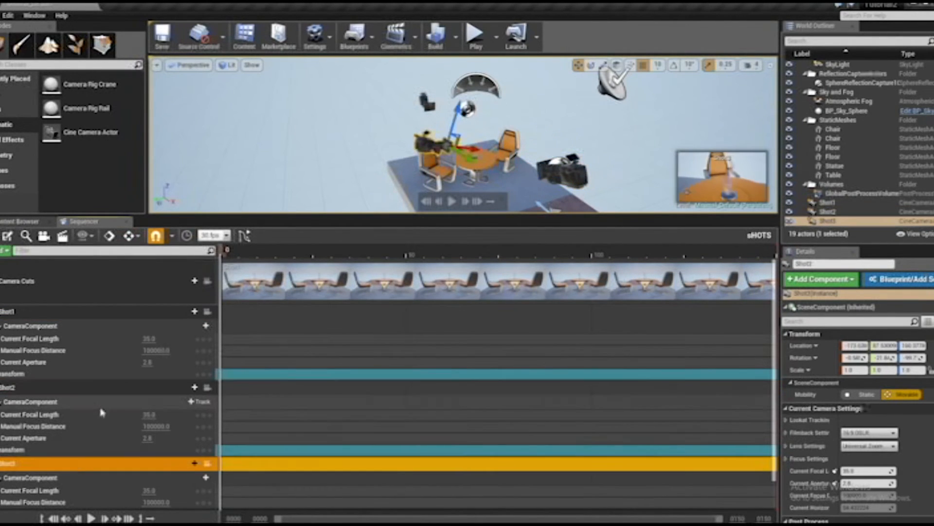
left_click(103, 385)
left_click(113, 311)
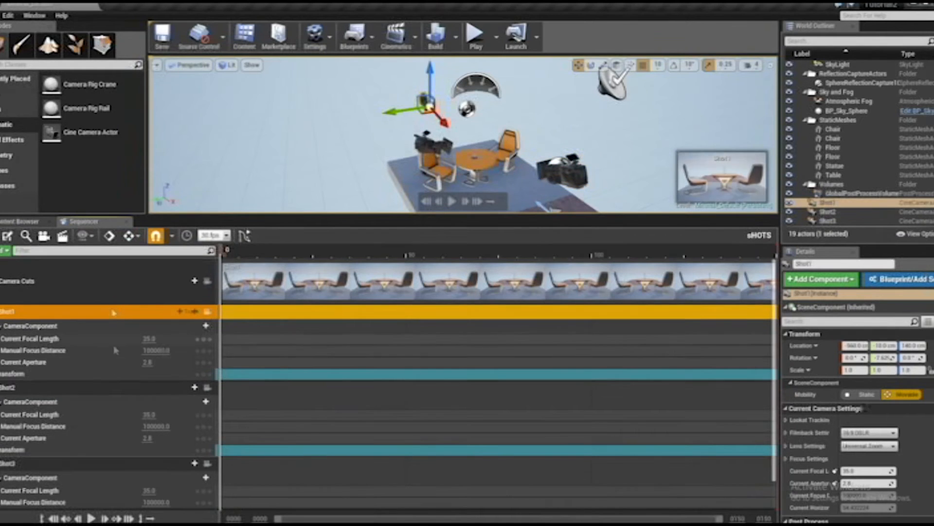
left_click(114, 388)
left_click(113, 464)
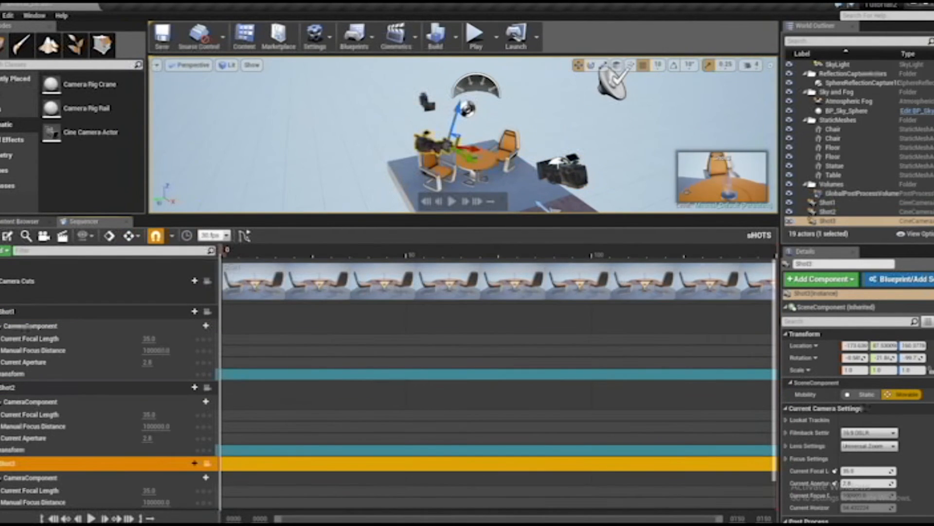
left_click(113, 388)
left_click(113, 463)
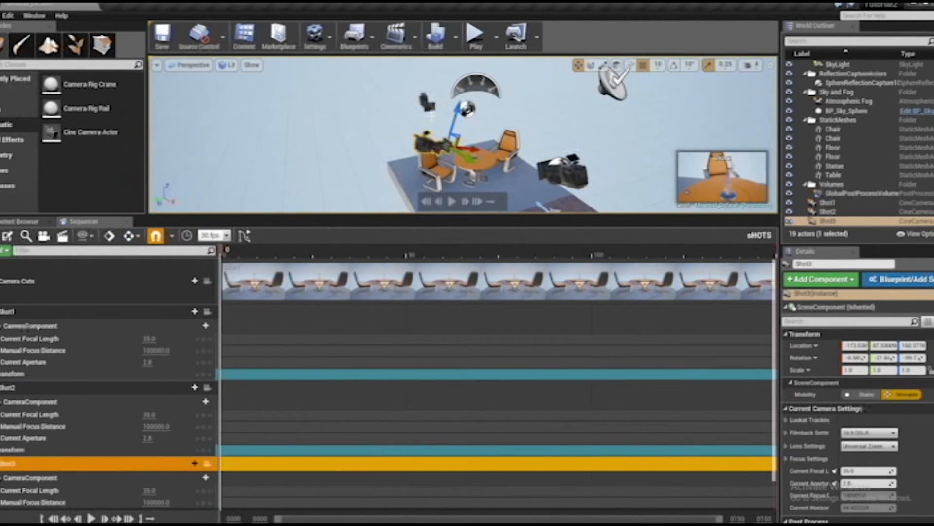
Collapse the Shot1, Shot2 and Shot3 tracks in the sequence and shrink the Sequencer area to give the viewport more room
left_click(30, 311)
left_click(30, 387)
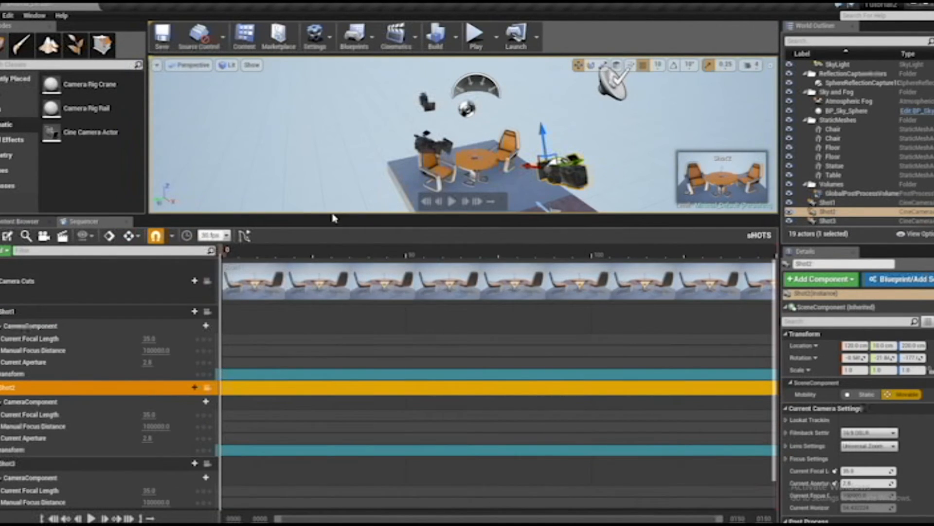
left_click_drag(334, 217, 334, 165)
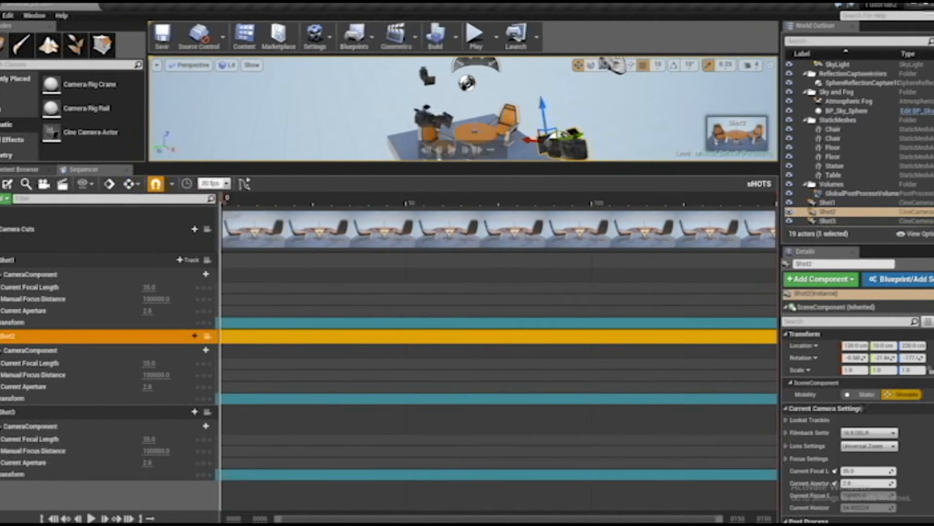
left_click(0, 259)
left_click(0, 275)
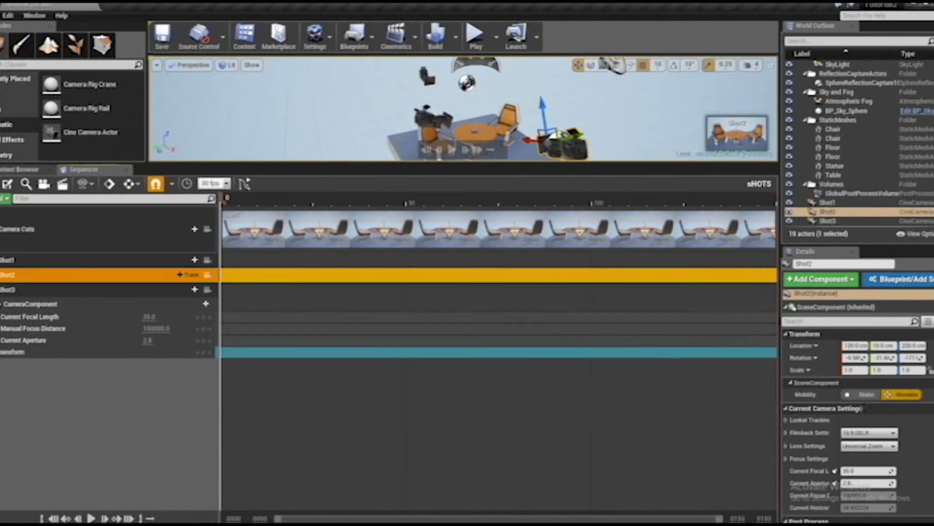
left_click(1, 304)
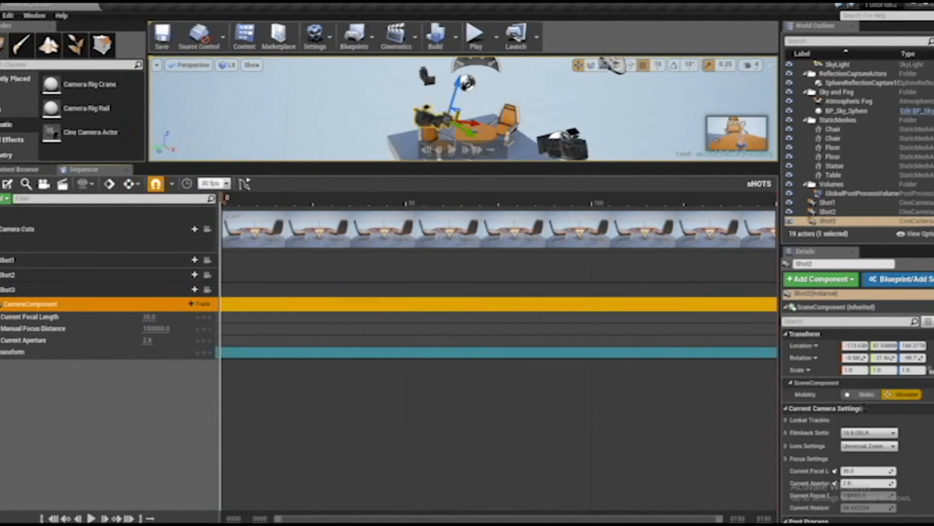
left_click(1, 289)
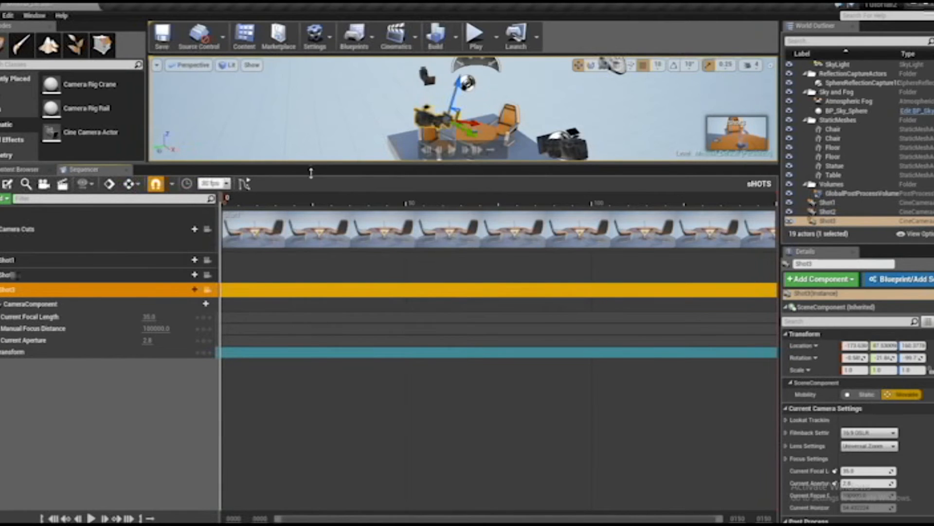
left_click_drag(311, 173, 317, 315)
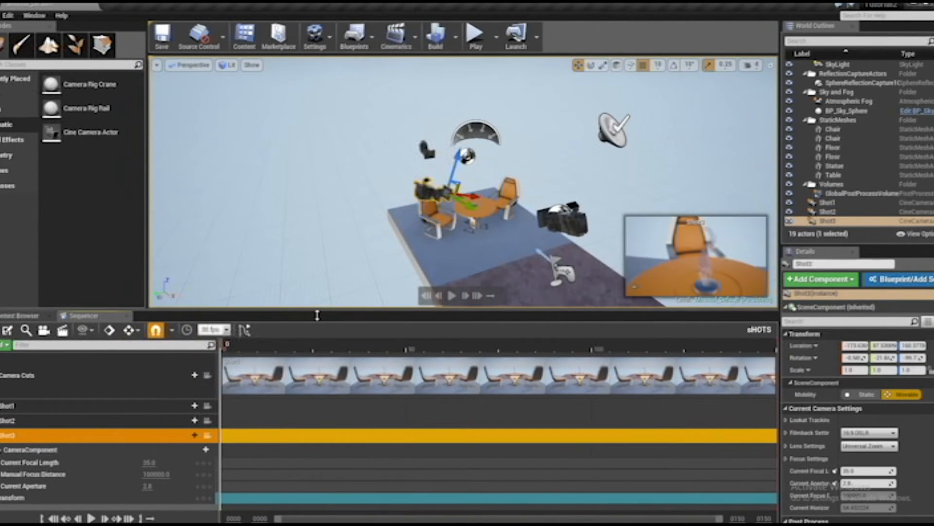
left_click(1, 435)
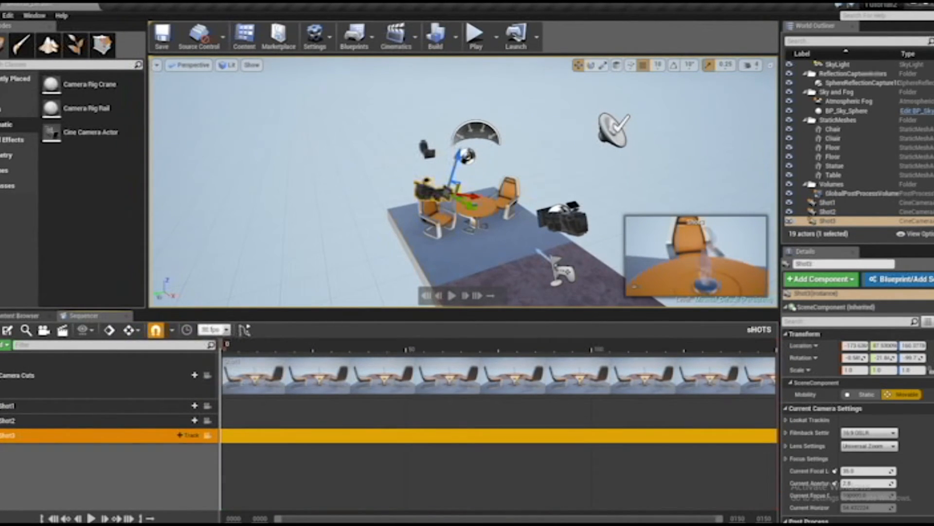
left_click_drag(292, 315, 305, 375)
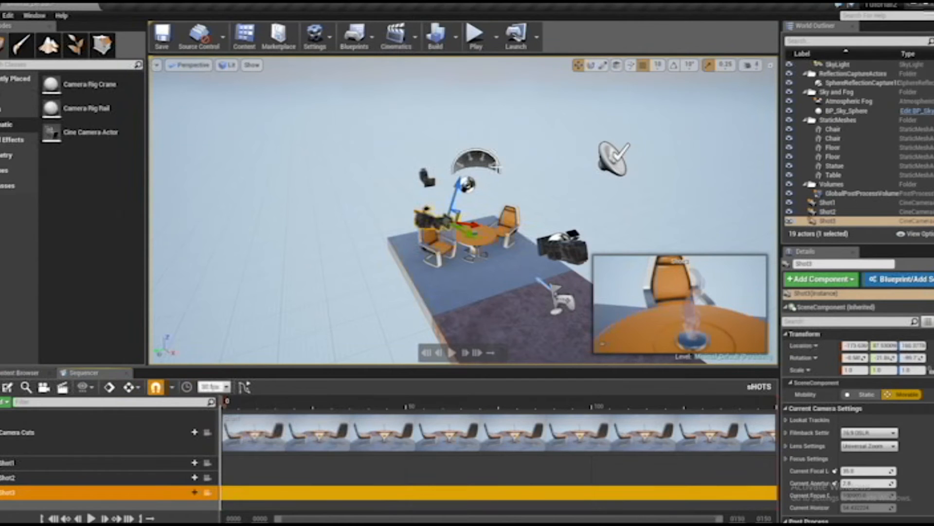
left_click_drag(345, 367, 348, 356)
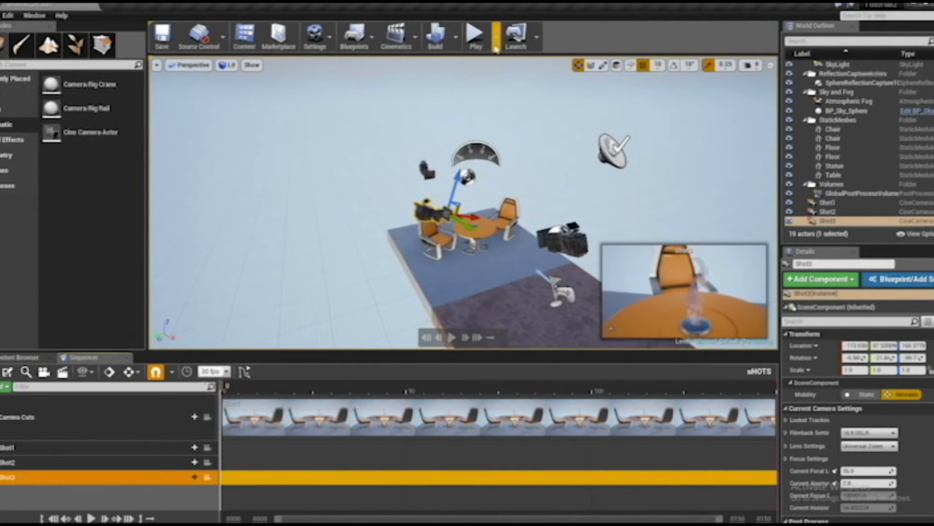
Open Viewport 2, try it as a floating window, and dock it beside the main viewport at about equal width
left_click(35, 16)
mouse_move(49, 46)
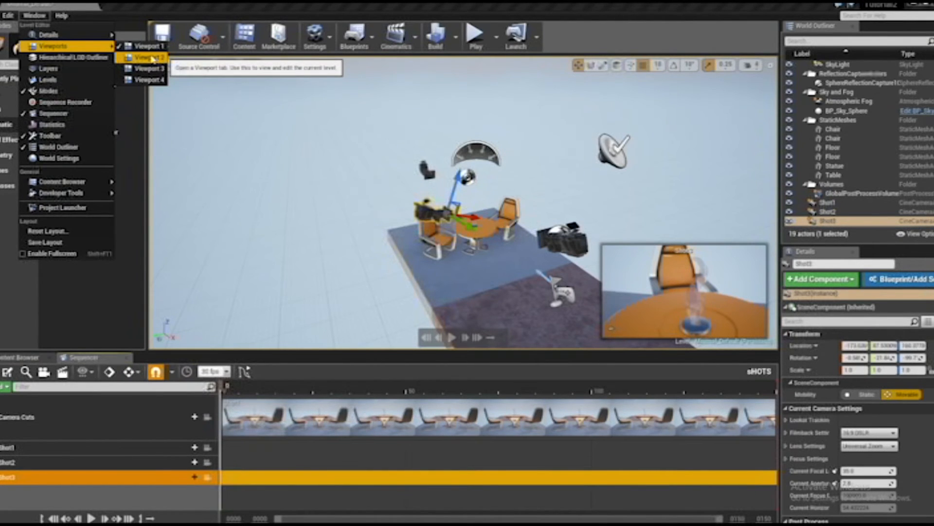
left_click(153, 59)
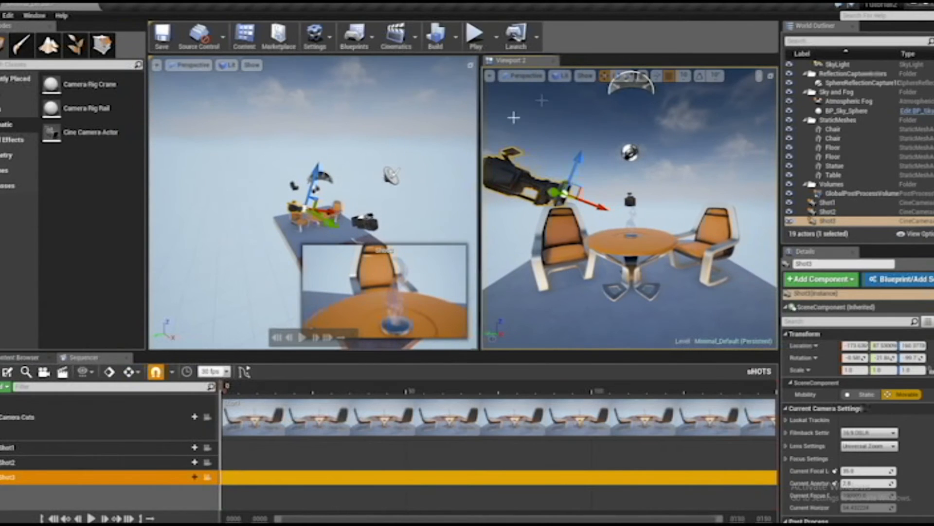
left_click_drag(491, 60, 362, 143)
left_click_drag(456, 144, 384, 101)
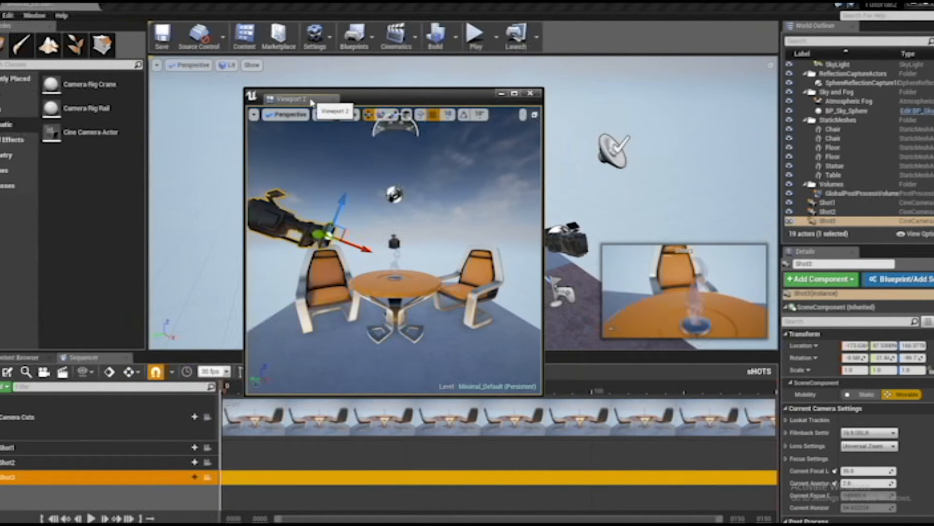
left_click_drag(311, 103, 657, 131)
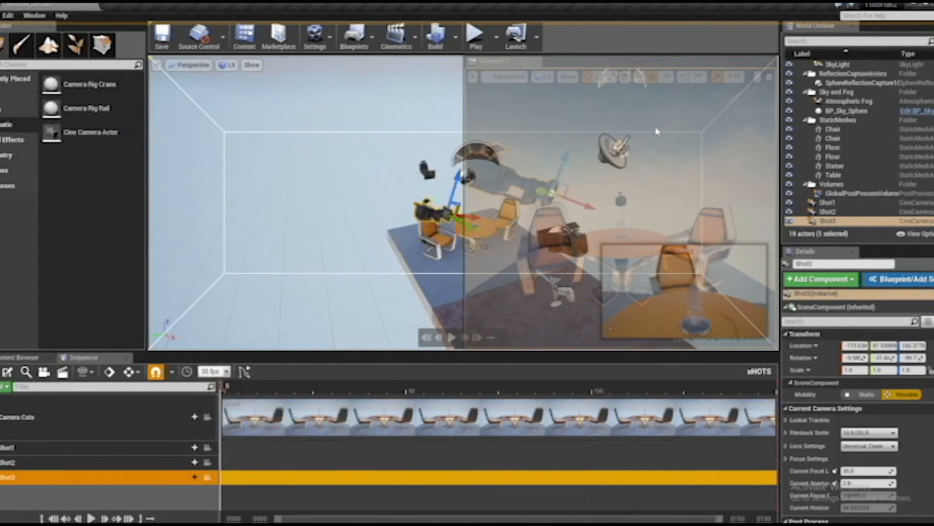
left_click_drag(657, 131, 656, 132)
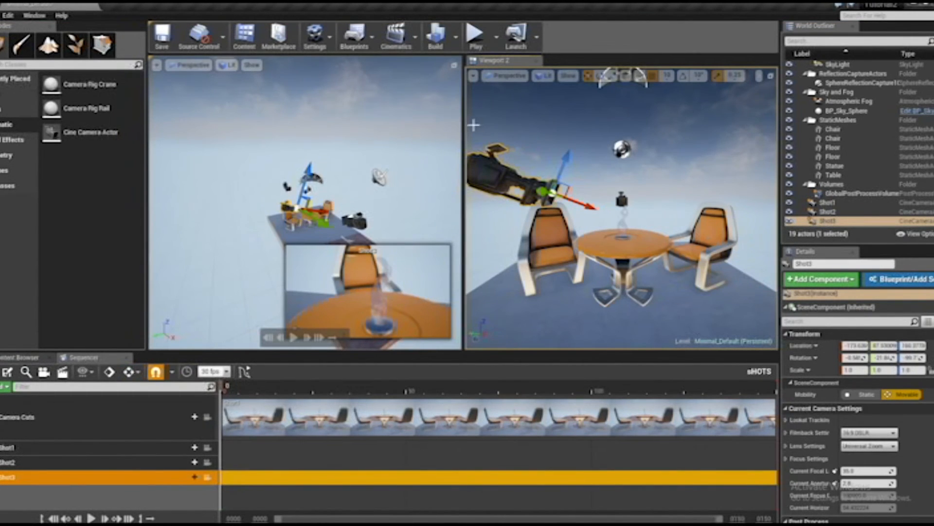
left_click_drag(480, 117, 477, 118)
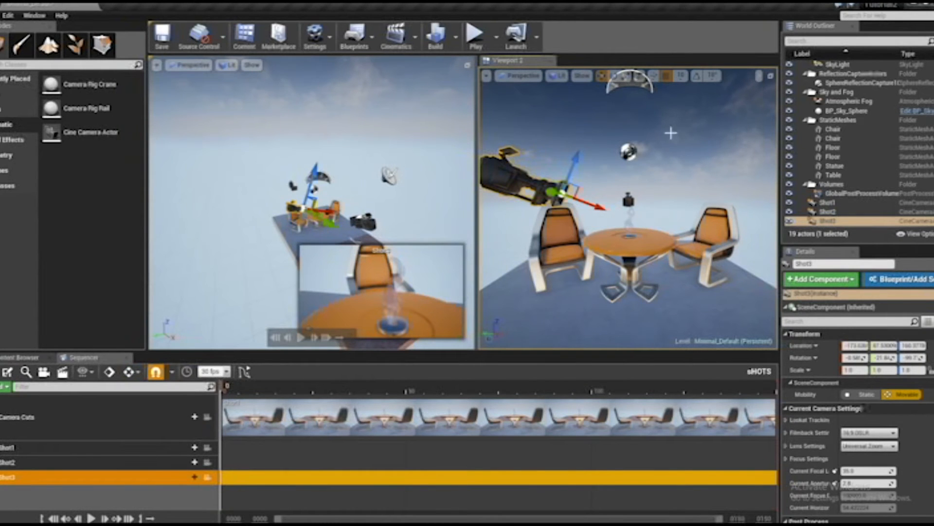
Frame the selected Shot3 camera in the viewports and make Viewport 2 look through and pilot Shot3
mouse_move(228, 178)
left_mouse_down("alt")
mouse_move(233, 209)
mouse_move(228, 179)
left_mouse_up("alt")
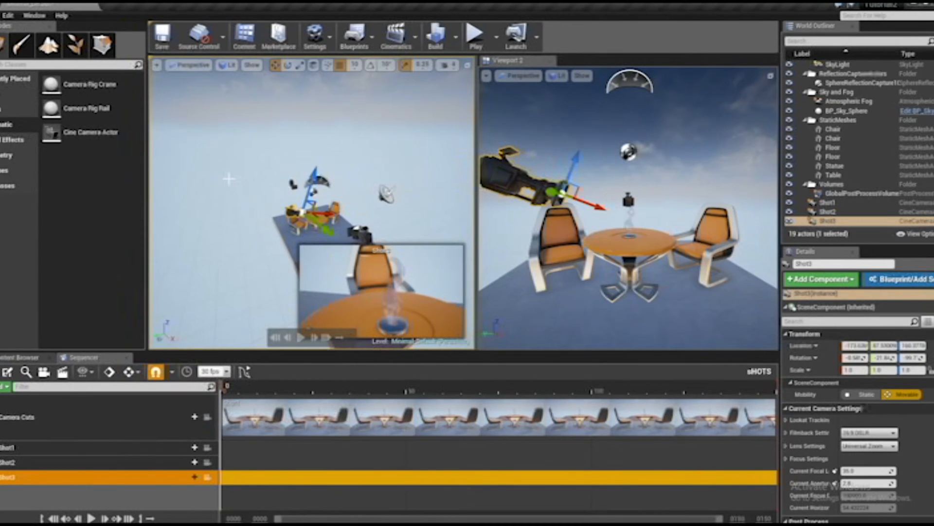
key("f")
left_click_drag(368, 196, 306, 208, "alt")
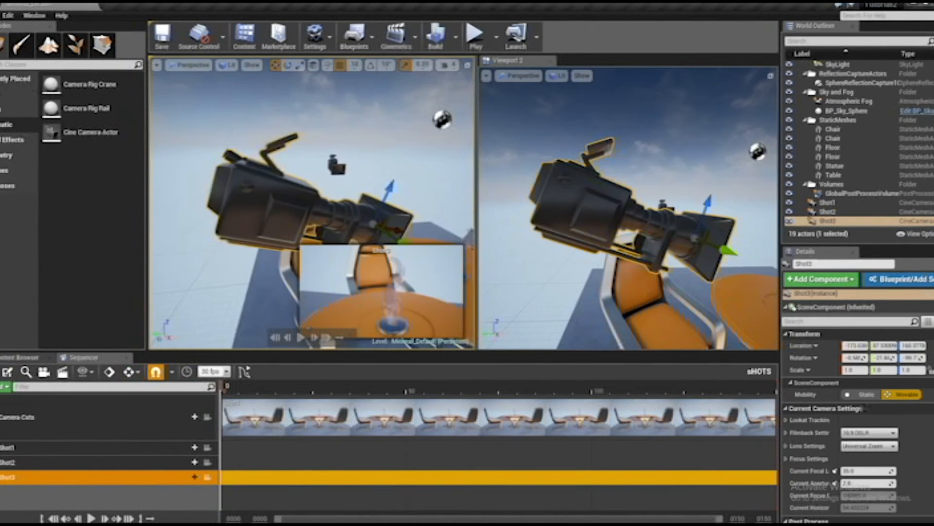
left_click(518, 76)
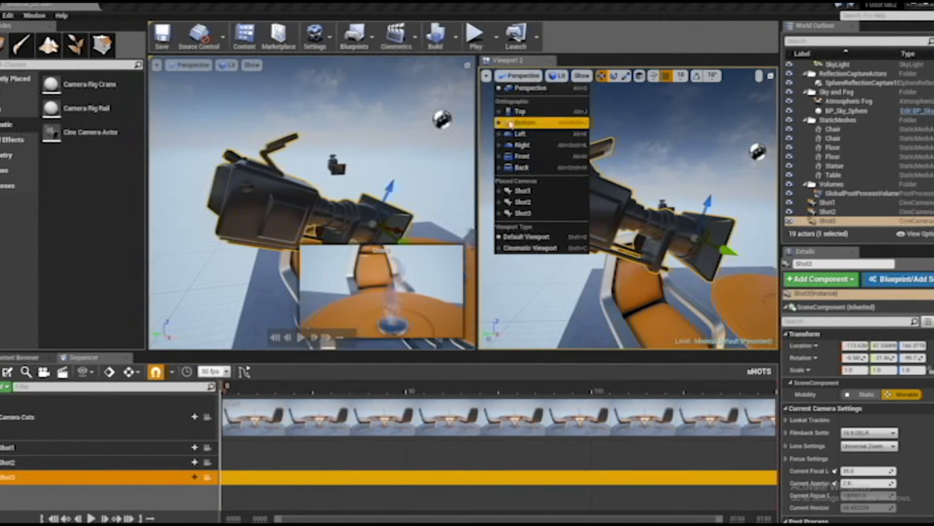
left_click(525, 215)
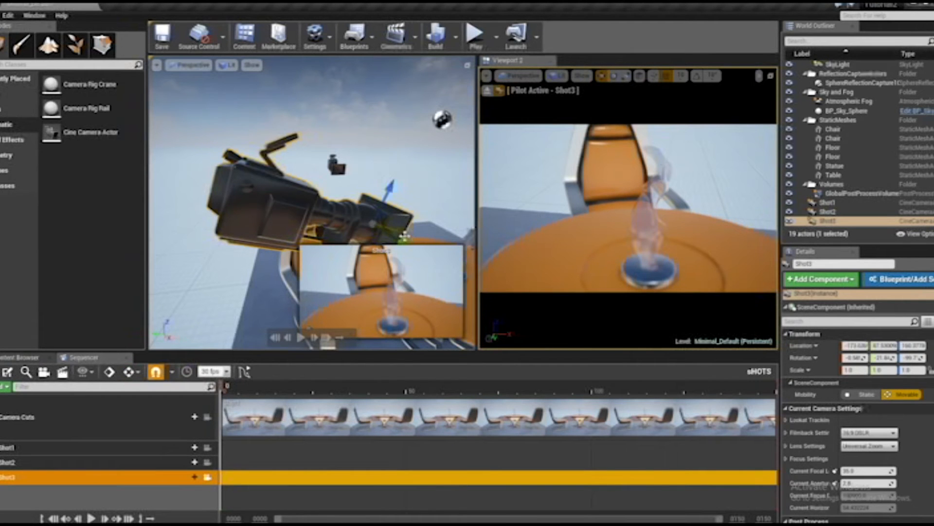
Move the Shot3 camera slightly back from the table in the main viewport while watching its piloted view
left_click_drag(400, 233, 385, 228)
mouse_move(378, 183)
left_mouse_down()
mouse_move(371, 194)
mouse_move(374, 178)
left_mouse_up()
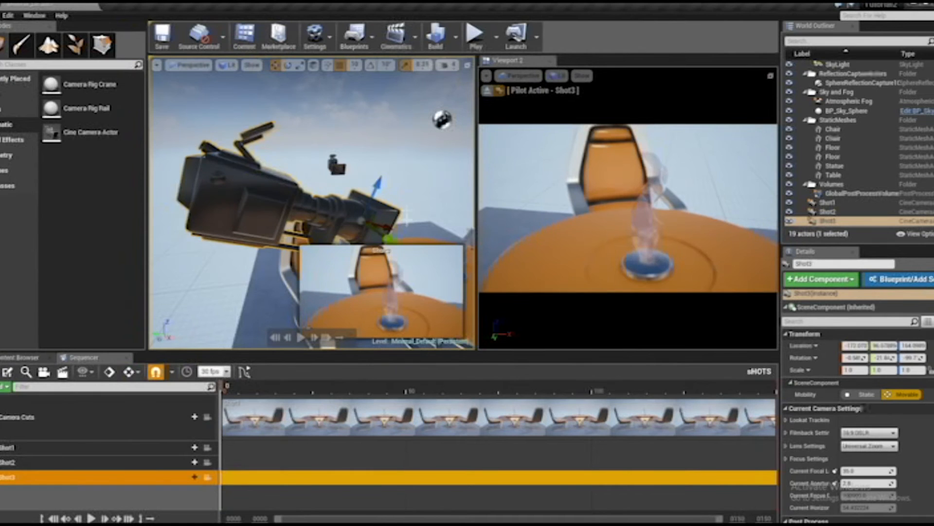
mouse_move(387, 229)
left_mouse_down()
mouse_move(358, 222)
mouse_move(375, 225)
left_mouse_up()
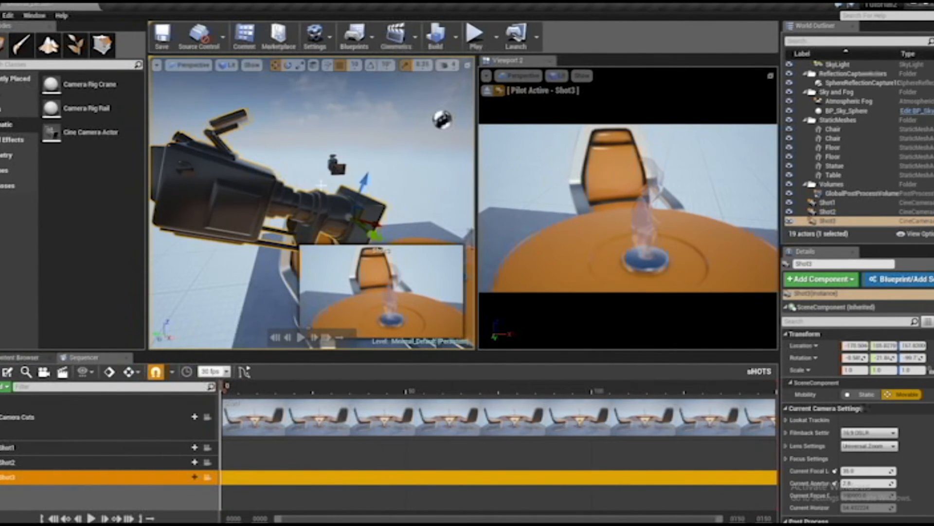
scroll(349, 187, "down", 7)
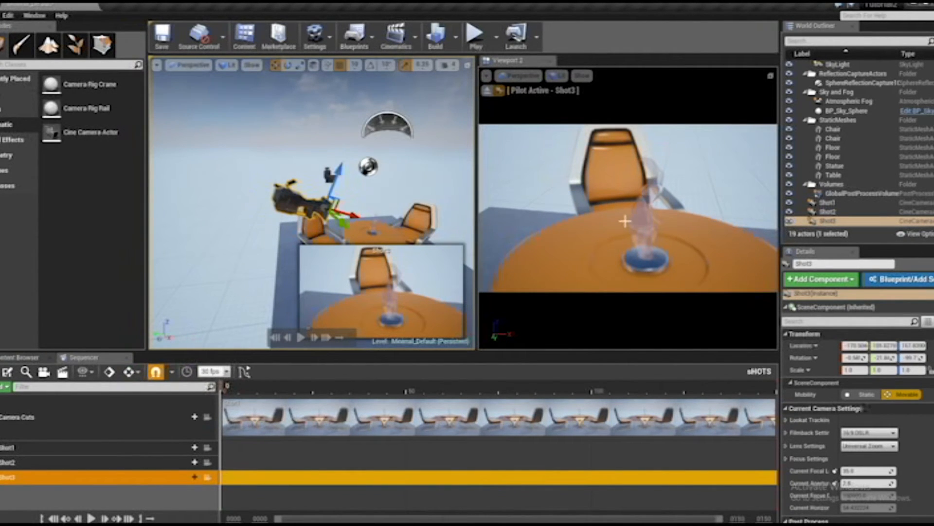
Try reframing Shot3 by navigating in its piloted view, moving closer to and farther from the table
mouse_move(624, 225)
right_mouse_down()
mouse_move(618, 234)
mouse_move(627, 248)
mouse_move(626, 226)
right_mouse_up()
mouse_move(626, 226)
left_mouse_down()
mouse_move(629, 243)
mouse_move(706, 260)
mouse_move(633, 243)
mouse_move(631, 224)
left_mouse_up()
mouse_move(630, 224)
right_mouse_down()
mouse_move(634, 238)
mouse_move(625, 229)
right_mouse_up()
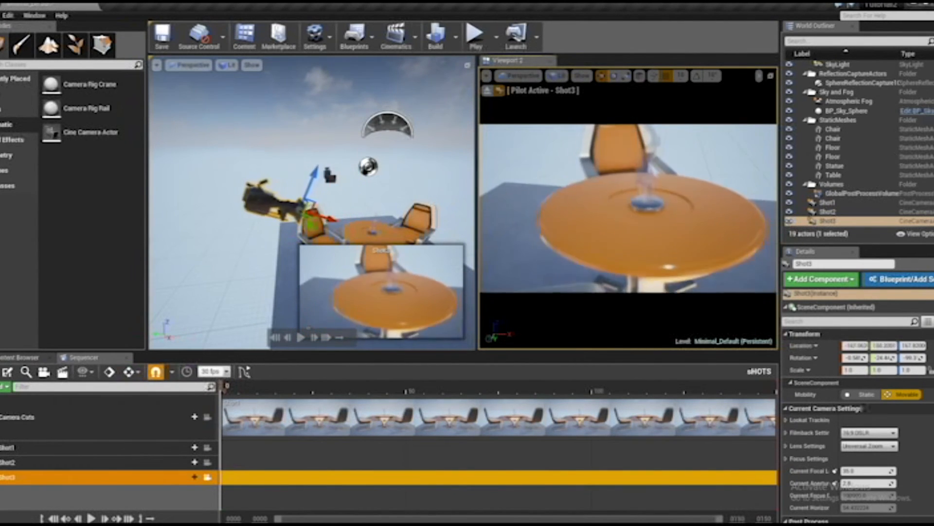
mouse_move(625, 229)
left_mouse_down()
mouse_move(628, 199)
mouse_move(630, 228)
left_mouse_up()
mouse_move(631, 228)
right_mouse_down()
mouse_move(633, 263)
mouse_move(632, 225)
mouse_move(584, 242)
mouse_move(627, 234)
right_mouse_up()
scroll(627, 209, "up", 3)
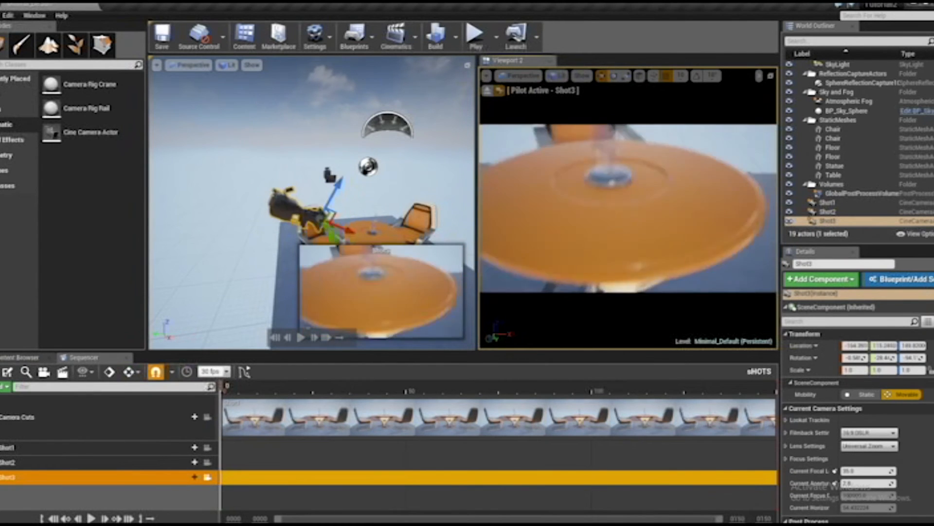
mouse_move(628, 209)
middle_mouse_down()
mouse_move(626, 231)
mouse_move(617, 227)
mouse_move(623, 210)
mouse_move(611, 227)
mouse_move(622, 204)
mouse_move(621, 225)
mouse_move(622, 197)
middle_mouse_up()
mouse_move(622, 197)
left_mouse_down()
mouse_move(621, 170)
mouse_move(613, 233)
mouse_move(610, 180)
mouse_move(607, 204)
left_mouse_up()
scroll(678, 262, "up", 5)
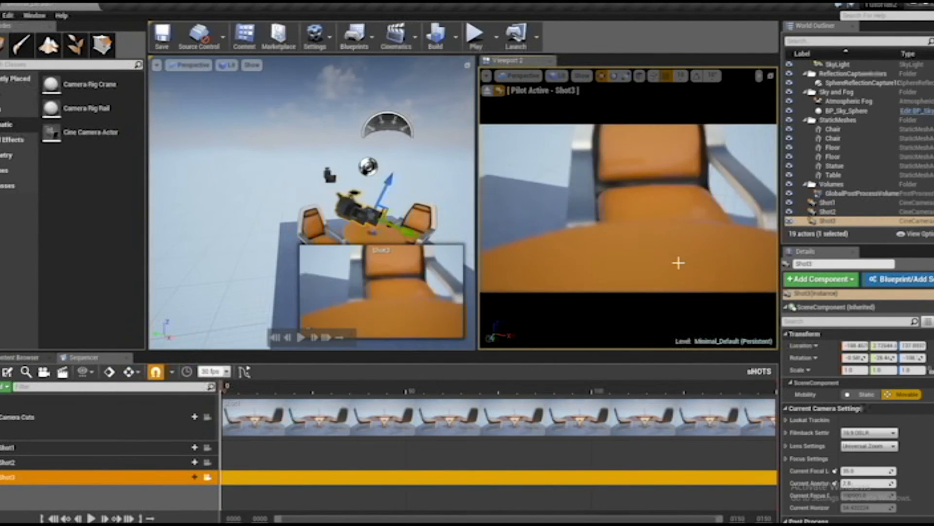
scroll(678, 263, "down", 8)
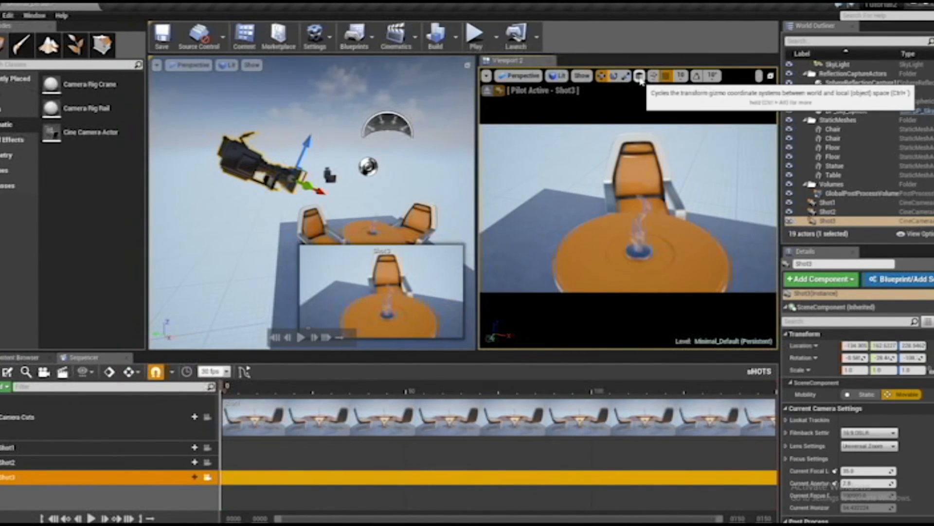
left_click(626, 228)
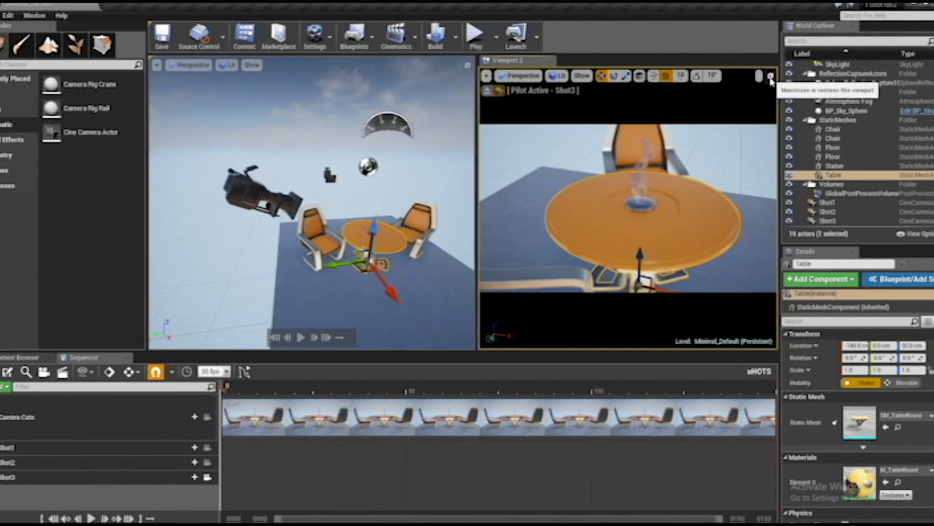
mouse_move(659, 202)
right_mouse_down()
mouse_move(658, 195)
mouse_move(633, 200)
mouse_move(652, 202)
right_mouse_up()
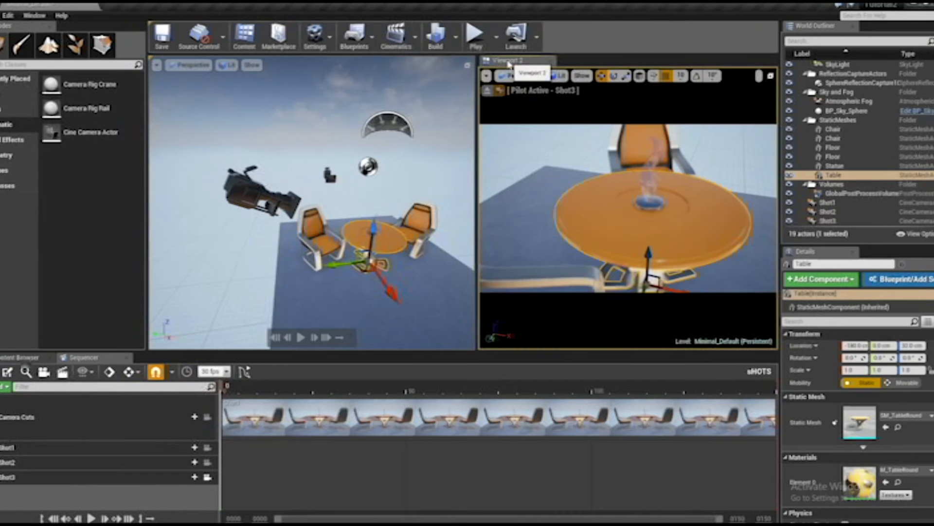
Undock Viewport 2 and dock it again beside the main viewport
left_click_drag(509, 62, 454, 94)
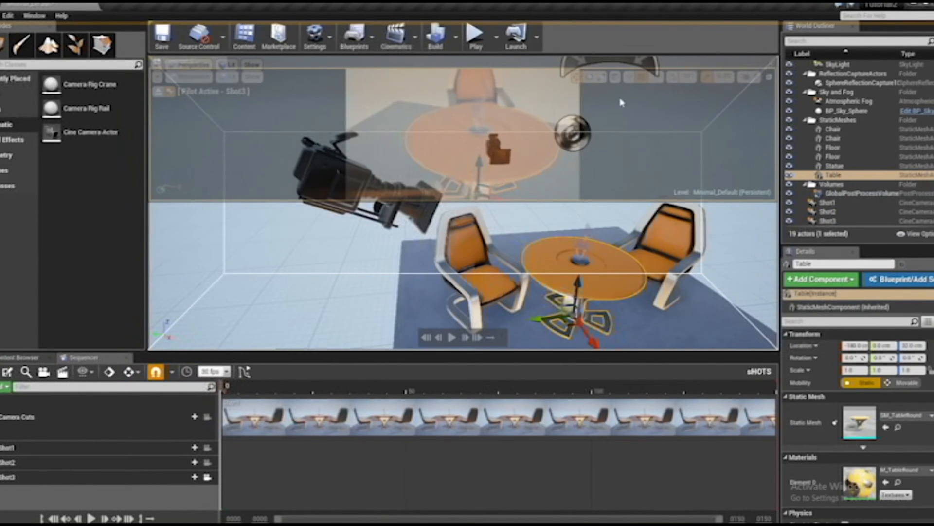
left_click_drag(620, 103, 933, 118)
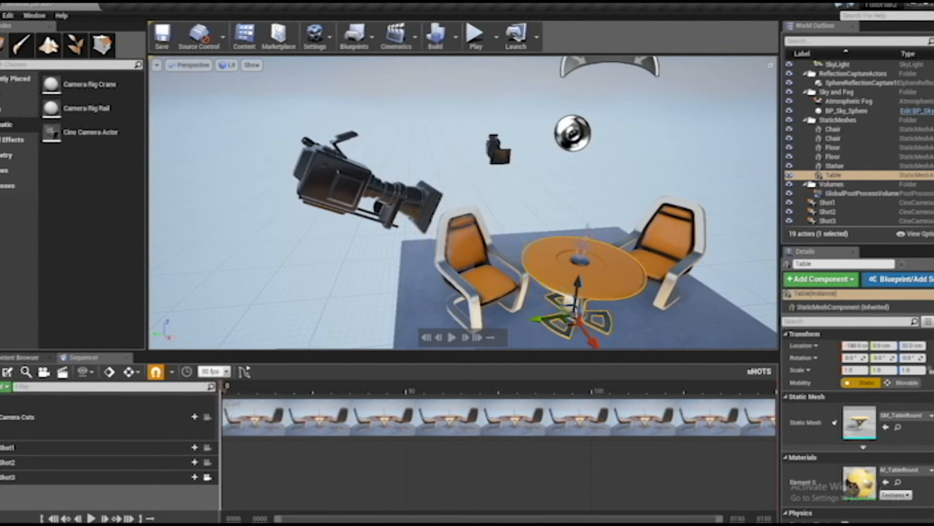
left_click_drag(933, 118, 639, 130)
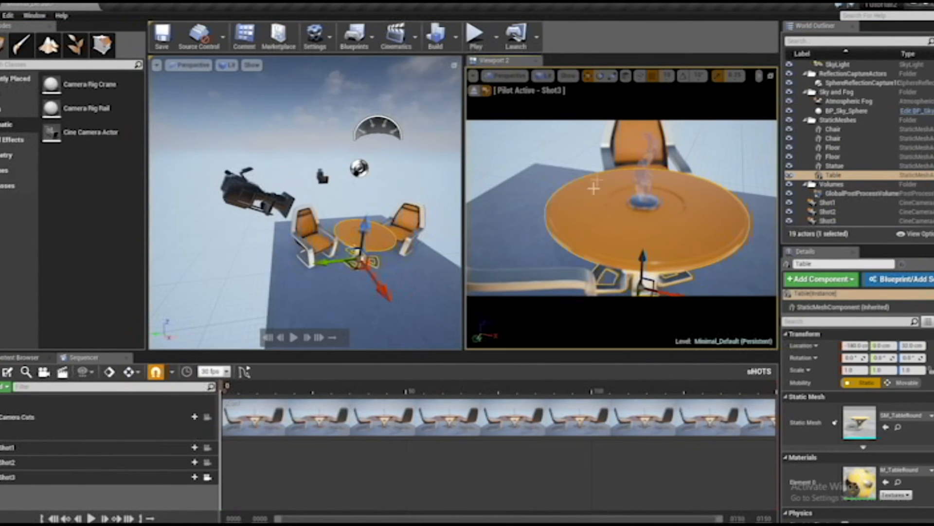
left_click_drag(412, 230, 408, 220, "alt")
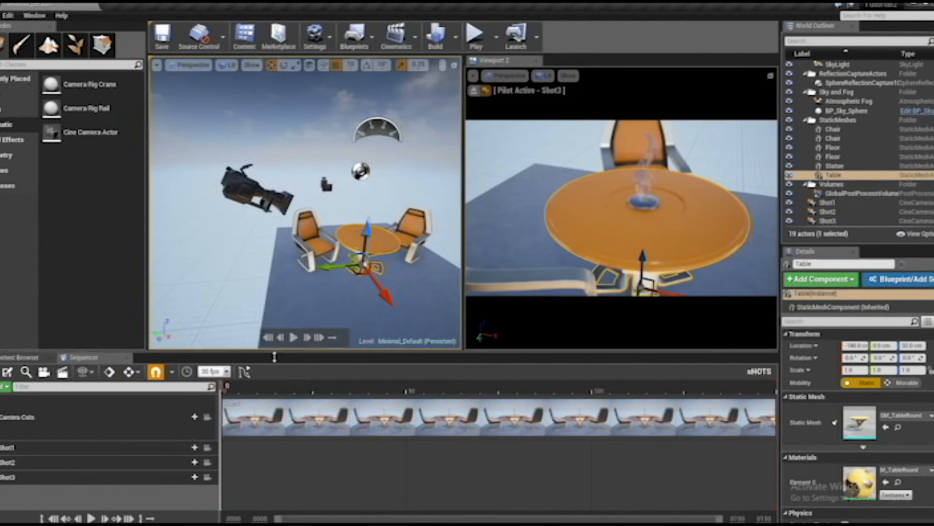
Enlarge the Sequencer area and scrub the playhead at frame 0 to restore Shot3's position from the sequence
left_click_drag(296, 357, 296, 338)
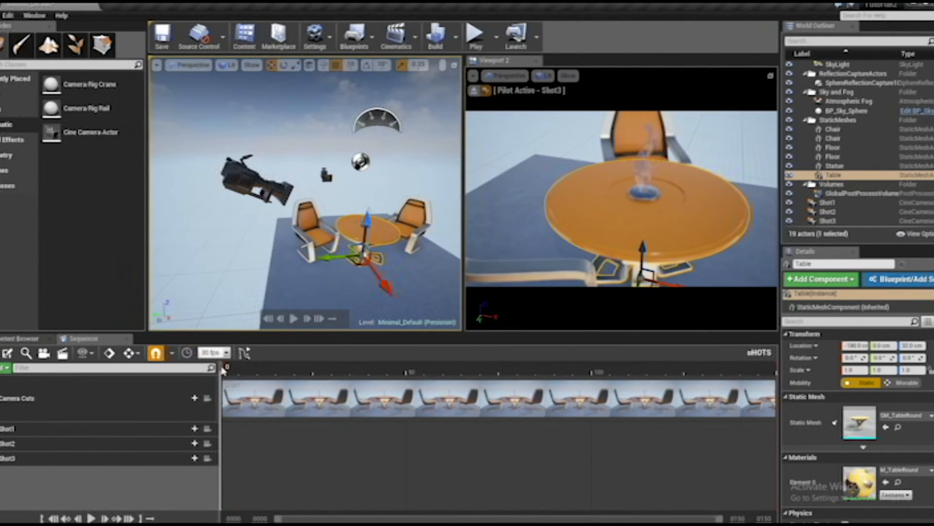
left_click_drag(250, 332, 249, 316)
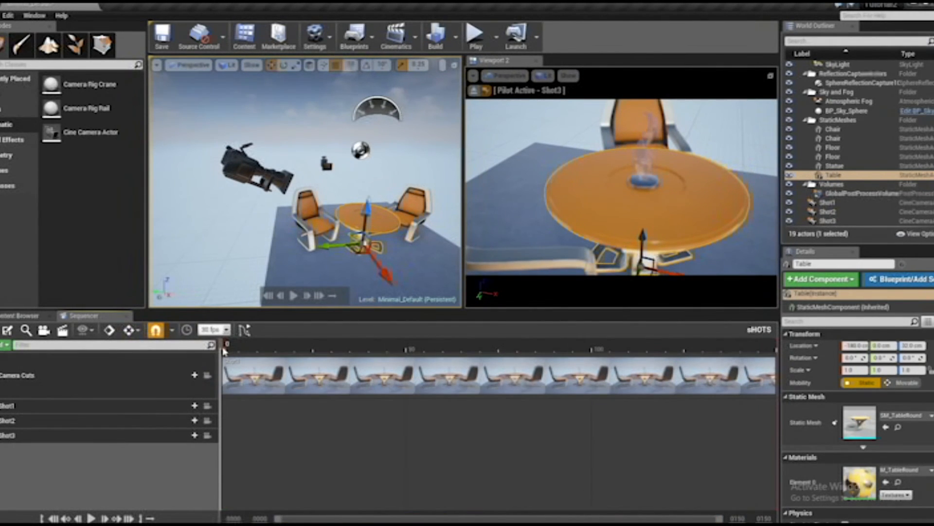
mouse_move(224, 346)
left_mouse_down()
mouse_move(548, 371)
mouse_move(736, 365)
mouse_move(215, 357)
left_mouse_up()
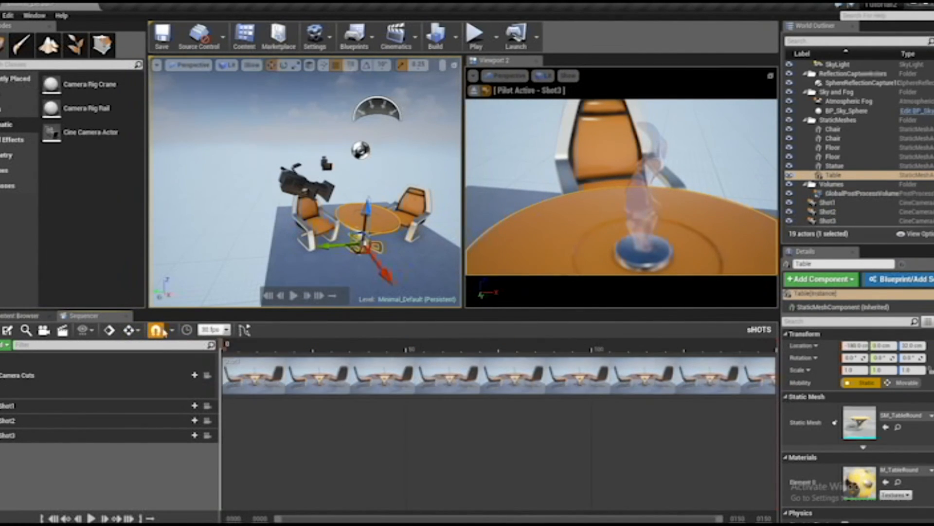
Set the sequence snapping to 24 fps (film) and add a Shot2 camera cut at frame 34
left_click(227, 331)
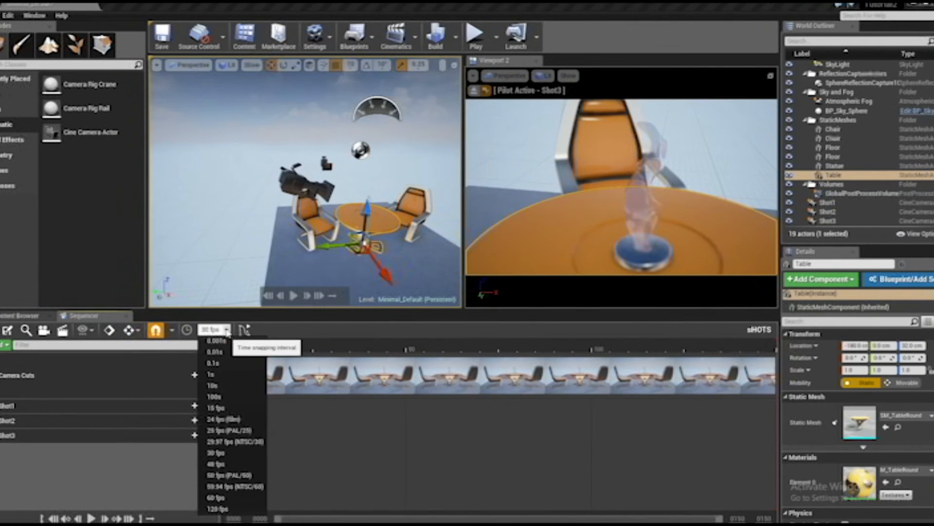
left_click(216, 420)
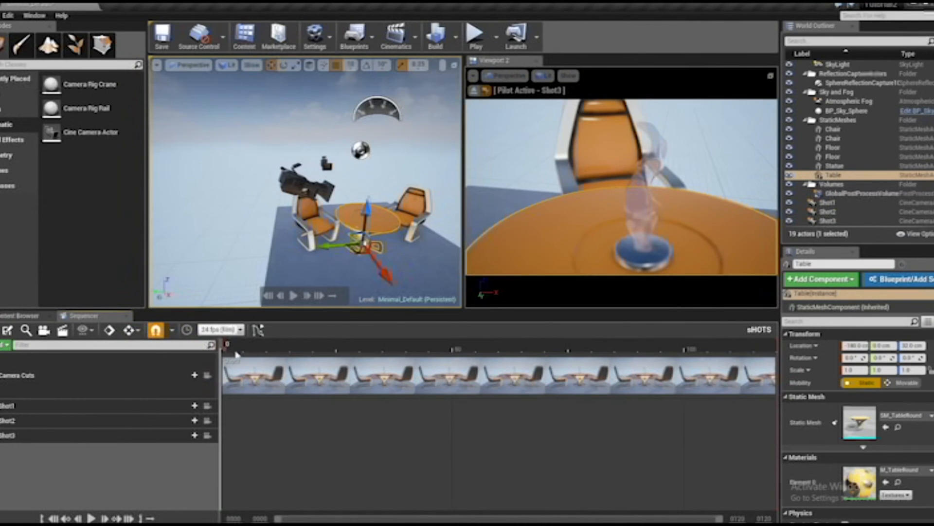
left_click_drag(223, 346, 379, 360)
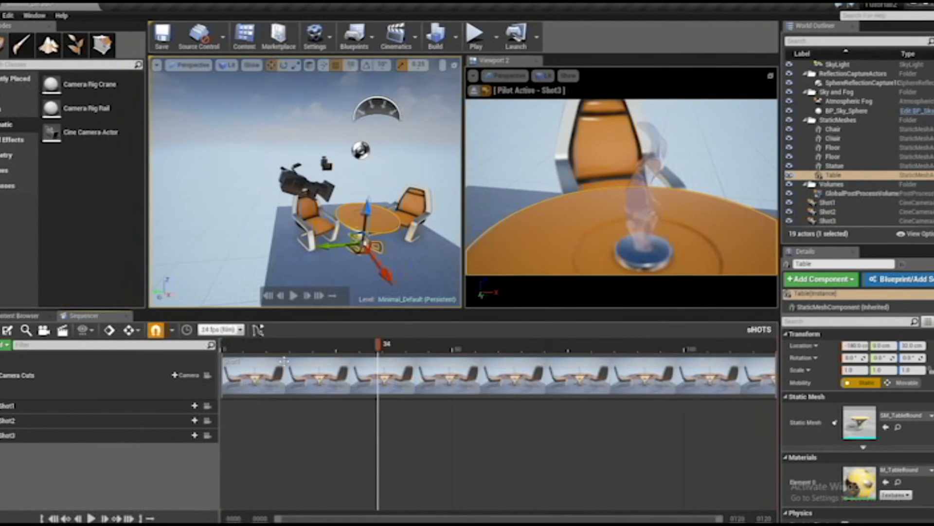
left_click(187, 375)
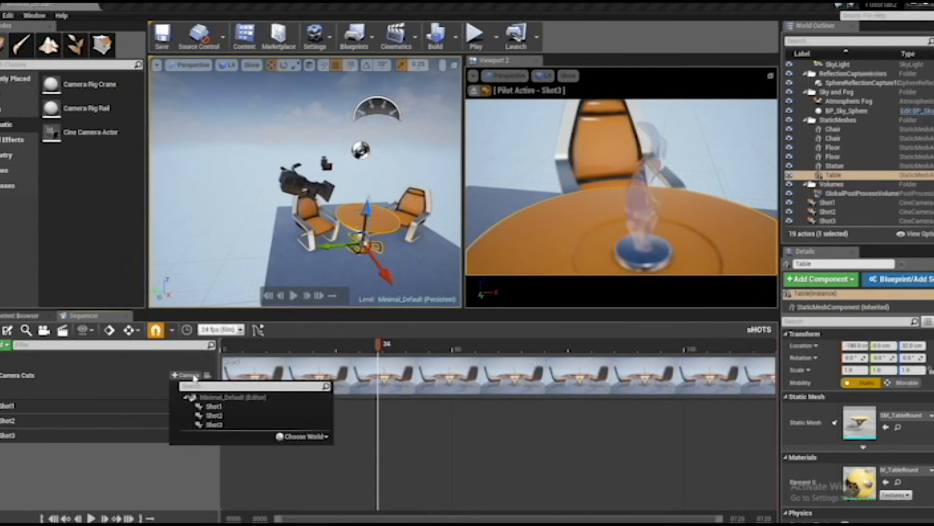
left_click(214, 416)
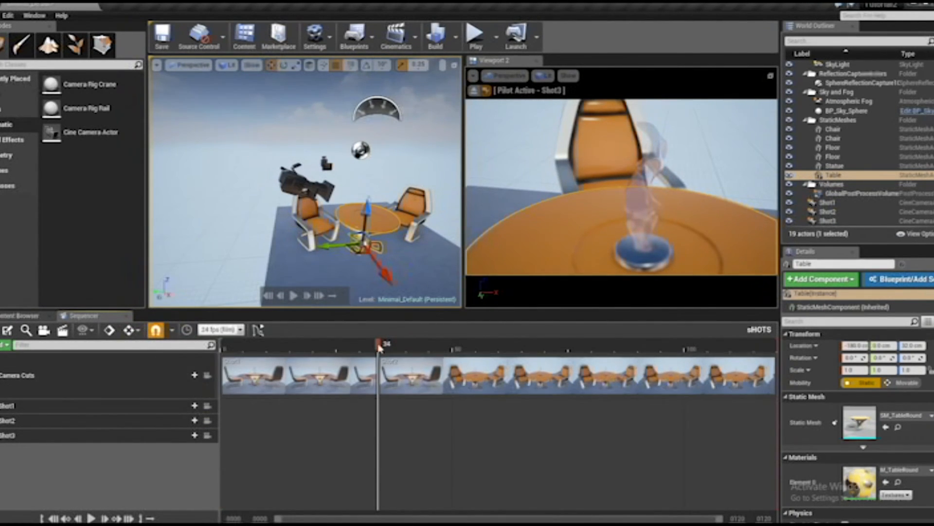
Add a Shot3 camera cut at frame 78 of the Camera Cuts track
left_click_drag(379, 346, 584, 366)
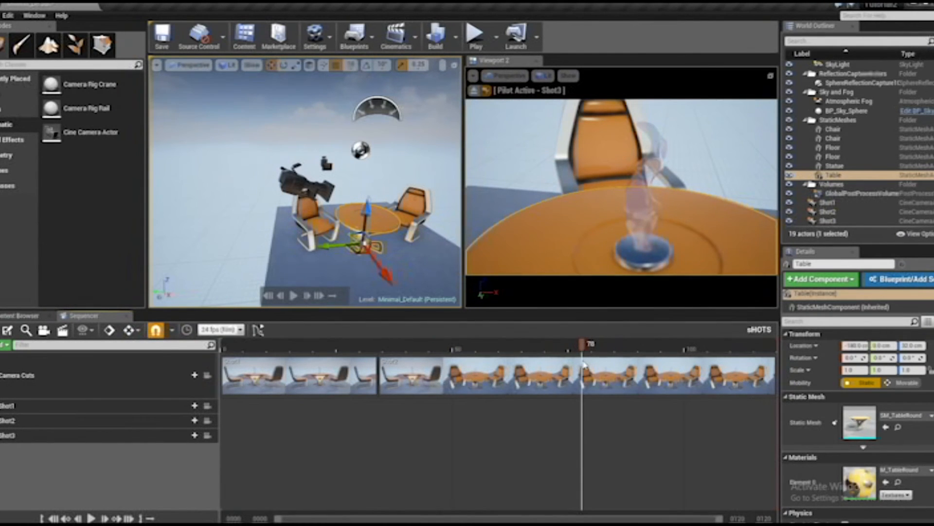
left_click(192, 375)
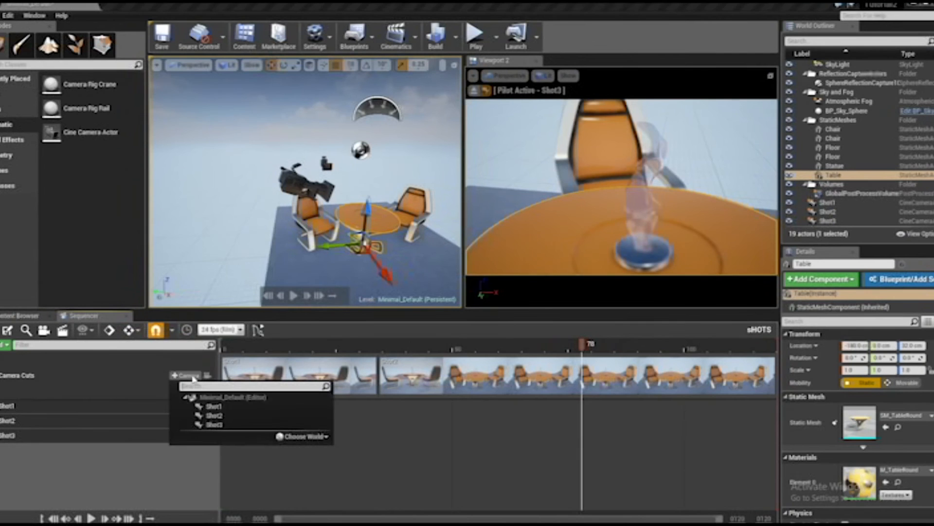
left_click(210, 426)
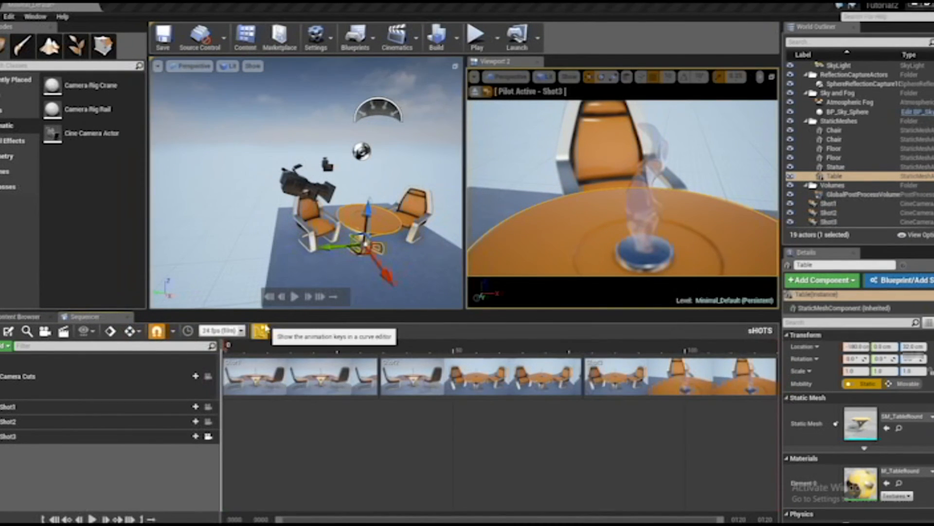
Enlarge the Sequencer timeline by shrinking the viewports, the Details area and the track list
left_click_drag(225, 346, 331, 383)
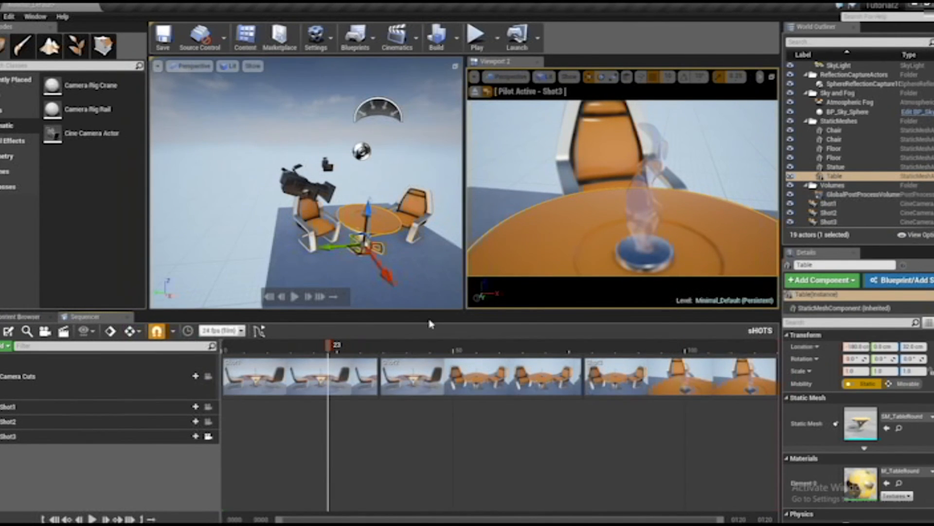
left_click_drag(434, 316, 434, 201)
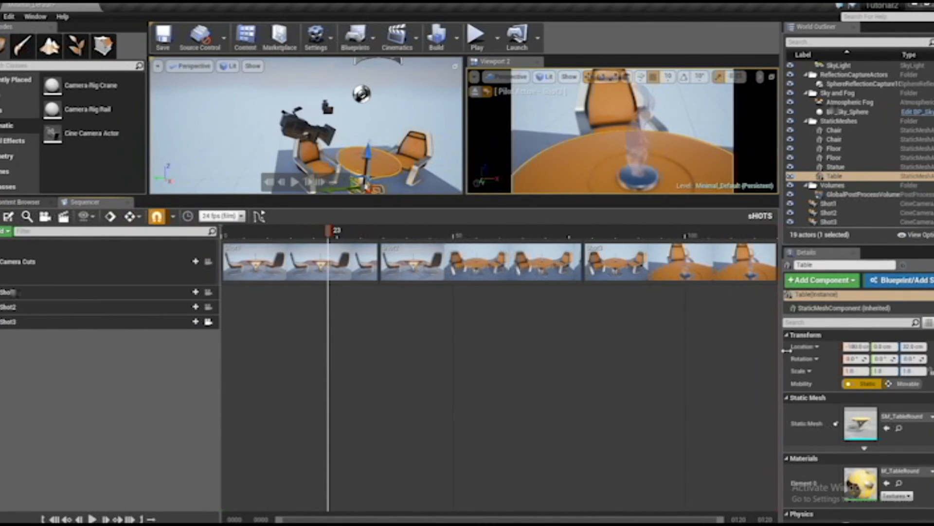
left_click_drag(781, 353, 870, 353)
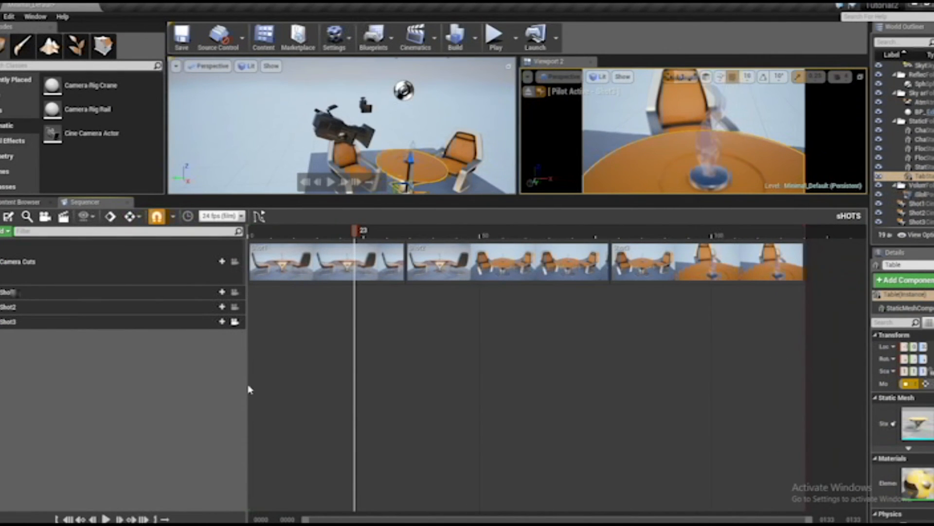
left_click_drag(253, 386, 162, 391)
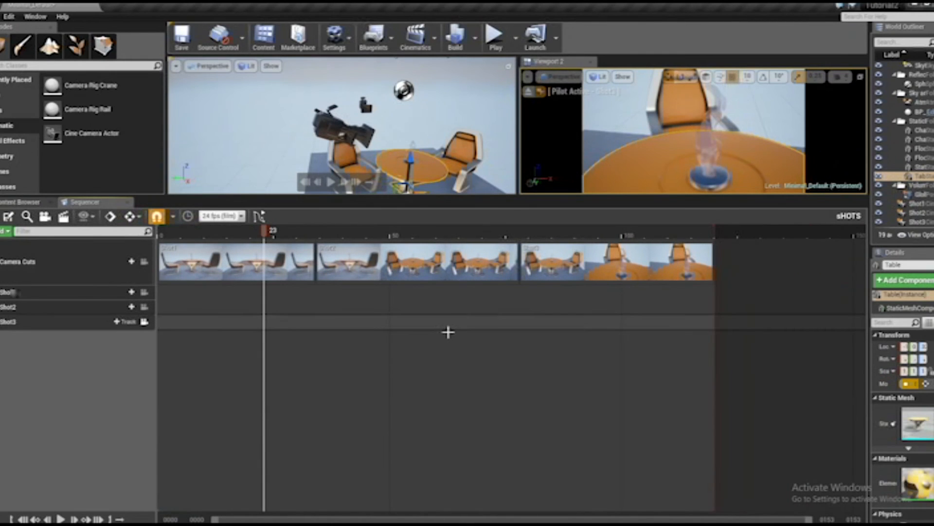
Retime the camera cuts so Shot2 starts at about frame 37 and Shot3 at about frame 80, ending at frame 120
left_click(553, 268)
left_click_drag(559, 270, 680, 270)
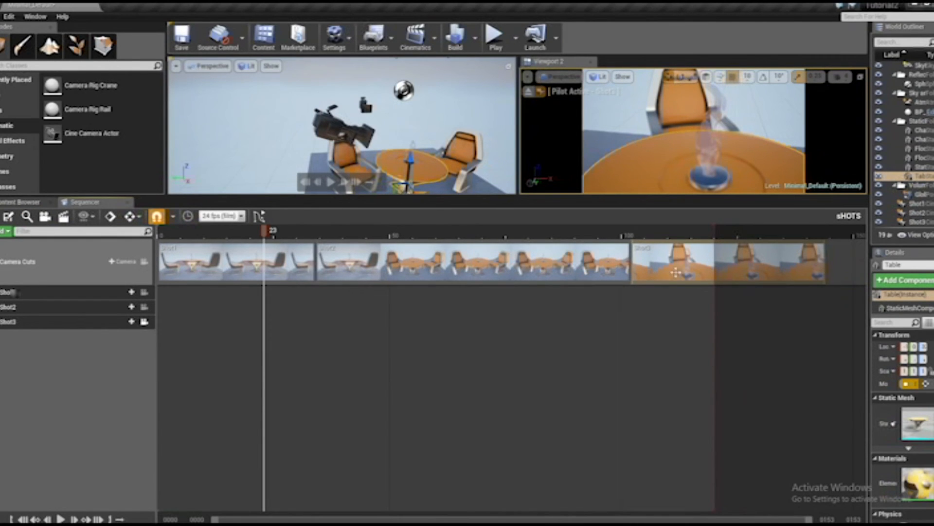
left_click_drag(706, 267, 470, 278)
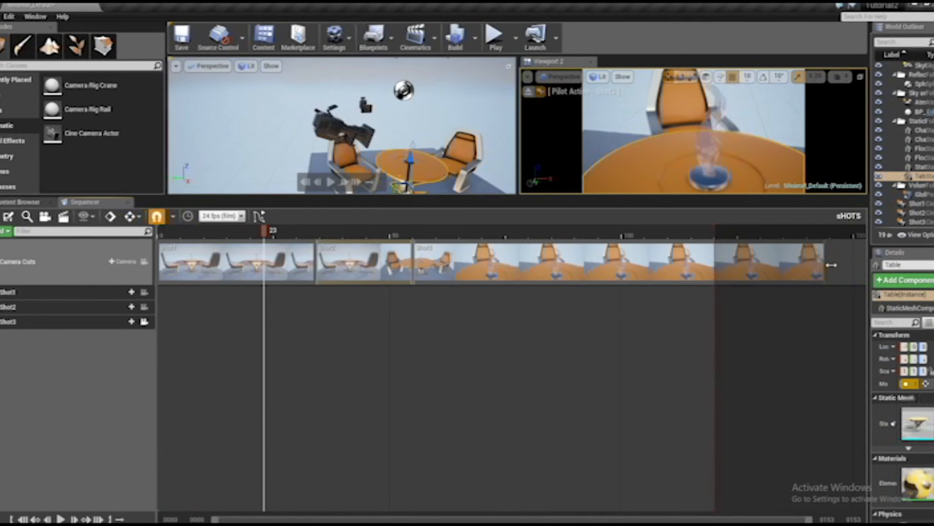
left_click_drag(831, 265, 718, 273)
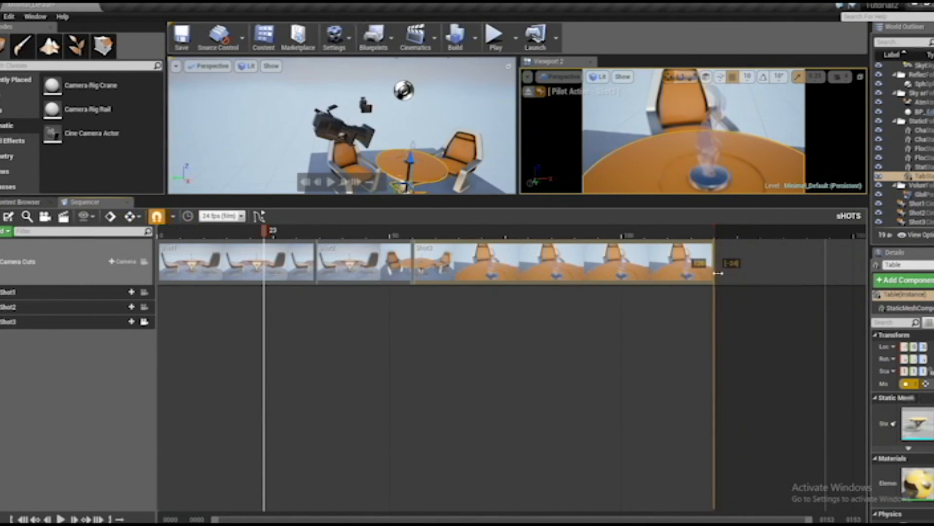
left_click_drag(416, 265, 529, 263)
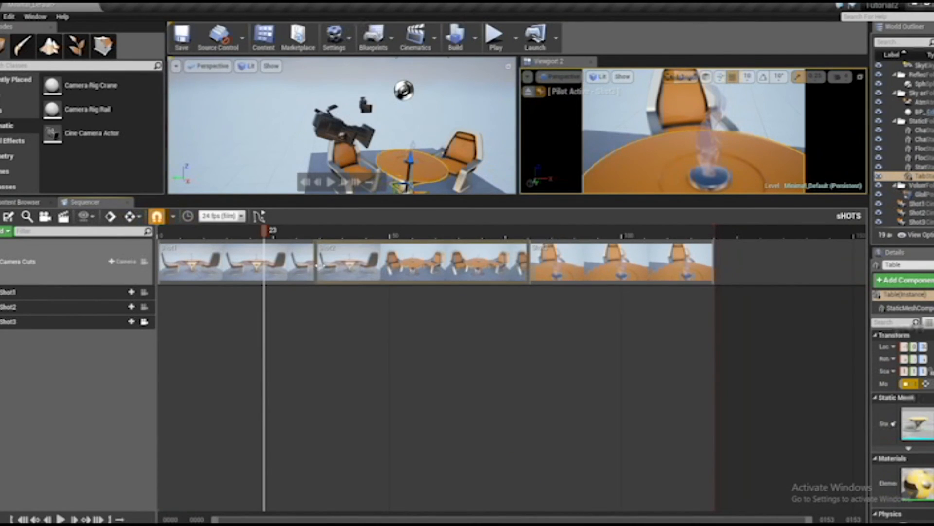
left_click_drag(318, 268, 329, 266)
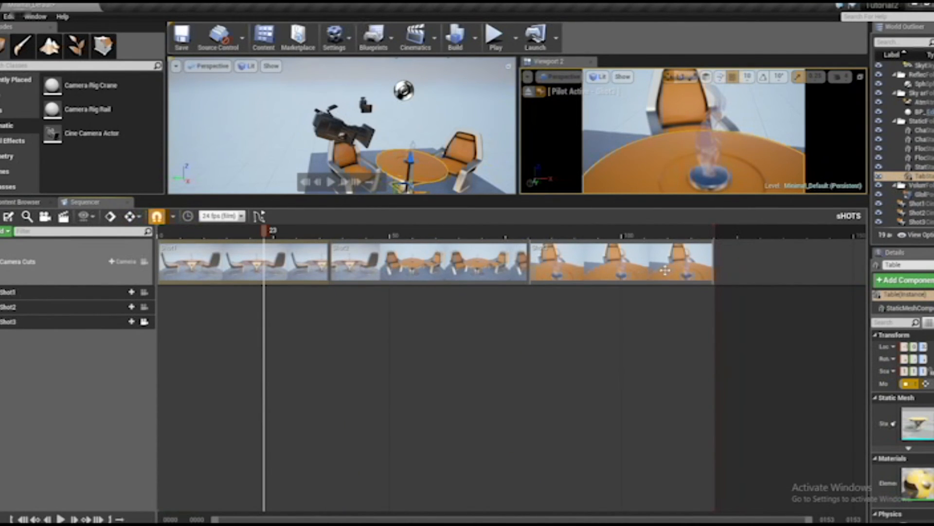
Enlarge the viewports above the timeline, play the sequence from frame 0 and return to the start
left_click_drag(265, 231, 164, 230)
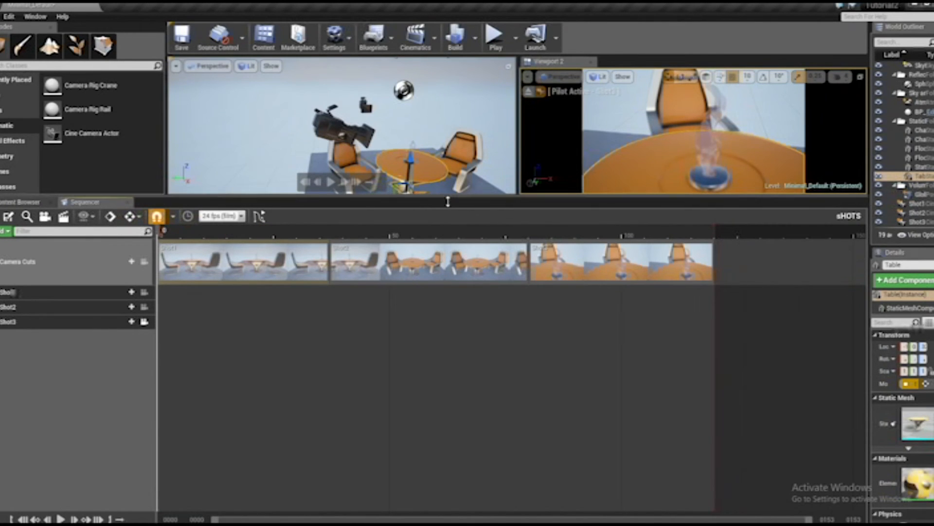
left_click_drag(444, 200, 443, 278)
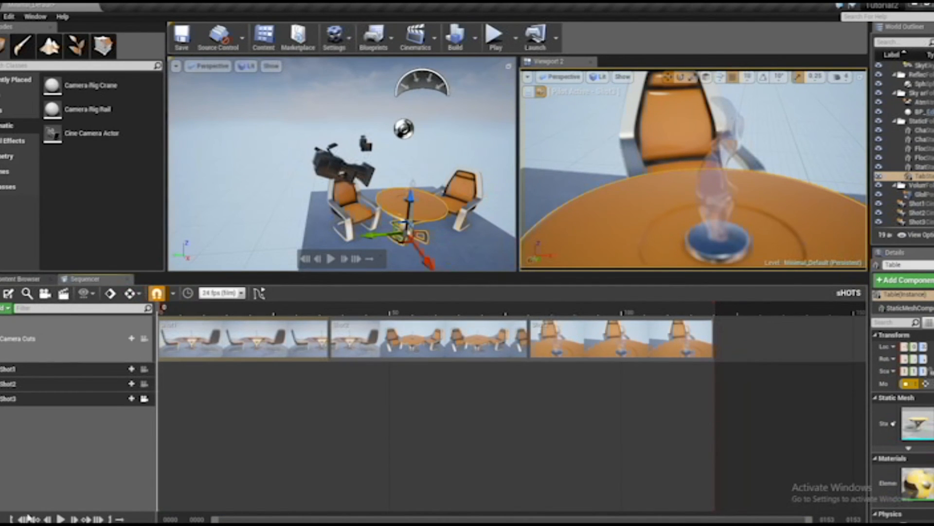
left_click(61, 518)
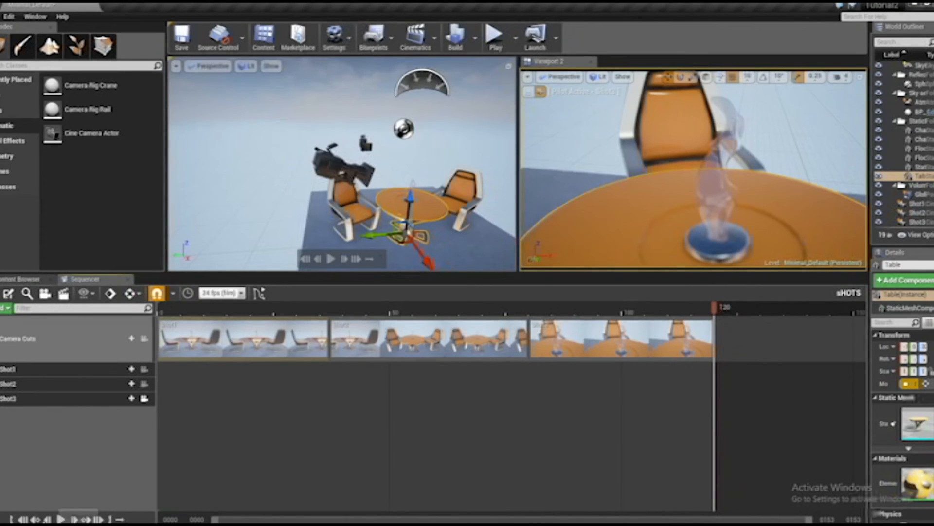
left_click(23, 518)
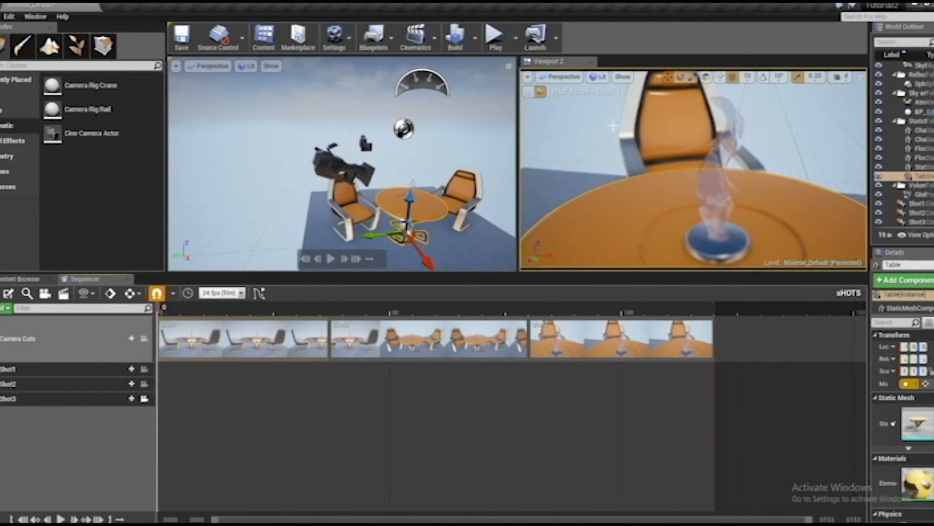
Select the cameras around the table in the main viewport to compare their previews, ending with Shot3
left_click(376, 151)
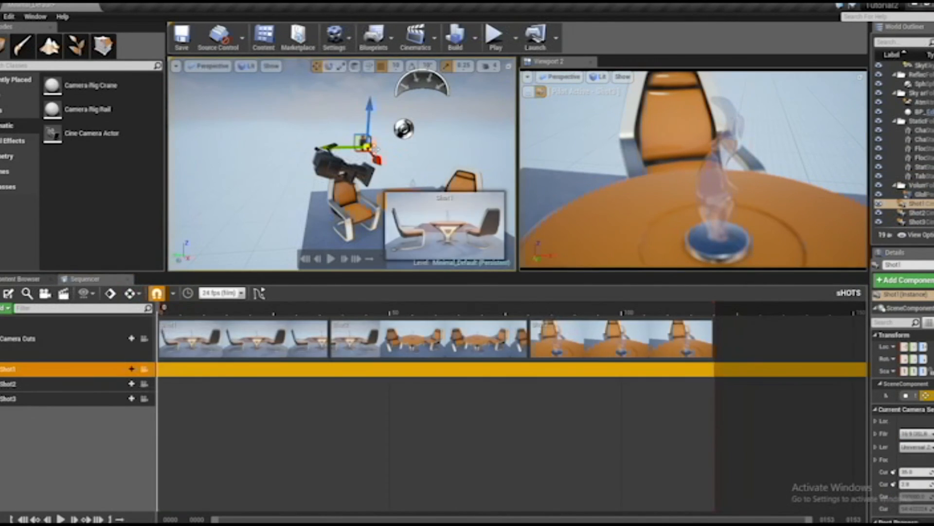
left_click(349, 169, "ctrl")
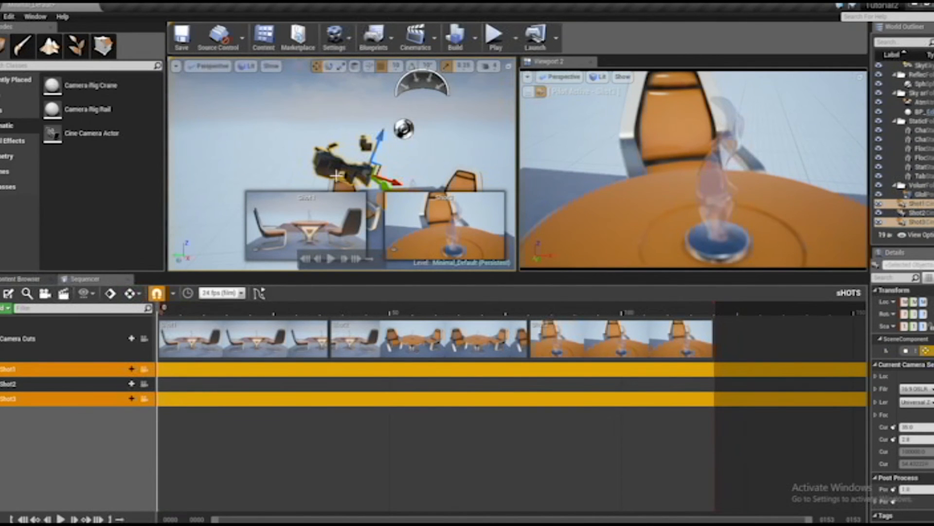
left_click(359, 166)
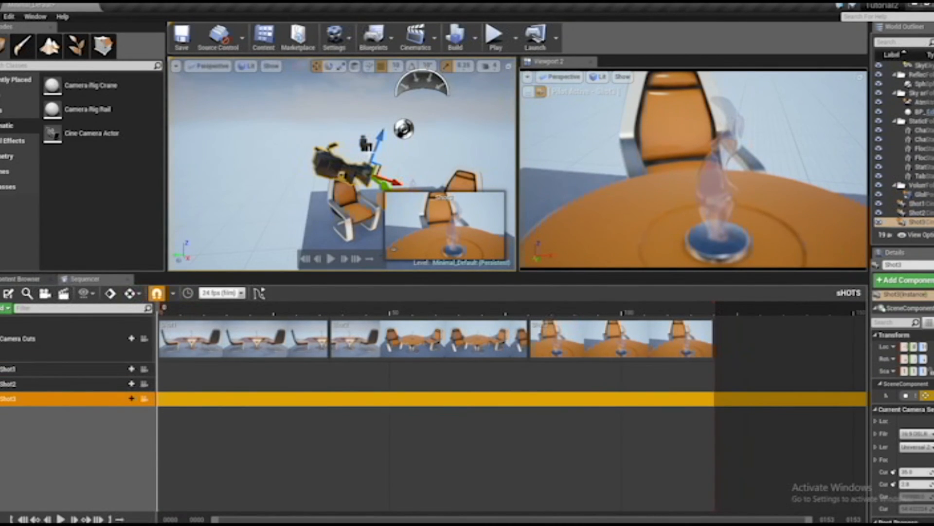
left_click(370, 147)
left_click(344, 168)
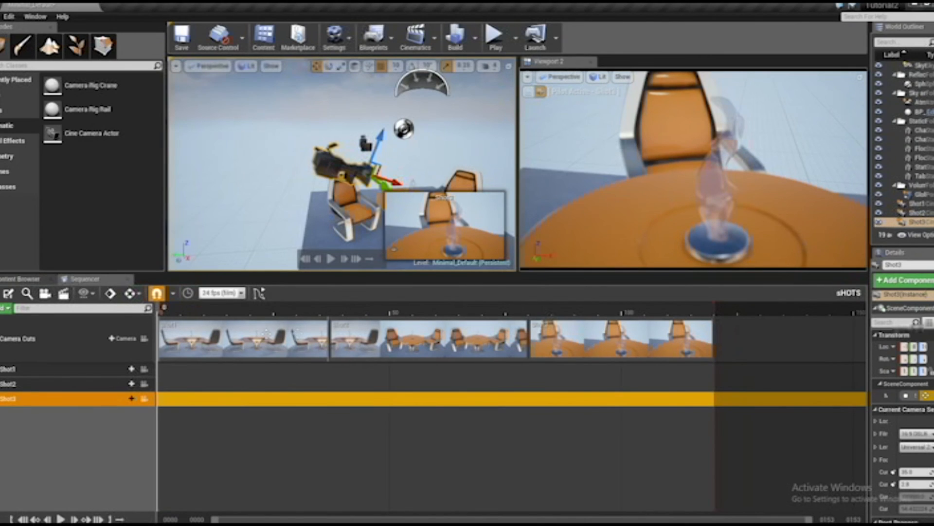
Lock the viewports to the camera cuts, play the sequence through and return the playhead to frame 0
left_click(144, 339)
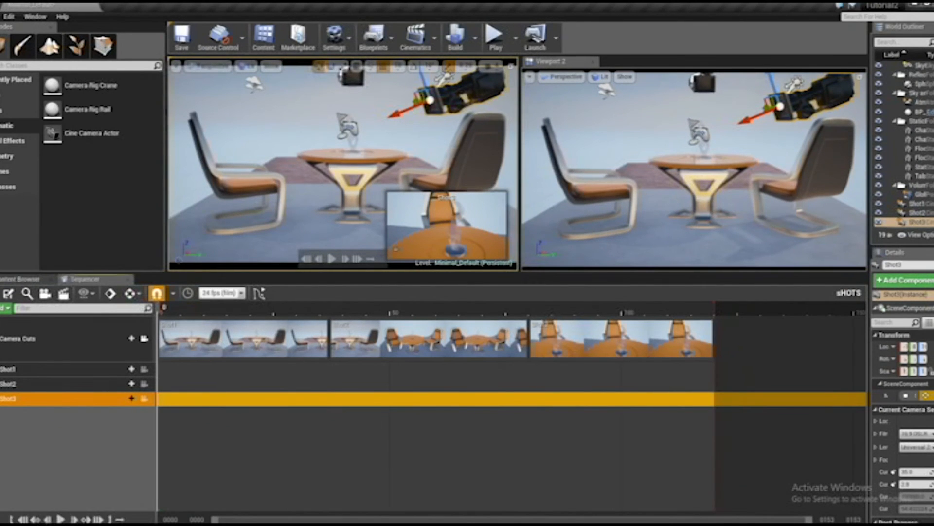
left_click(60, 518)
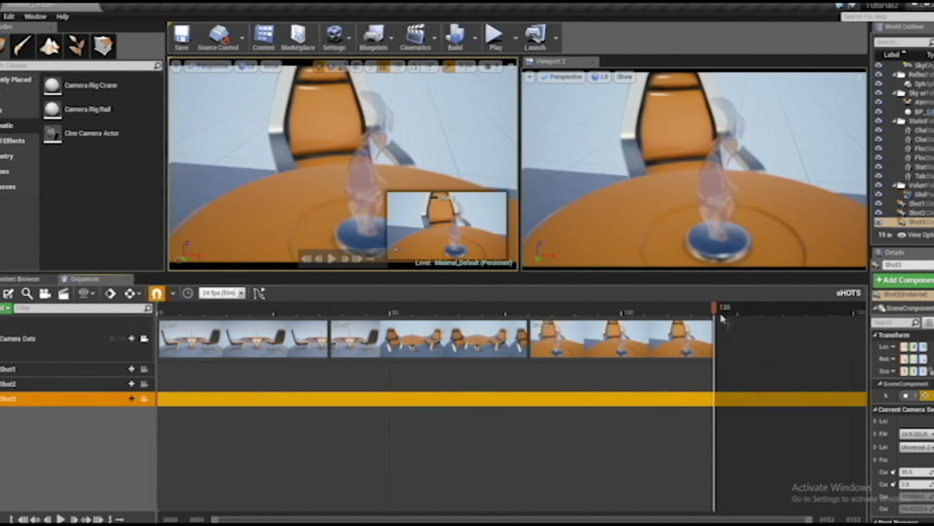
left_click_drag(714, 311, 152, 326)
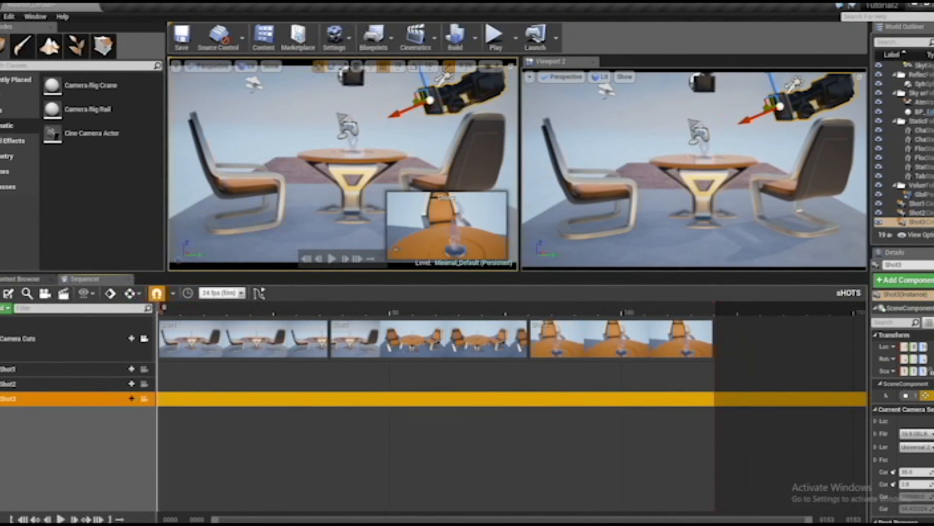
Replay the camera cuts from the start and pause during Shot2 at about frame 48
left_click(61, 519)
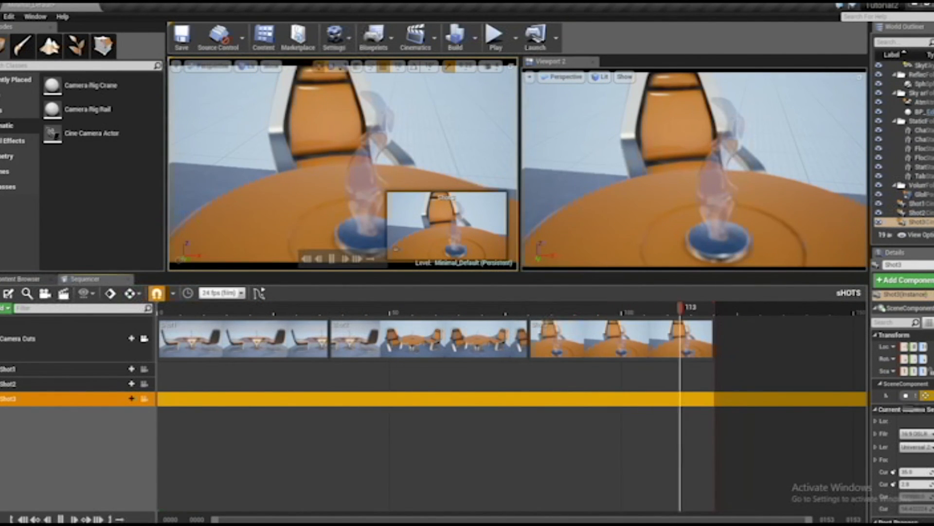
left_click(60, 519)
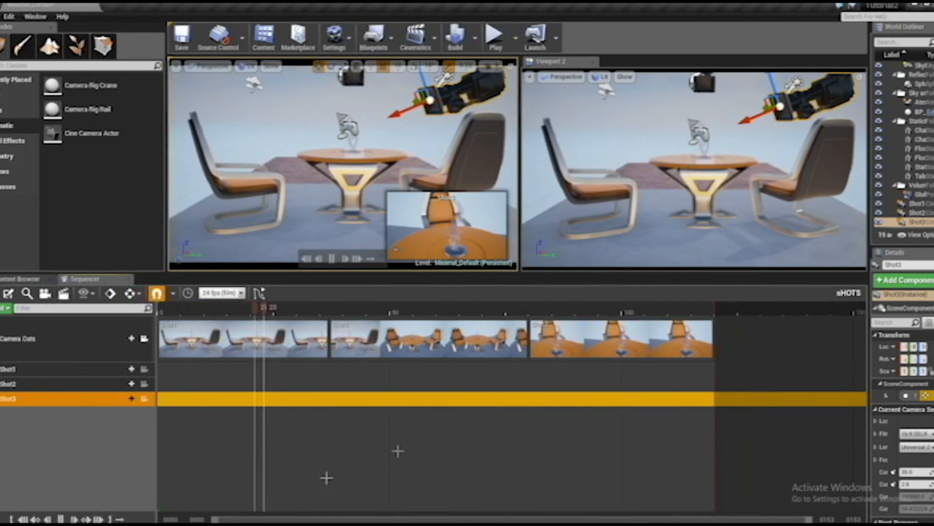
left_click(61, 519)
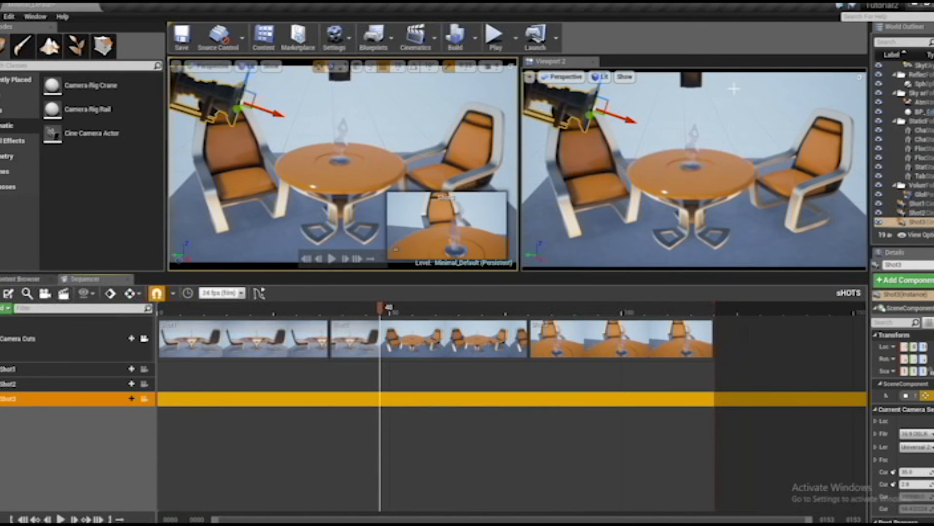
Turn on game view in Viewport 2 to hide the cameras and play the sequence from the start
left_click(564, 77)
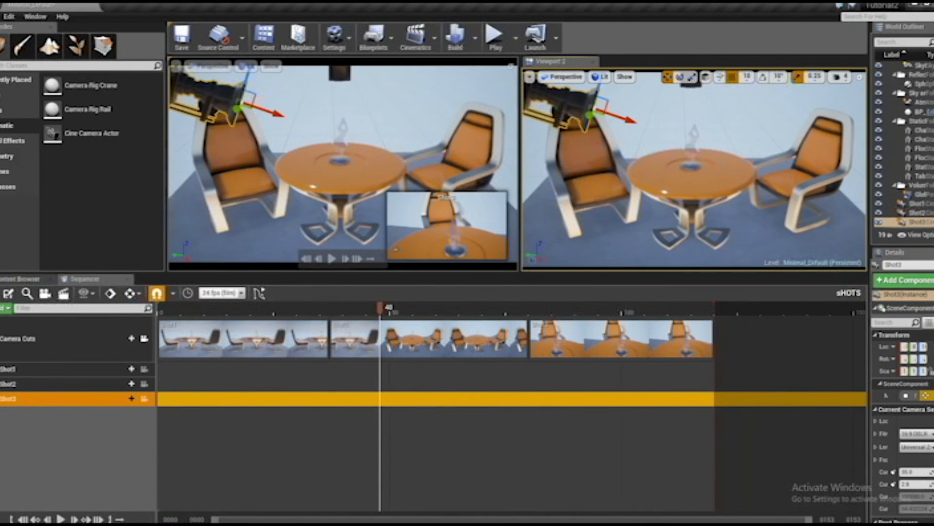
left_click(726, 112)
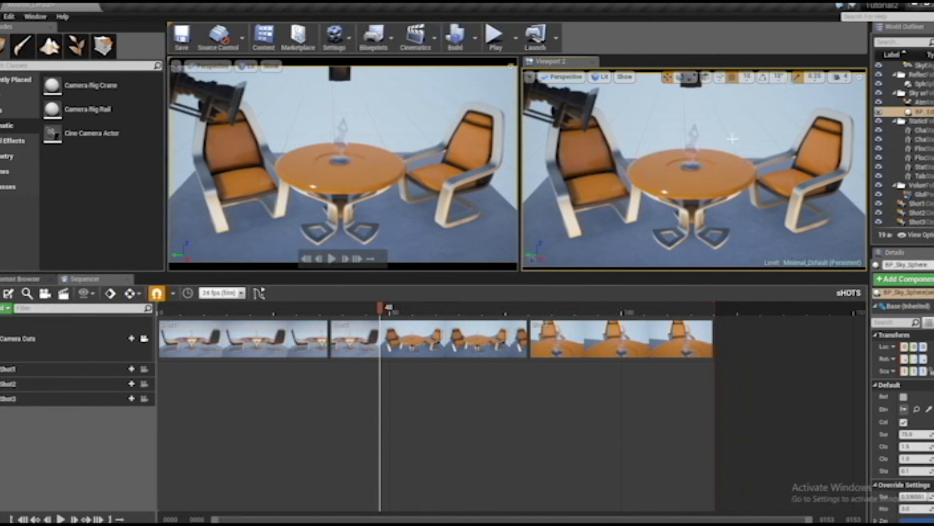
key("g")
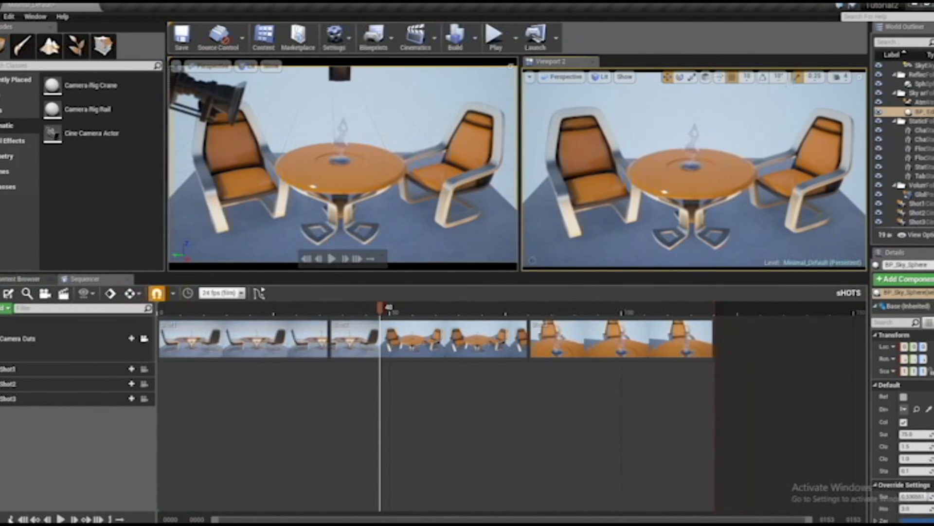
left_click(23, 519)
left_click(60, 519)
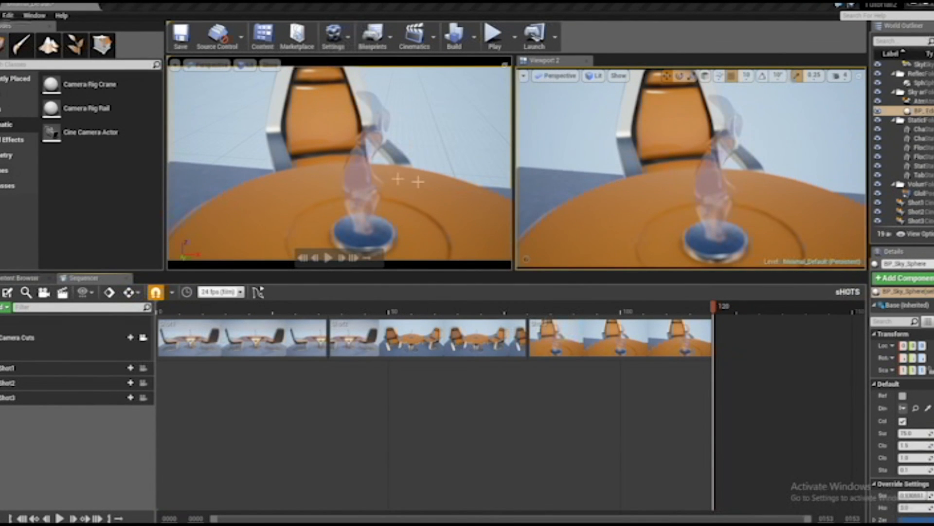
Return the playhead to frame 0 and open the movie render settings with the cinematic and animation options expanded
left_click(652, 311)
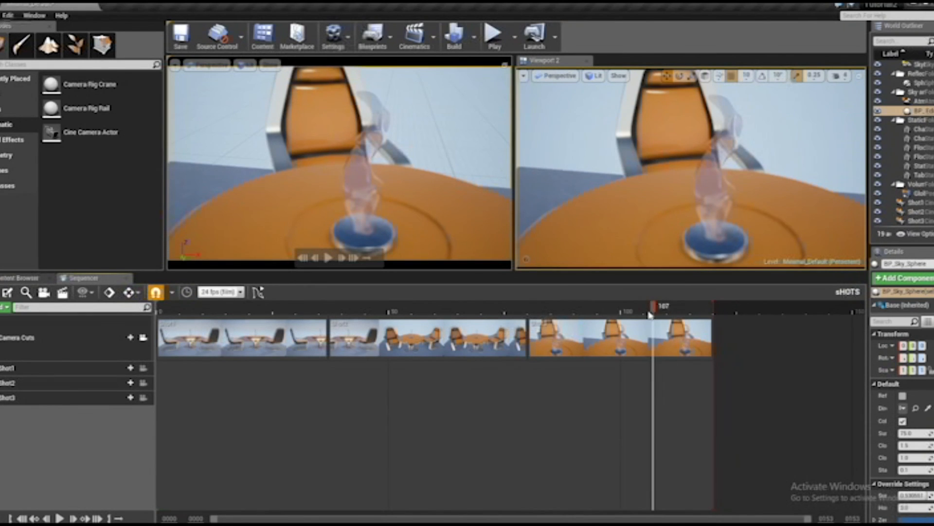
left_click_drag(651, 314, 163, 325)
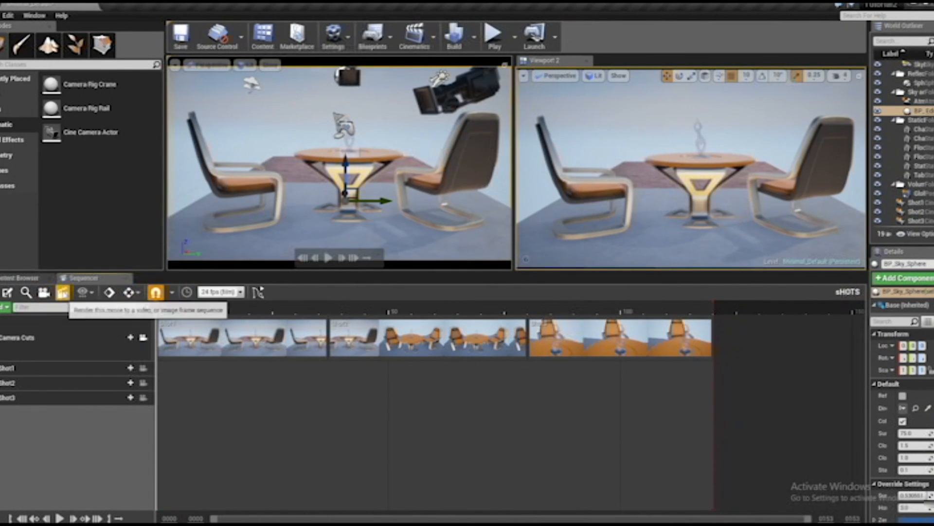
left_click(62, 292)
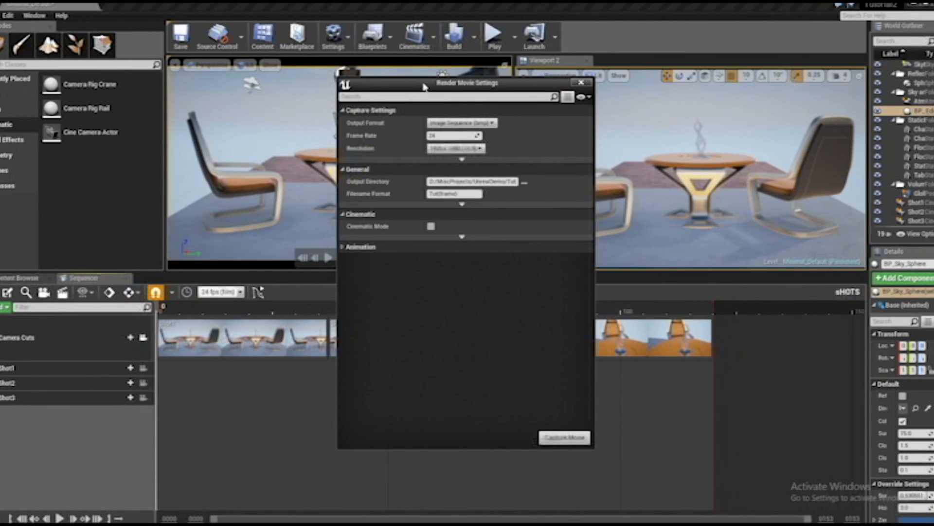
left_click_drag(424, 87, 649, 128)
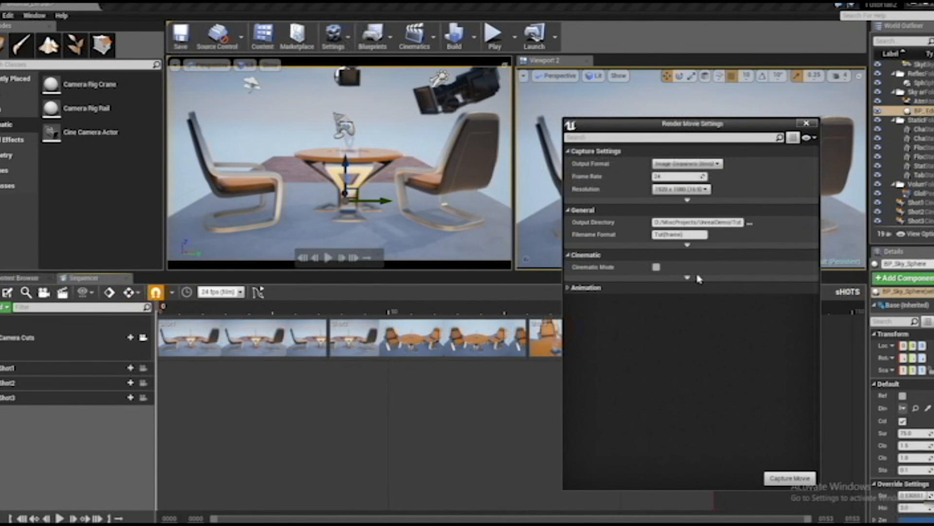
left_click(567, 288)
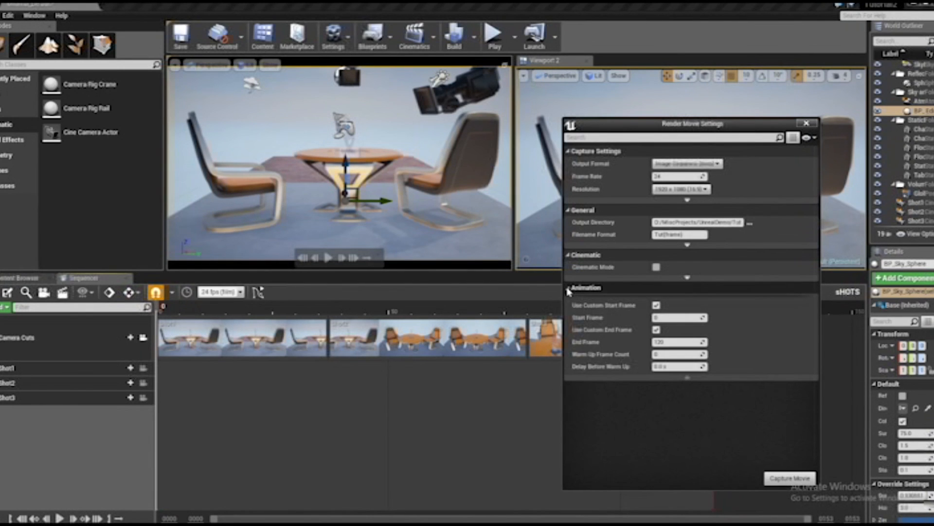
left_click(687, 278)
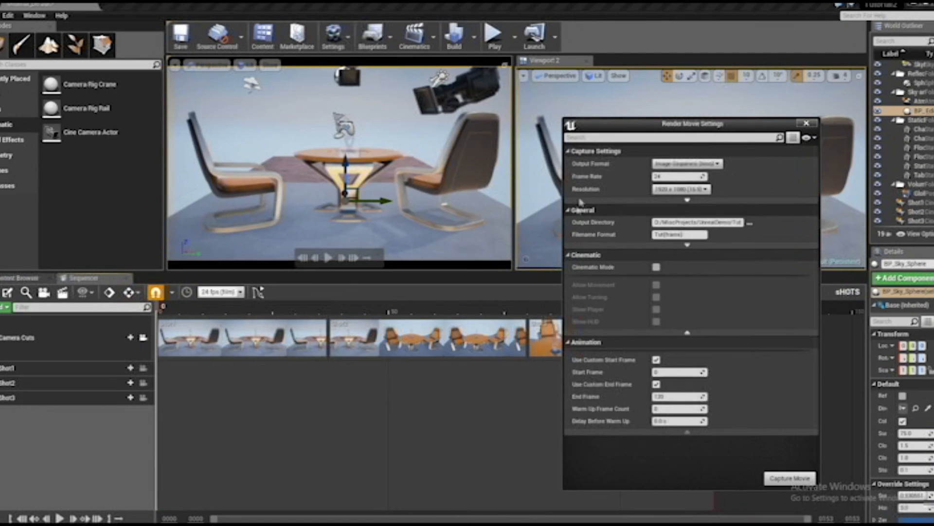
left_click_drag(650, 127, 640, 108)
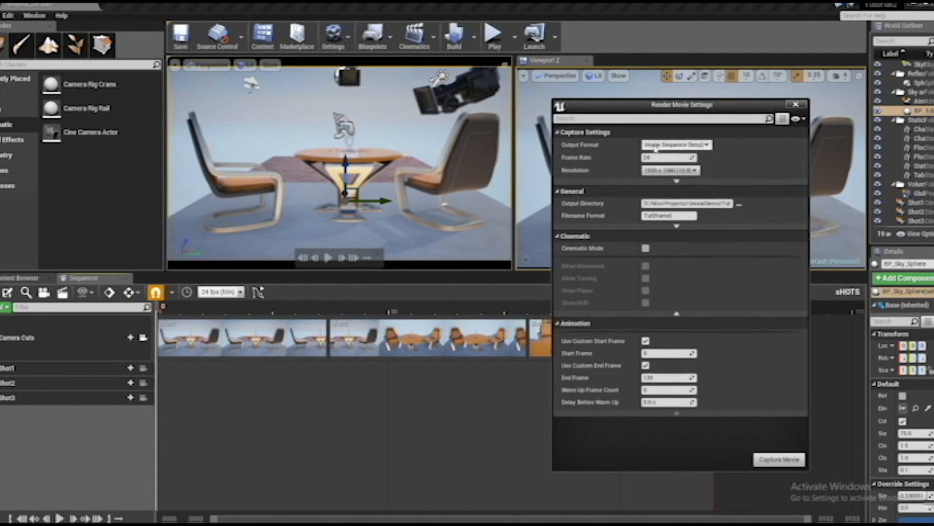
Try the Video Sequence, png and jpg output formats for the render and return to Image Sequence (bmp)
left_click(669, 145)
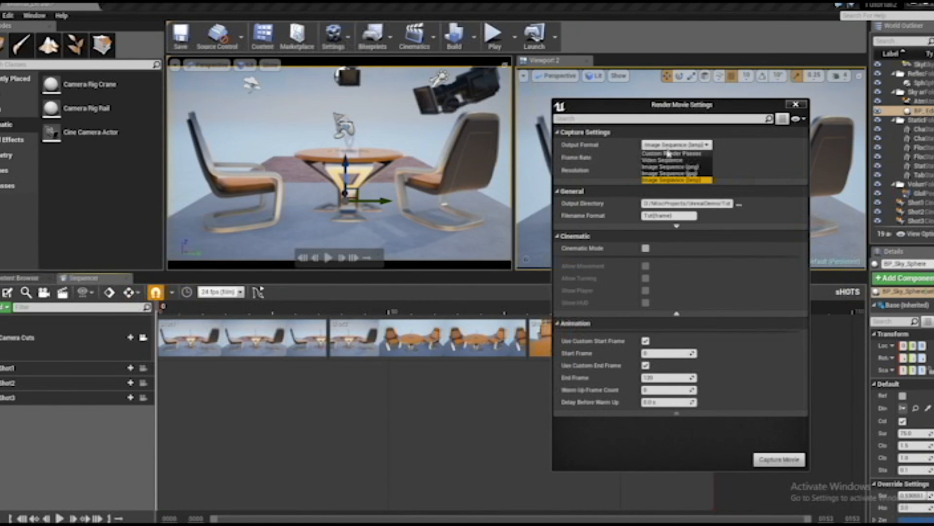
left_click(666, 161)
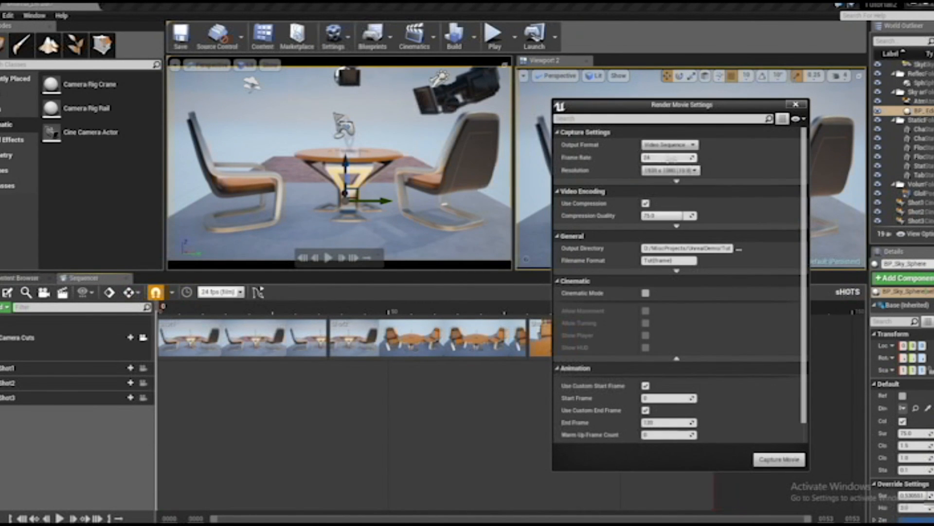
left_click(669, 144)
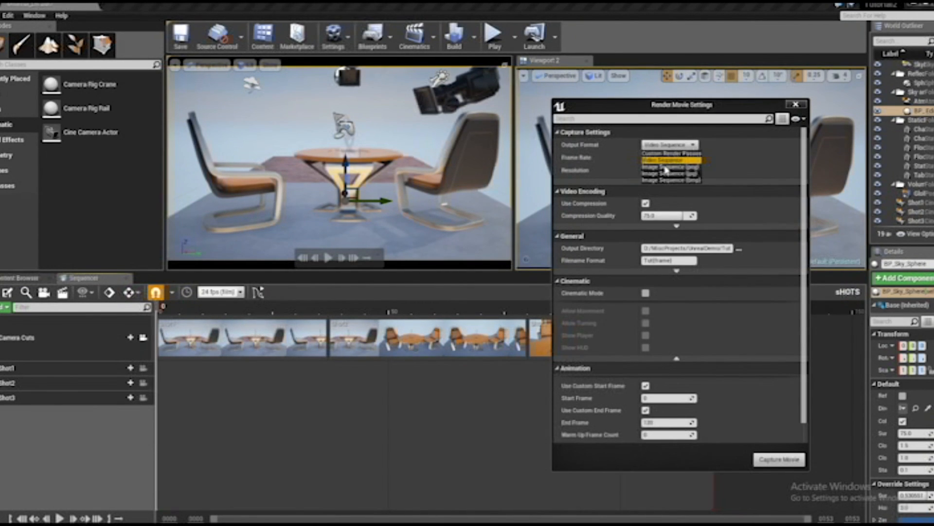
left_click(666, 167)
left_click(665, 169)
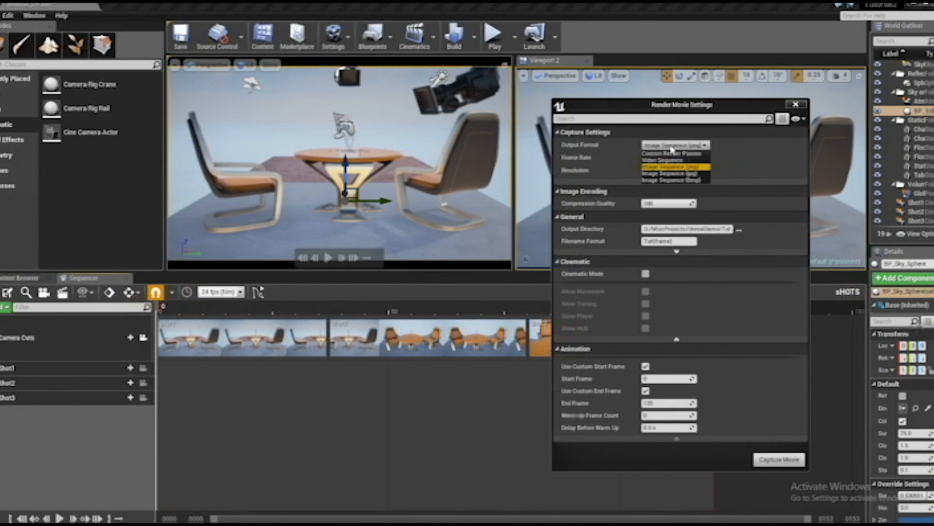
left_click(673, 179)
left_click(674, 144)
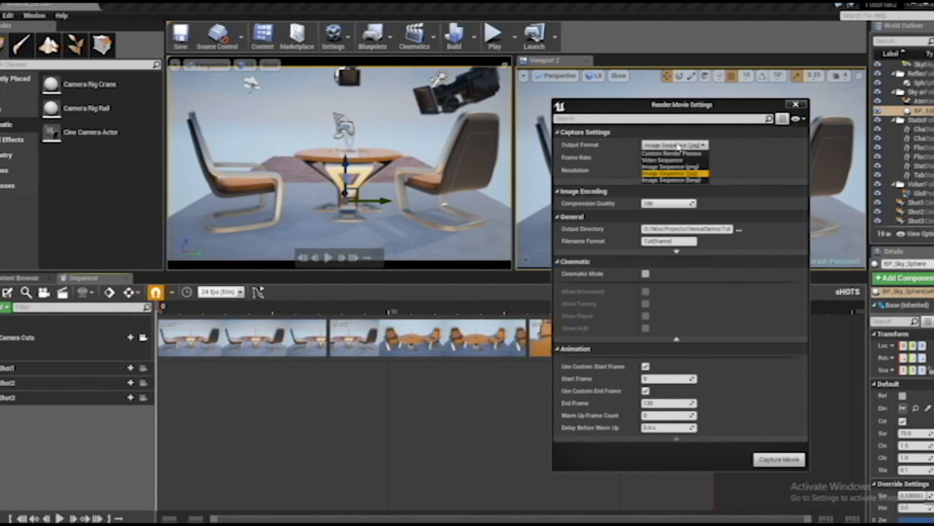
left_click(684, 180)
Choose the 1920 x 1080 (16:9) render resolution and keep the UnrealDemo project's Tut folder as output directory
left_click(666, 169)
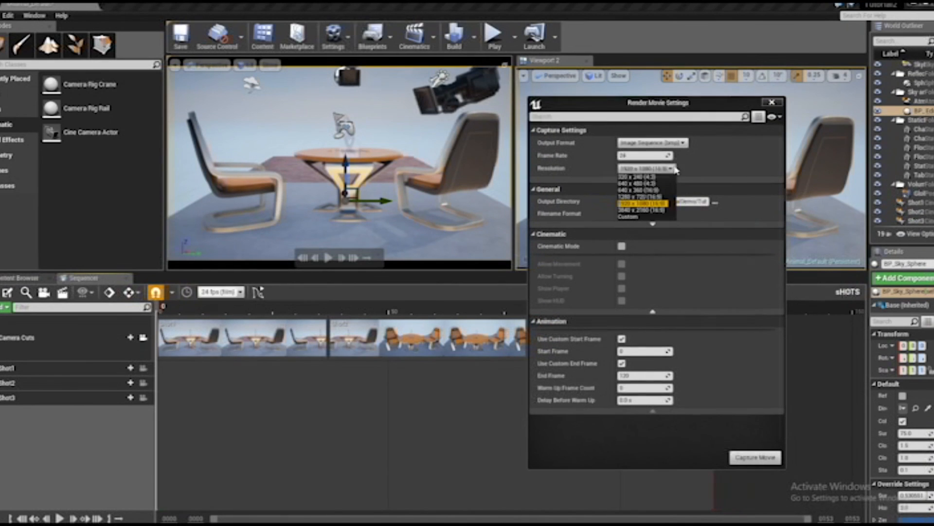
left_click(643, 203)
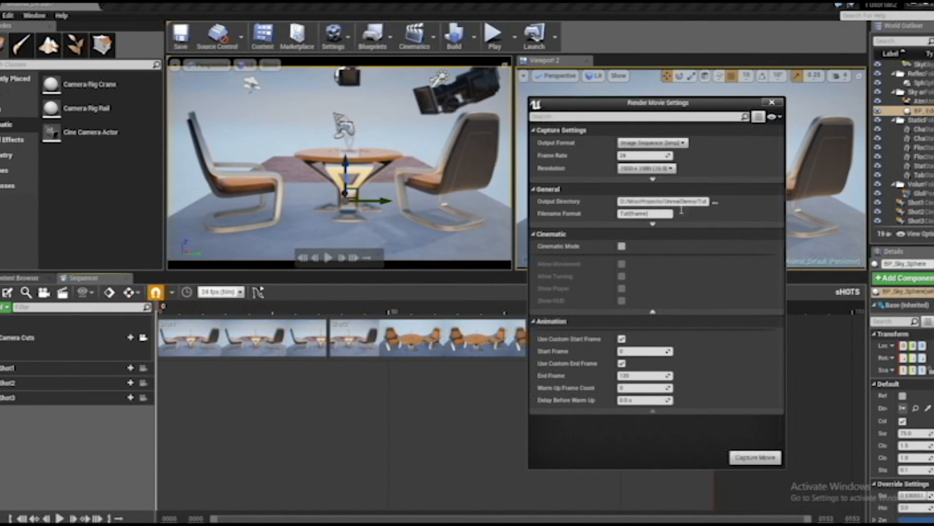
left_click(716, 202)
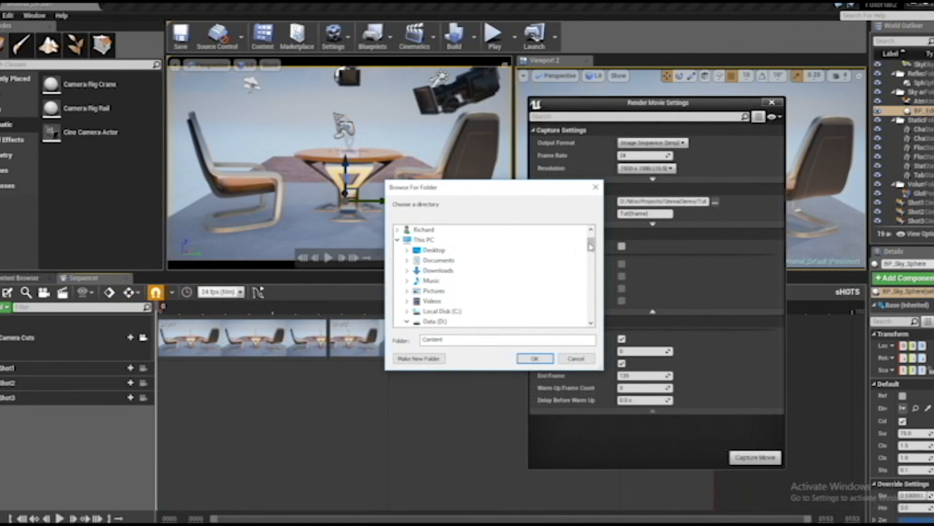
scroll(590, 247, "down", 1)
left_click(534, 358)
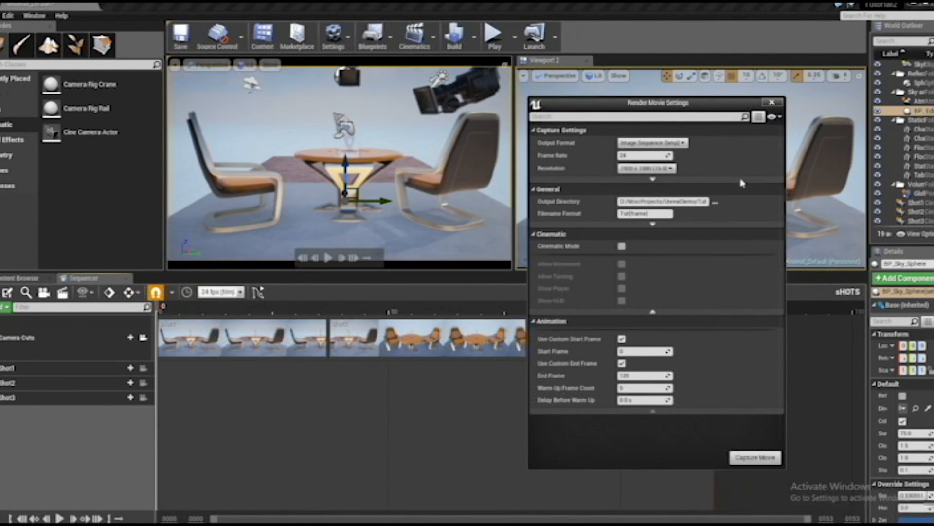
Set the filename format to Tut2{frame}, capture the movie and close the render settings
mouse_move(632, 216)
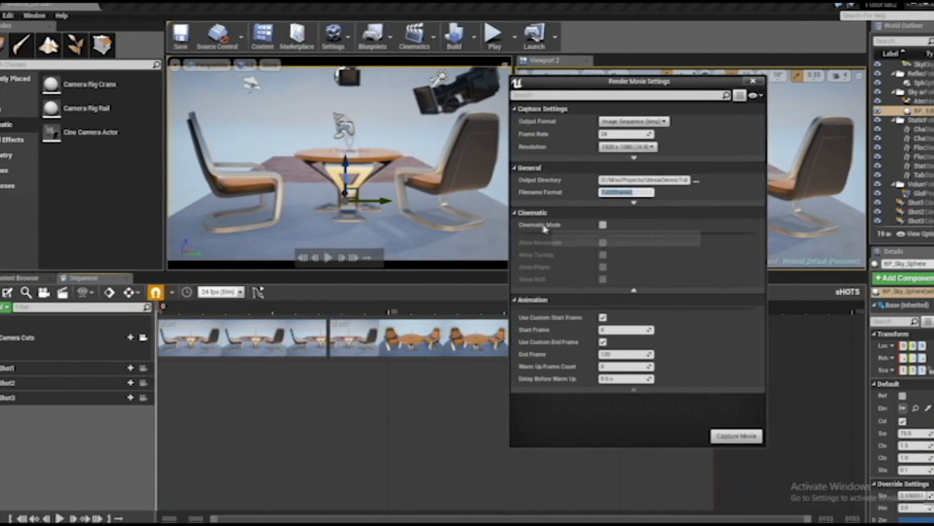
left_click(627, 192)
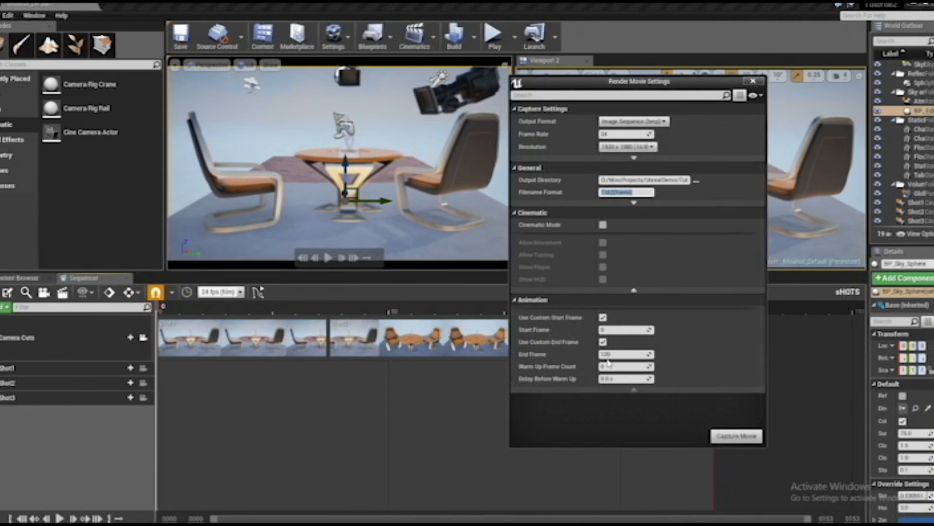
left_click_drag(586, 82, 552, 75)
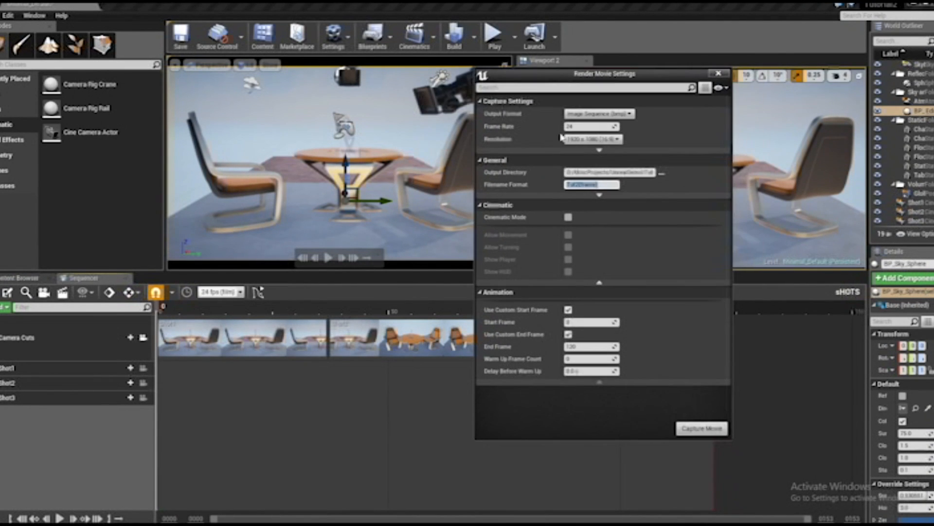
left_click(700, 429)
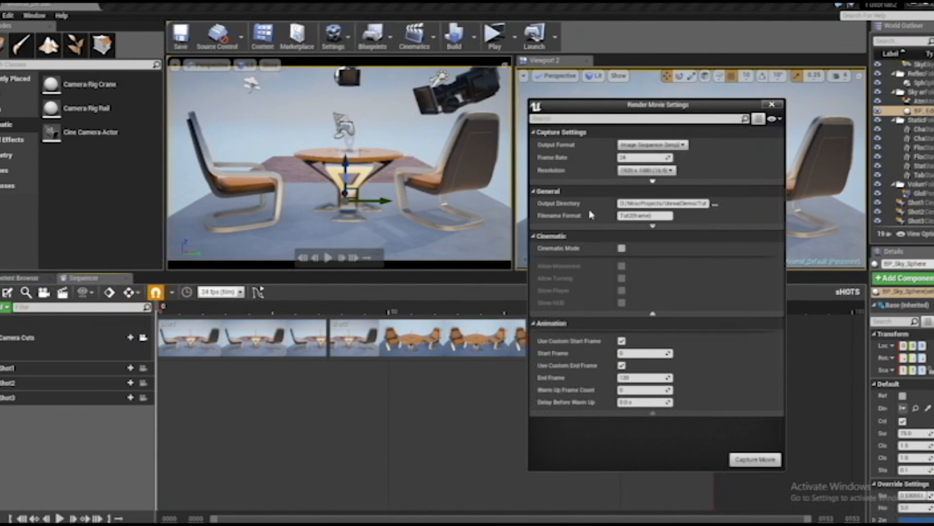
left_click(772, 104)
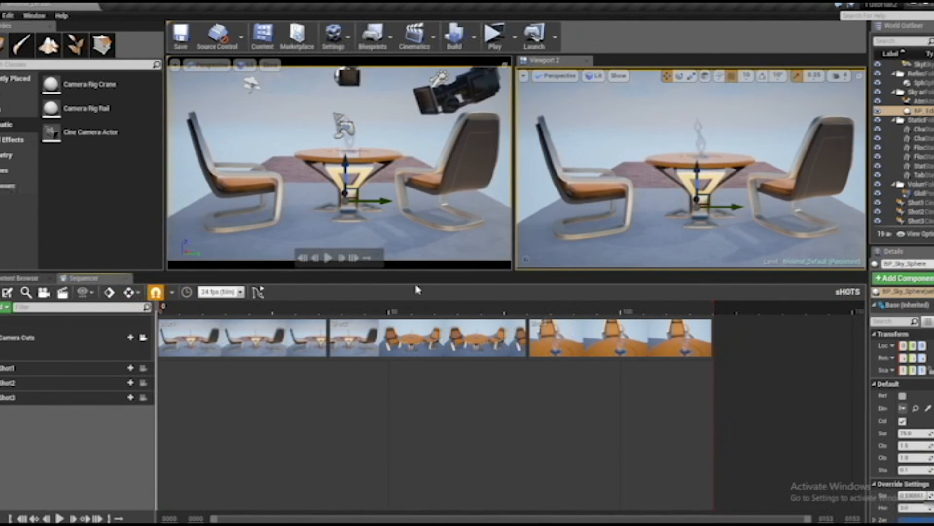
Switch to File Explorer and look through the rendered BMP frames in the Tut folder
mouse_move(239, 524)
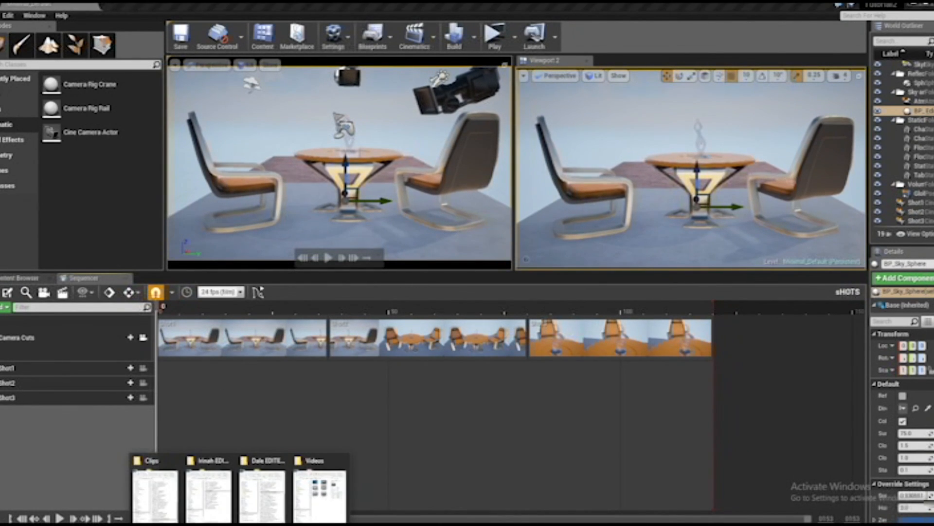
left_click(318, 496)
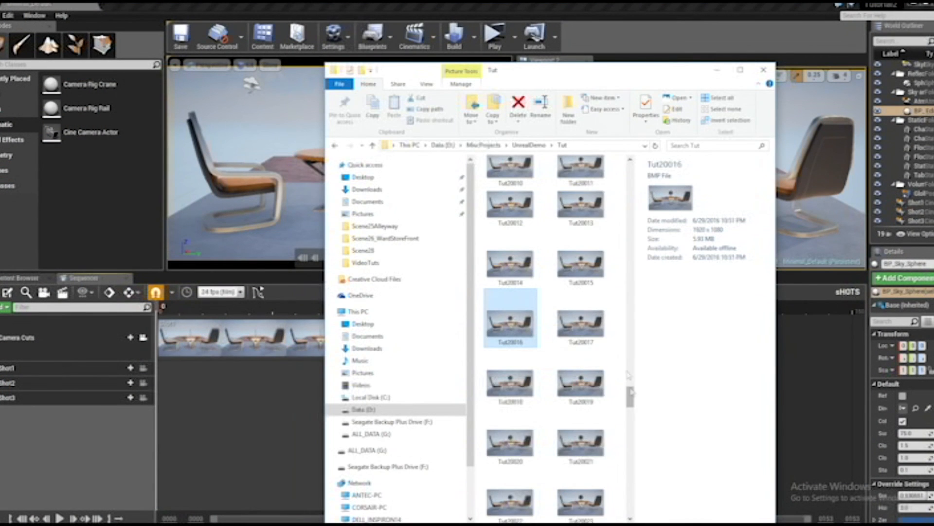
left_click_drag(630, 392, 631, 509)
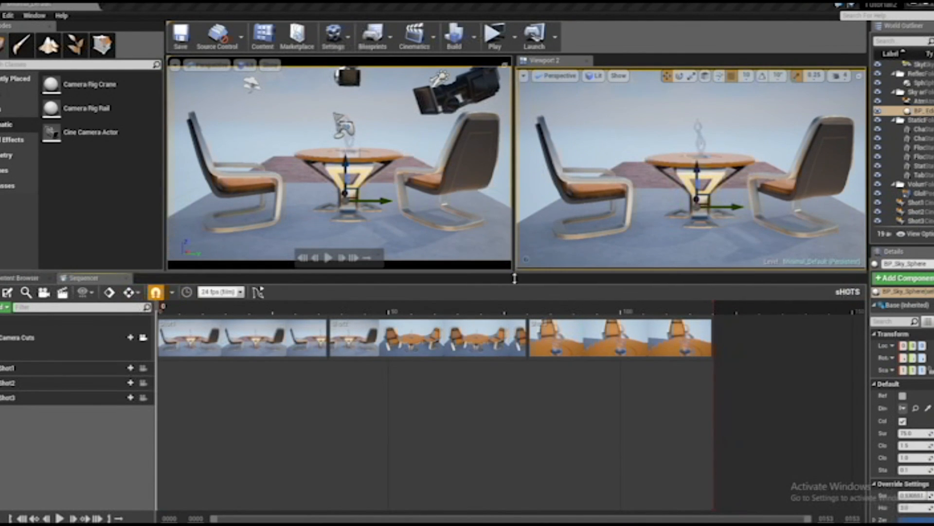
Make the two viewports taller by reducing the height of the Sequencer area
left_click_drag(515, 279, 515, 307)
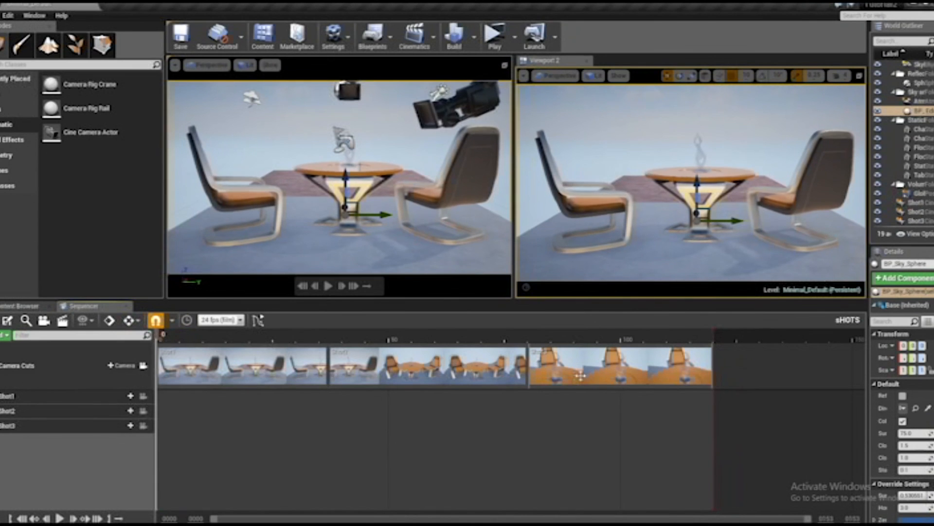